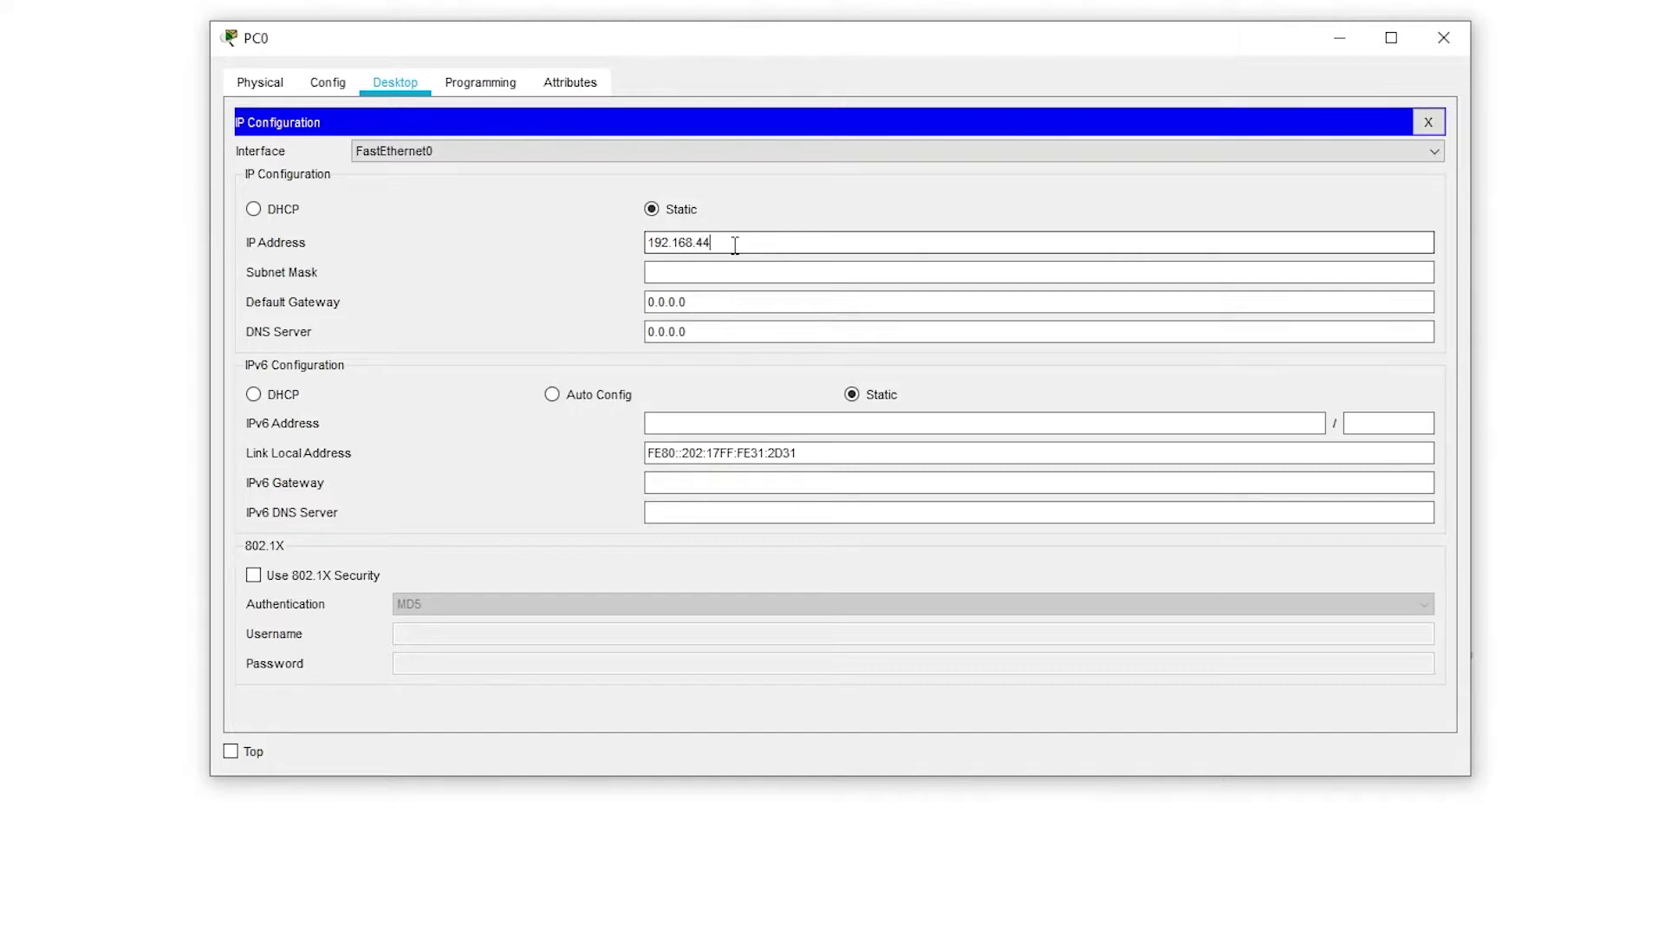
# Step: Complete PC0's static addressing with IP address 192.168.44.2, subnet mask 255.255.255.0 and default gateway 192.168.44.1
pyautogui.press('Tab')
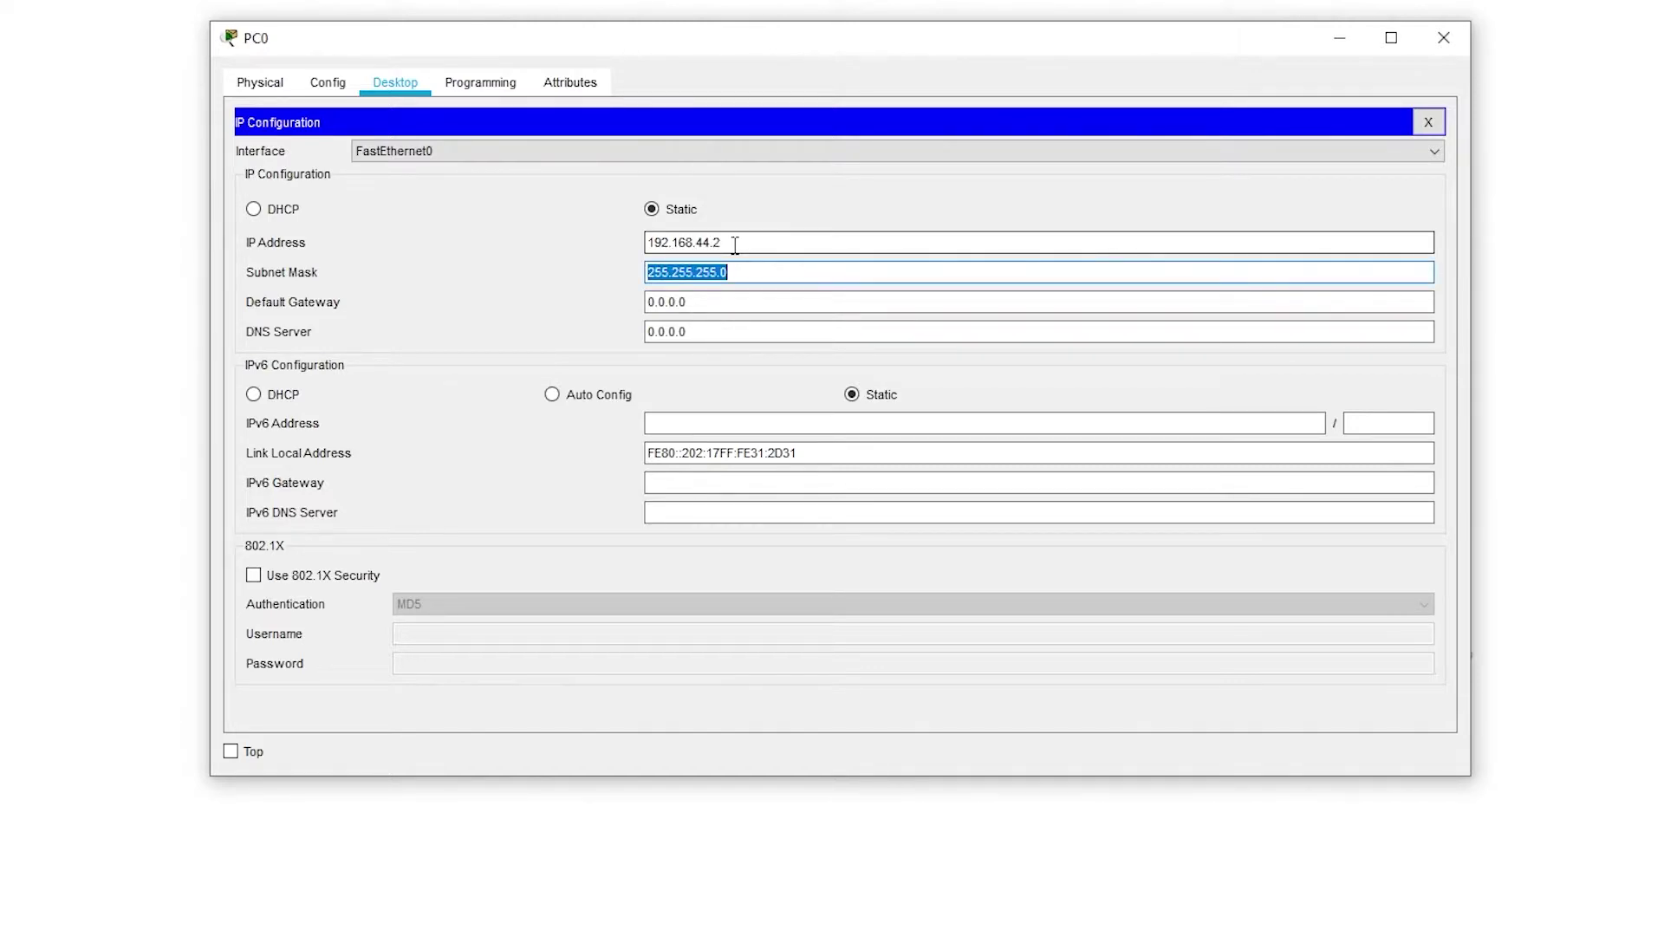
pyautogui.press('Tab')
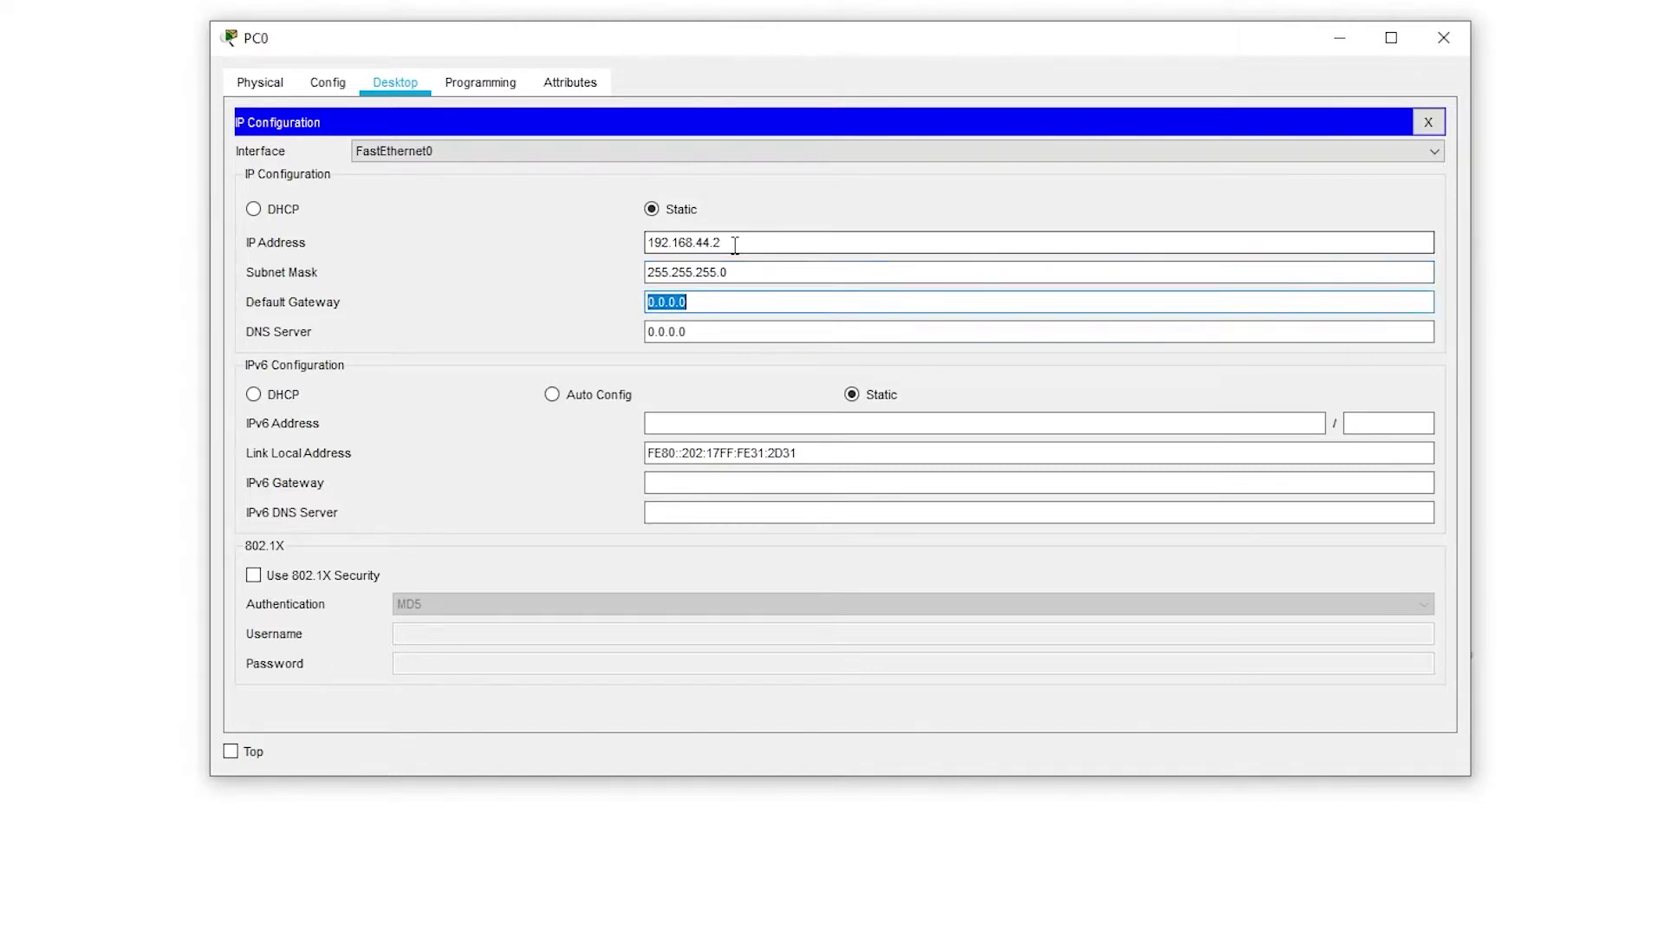
pyautogui.write('192.168.44.1')
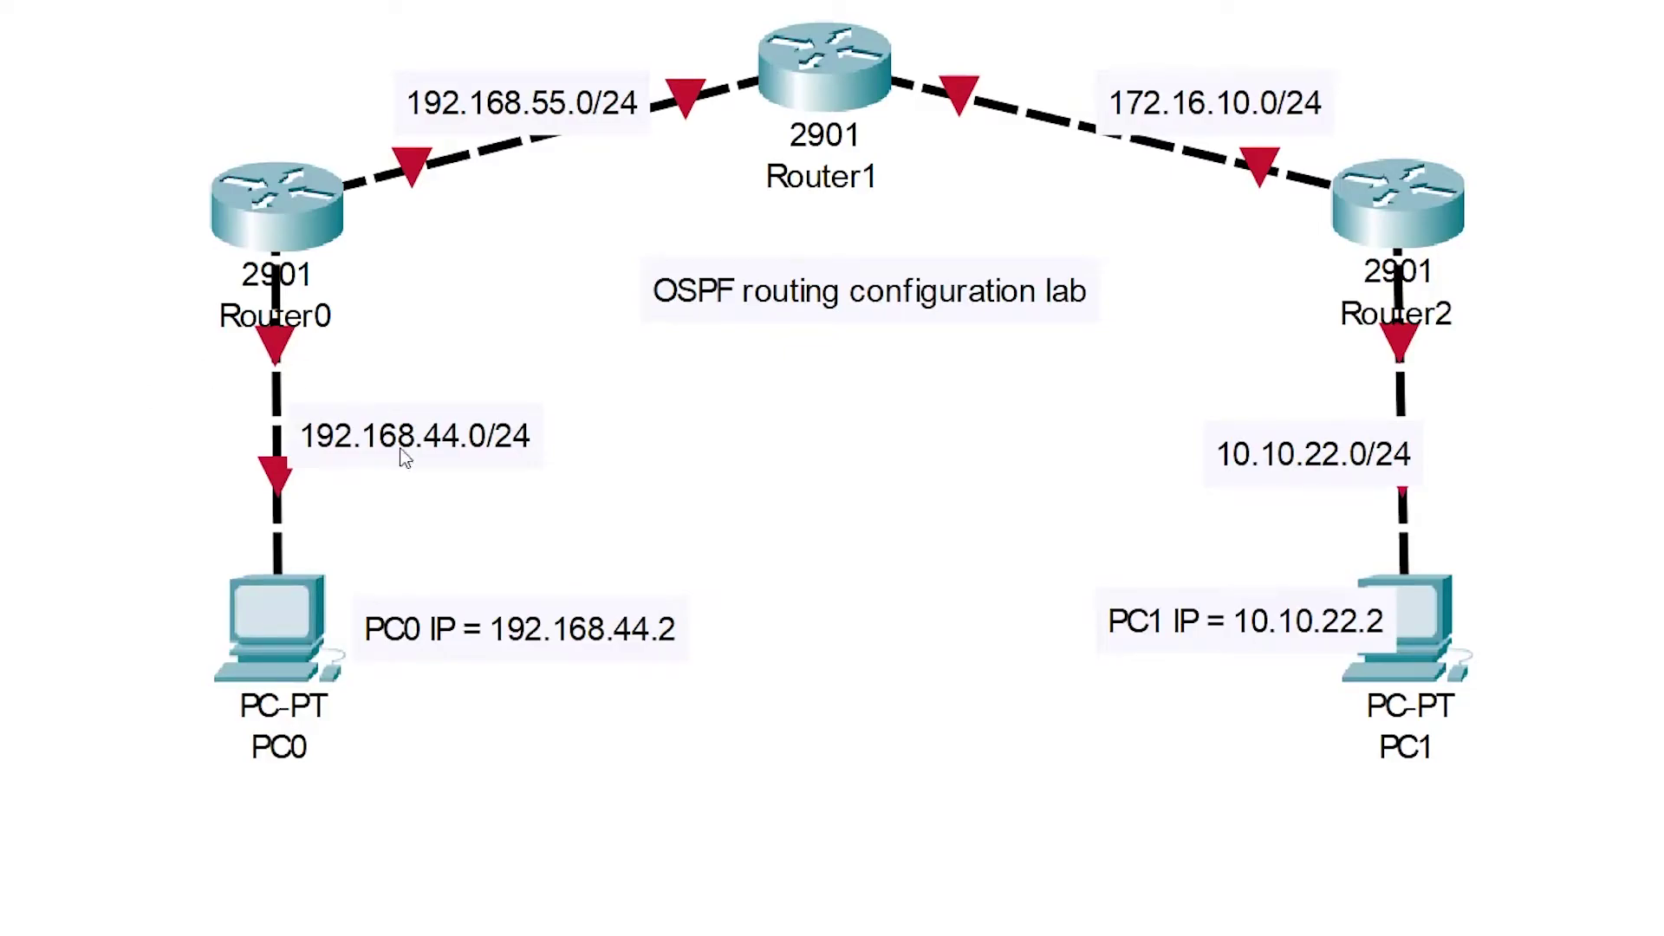
# Step: Configure PC1 with static IP address 10.10.22.2, subnet mask 255.255.255.0 and default gateway 10.10.22.1
pyautogui.click(1423, 627)
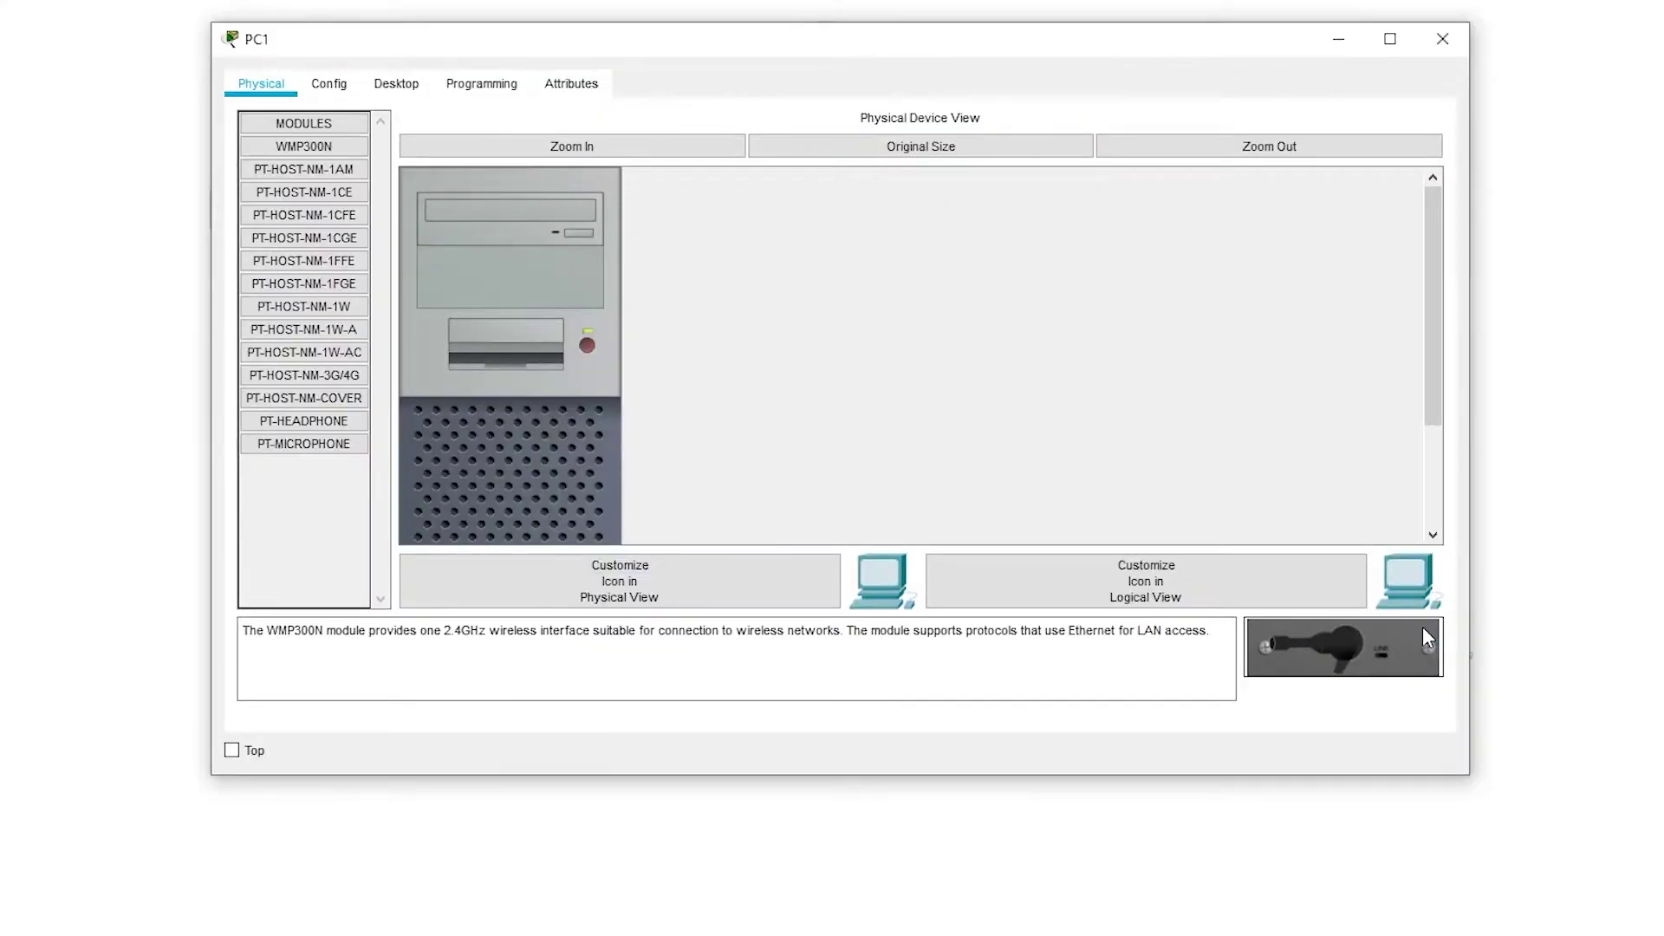
pyautogui.click(404, 92)
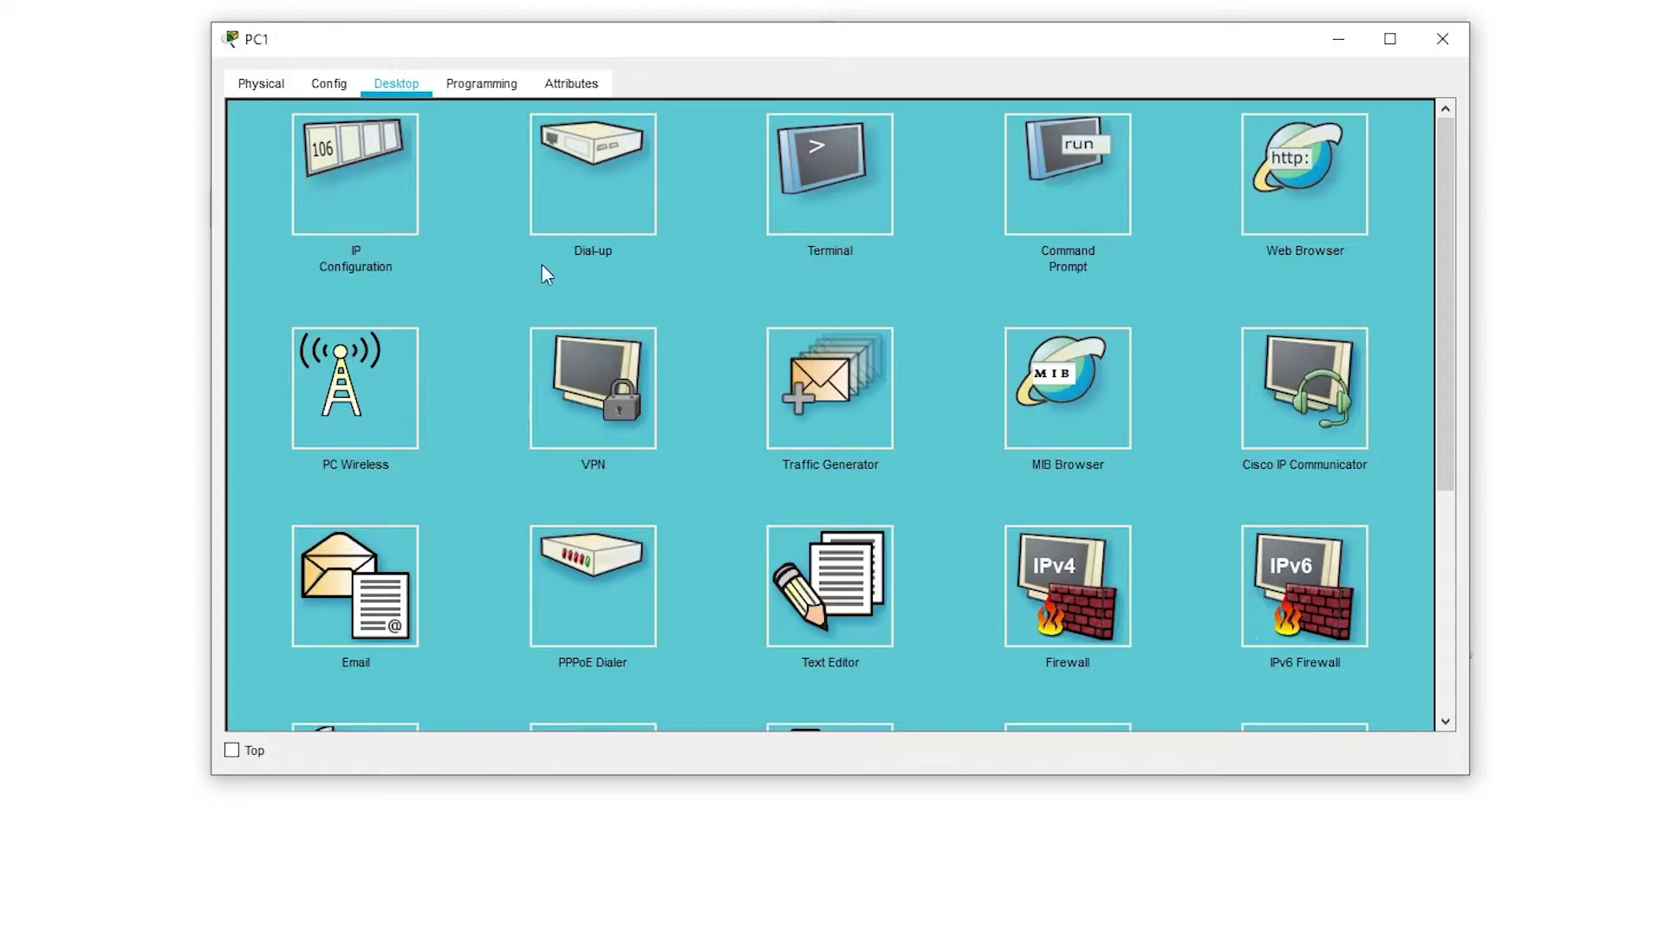
pyautogui.click(358, 214)
pyautogui.click(693, 244)
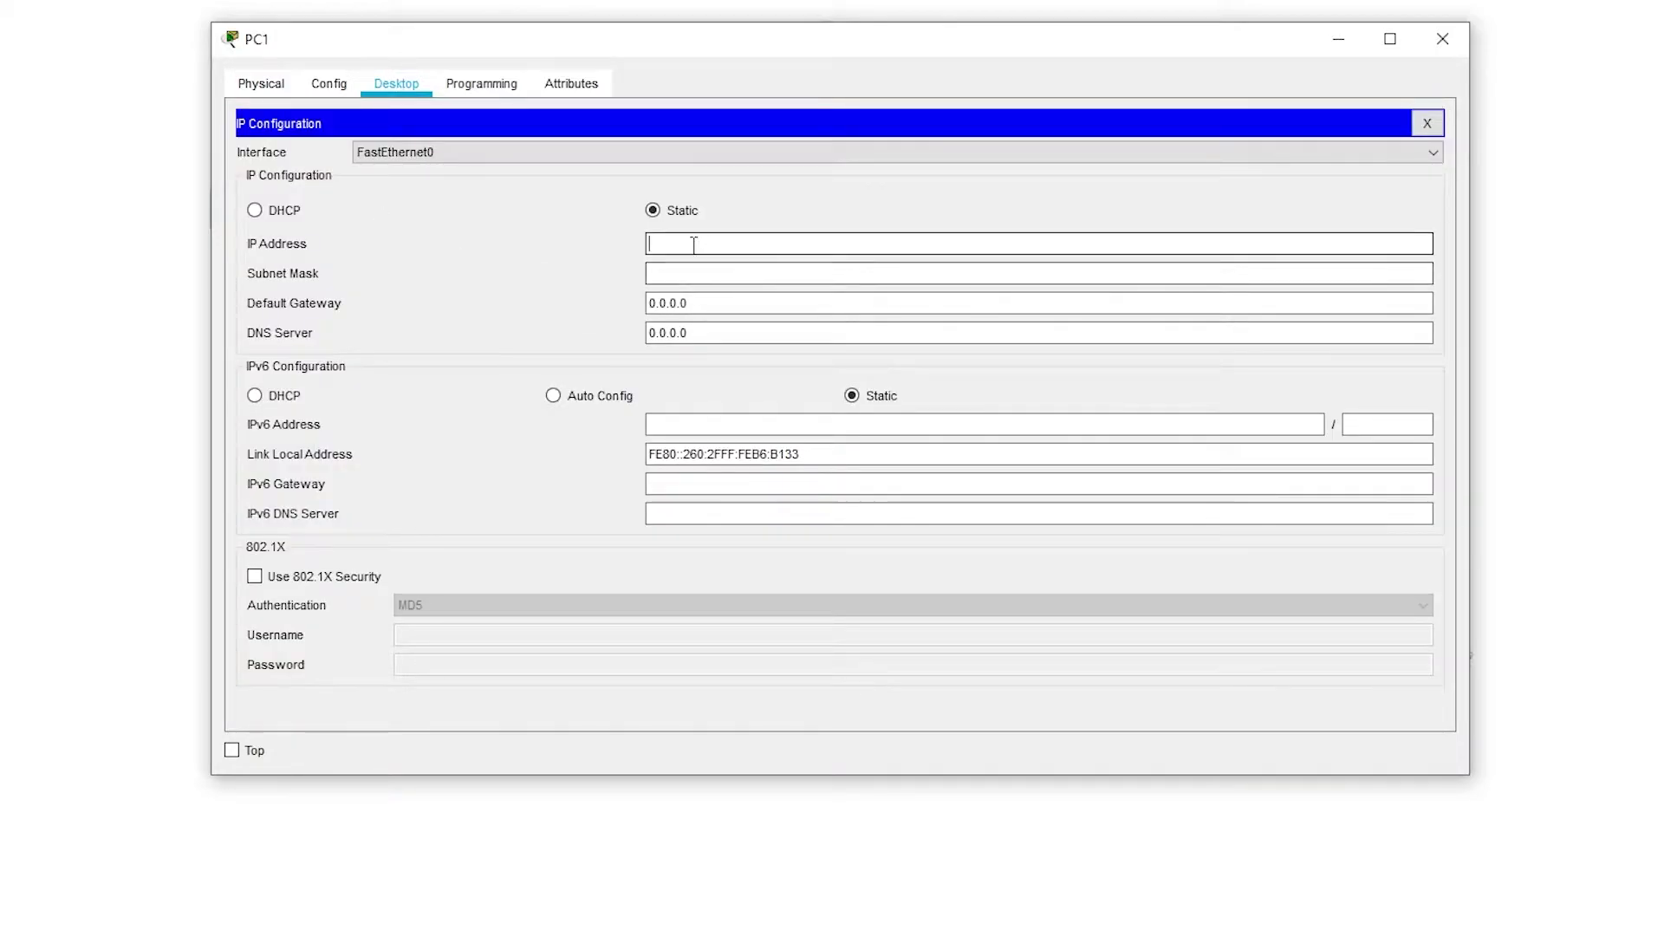
pyautogui.write('100')
pyautogui.press('BackSpace')
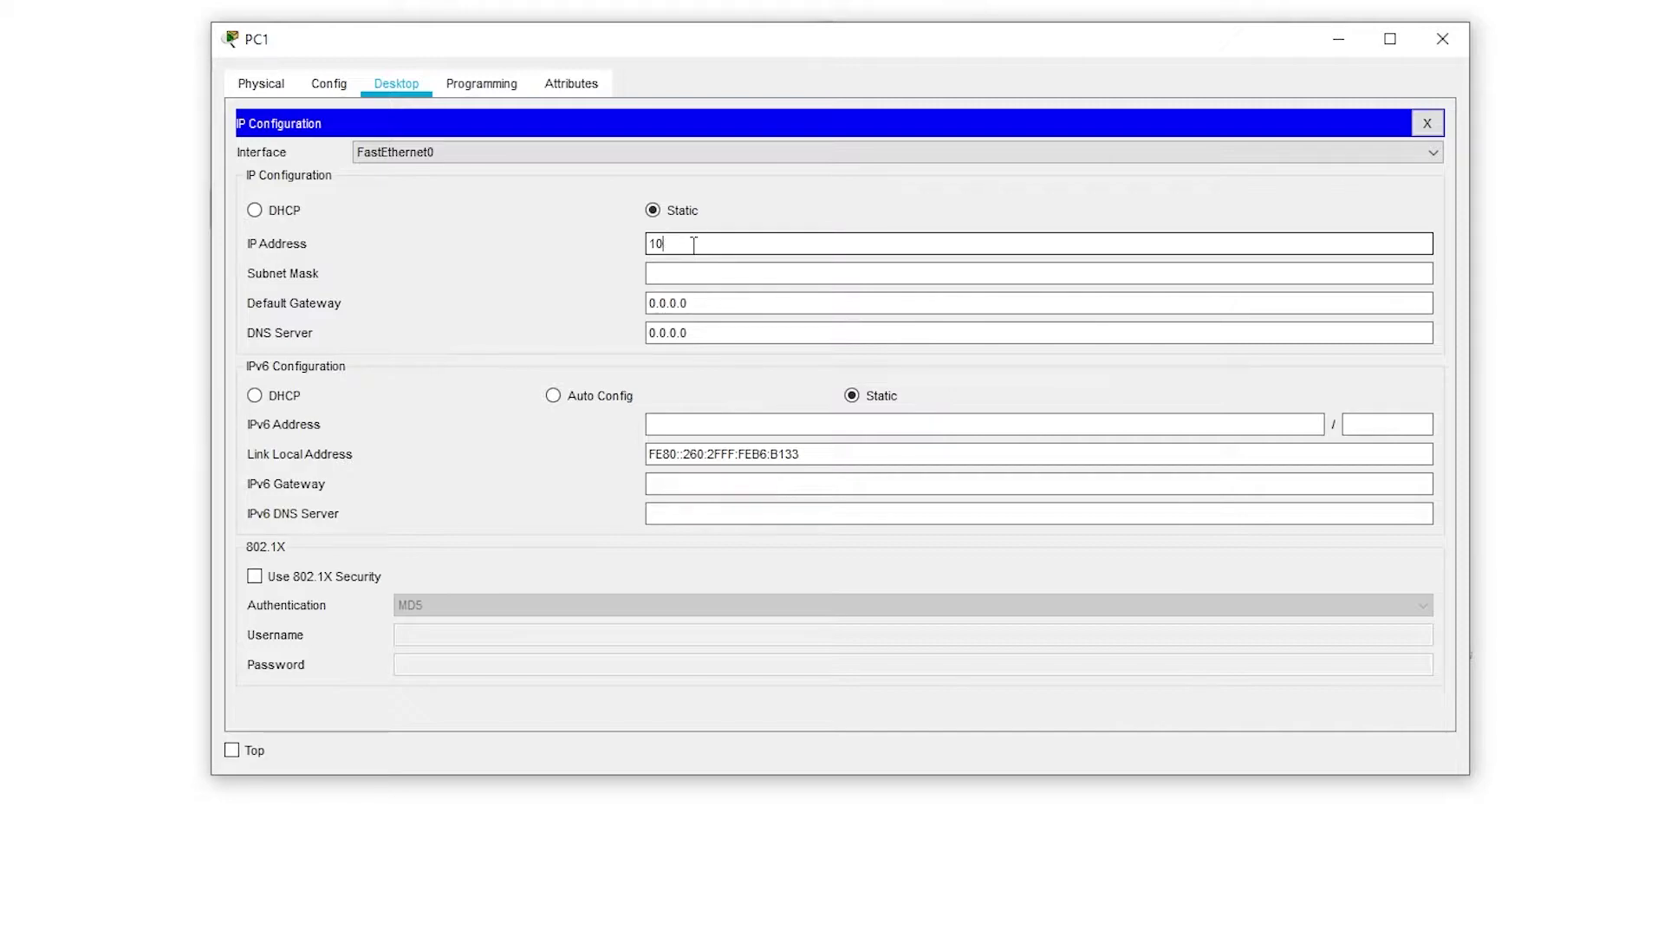
pyautogui.write('.10.22.2')
pyautogui.press('Tab')
pyautogui.write('255.255.255.0')
pyautogui.press('Tab')
pyautogui.write('10.10.22.1')
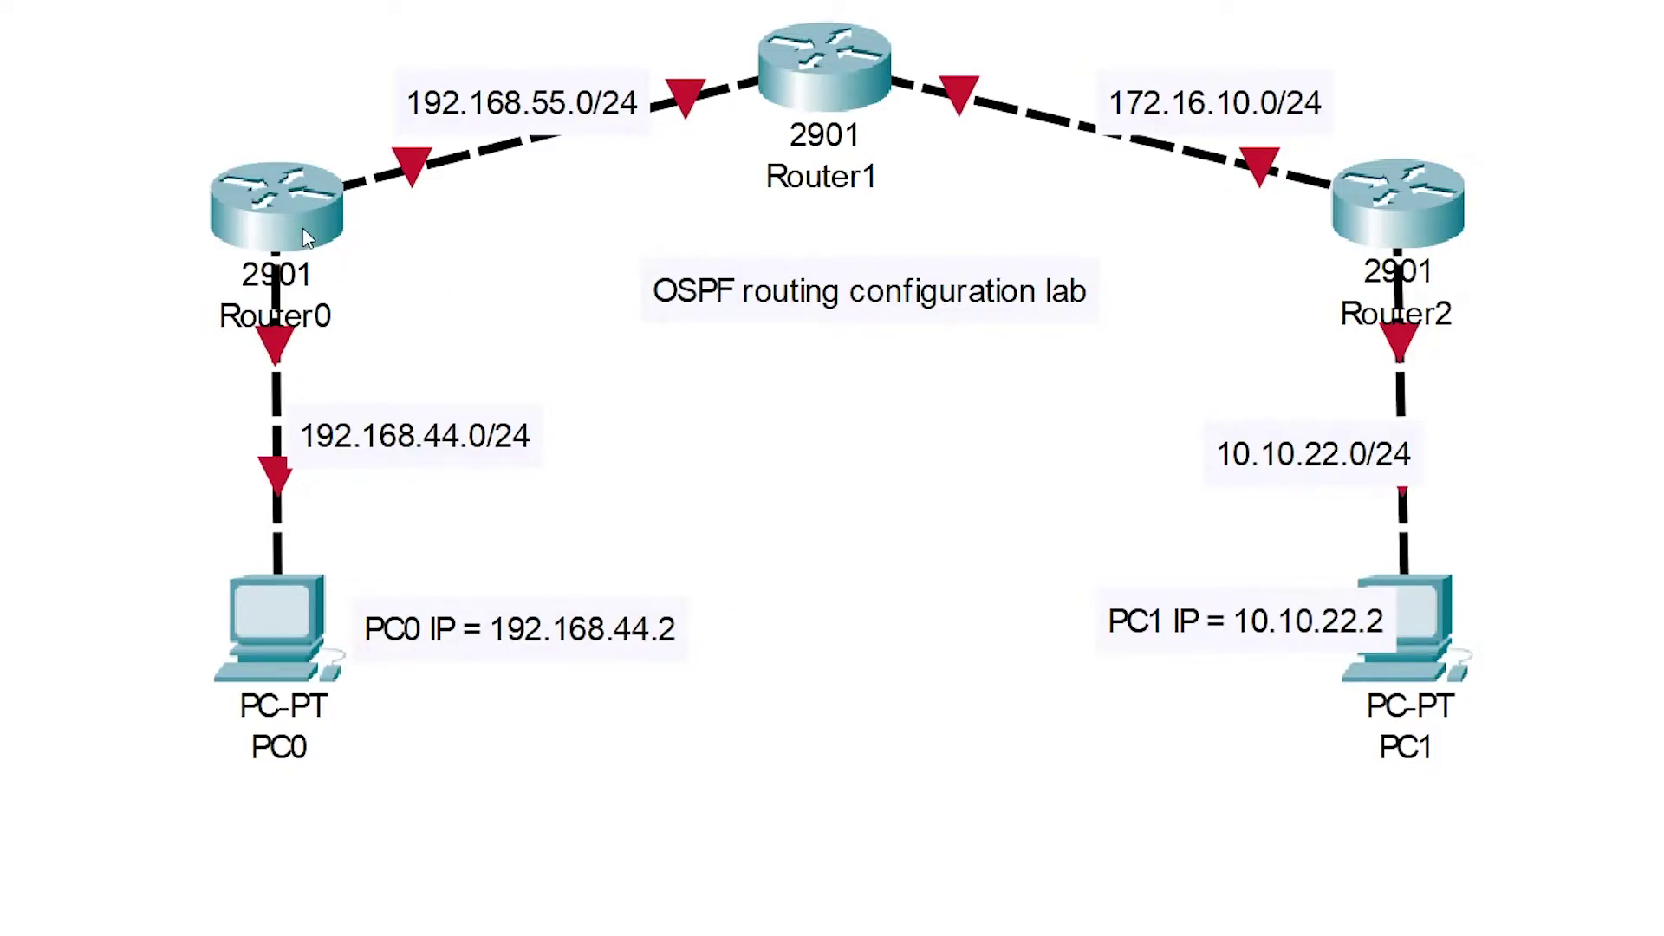
# Step: Enter global configuration mode on the router connected to PC0 and set its hostname to Router0
pyautogui.click(304, 236)
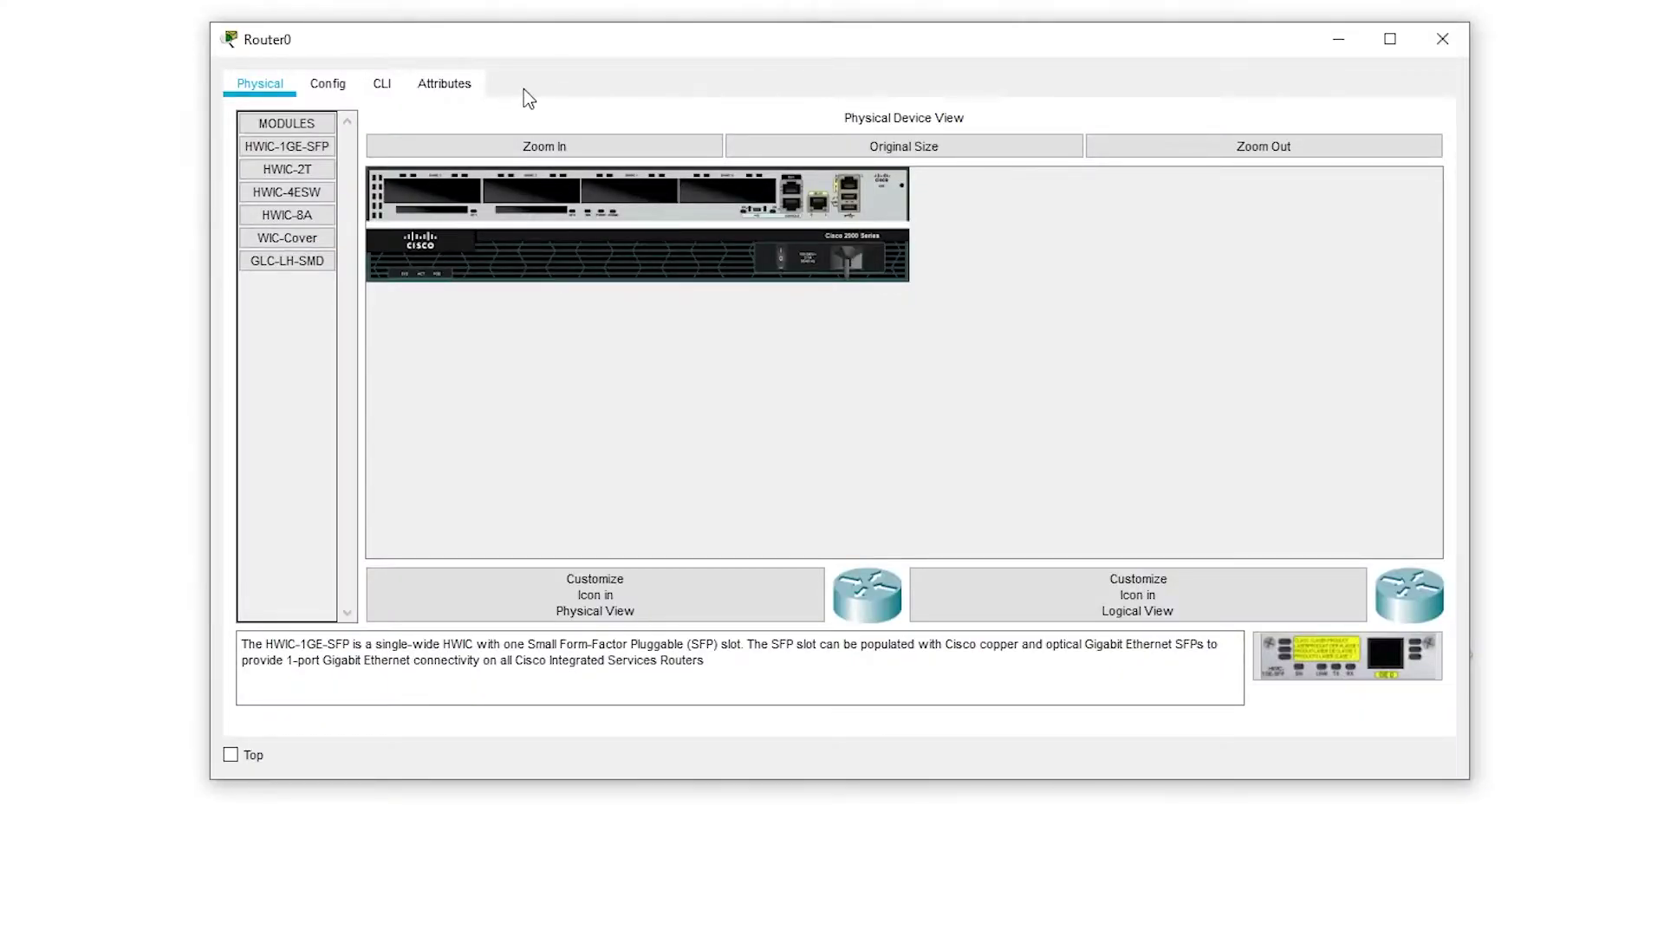
pyautogui.click(381, 83)
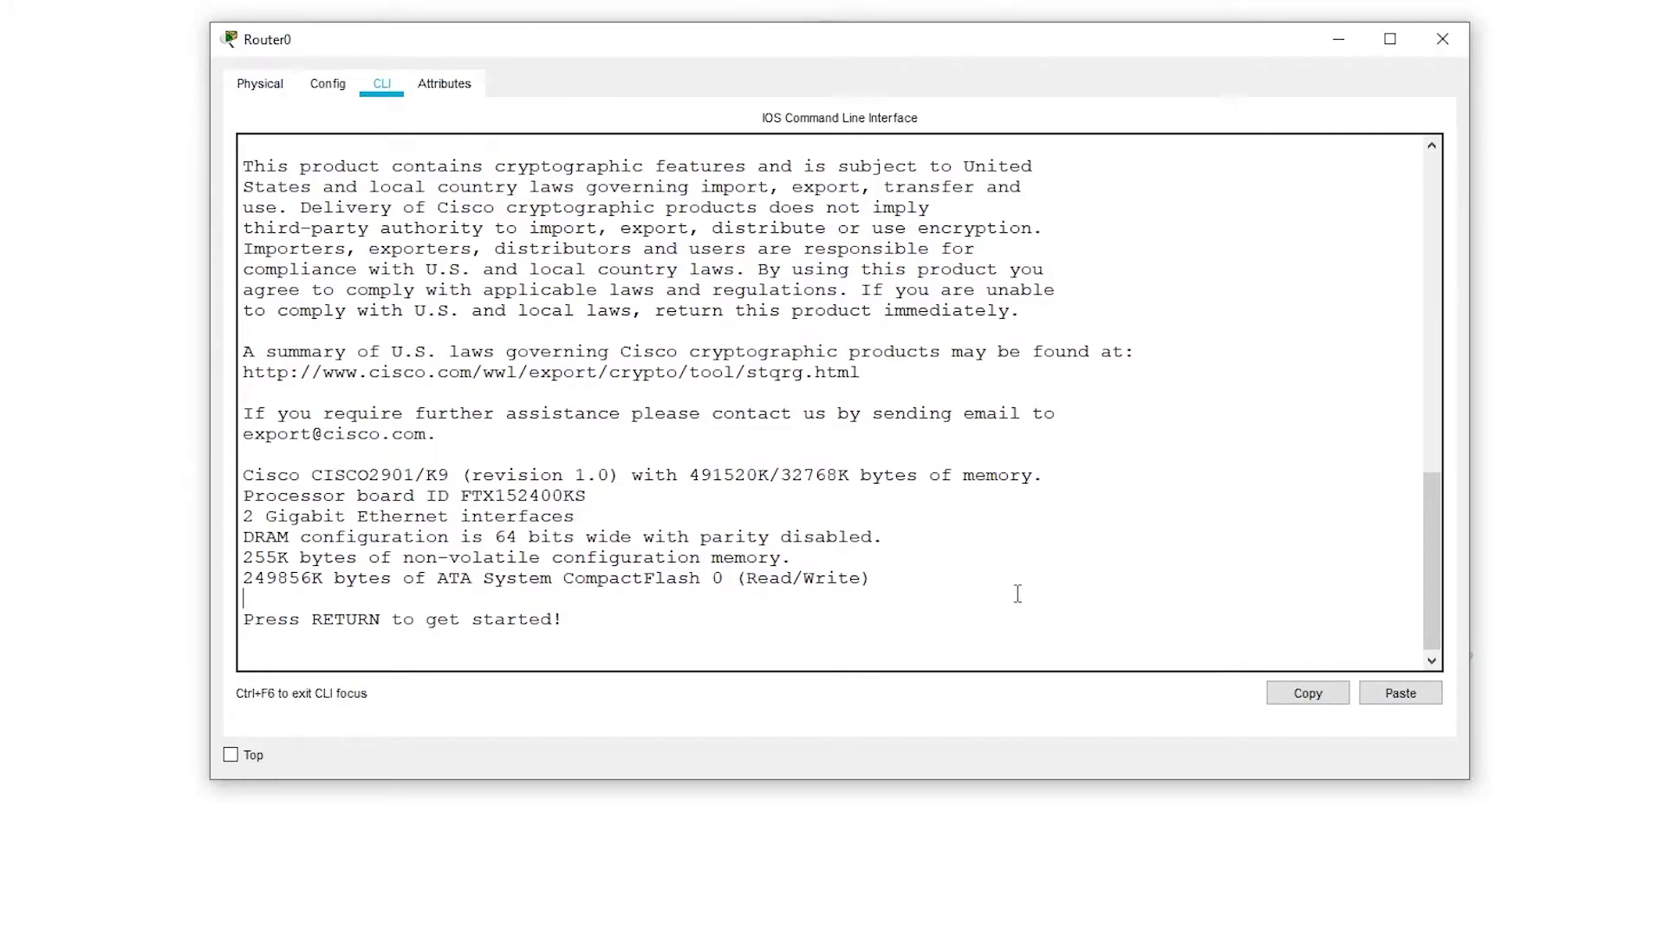
pyautogui.press('Return')
pyautogui.write('enable')
pyautogui.press('Return')
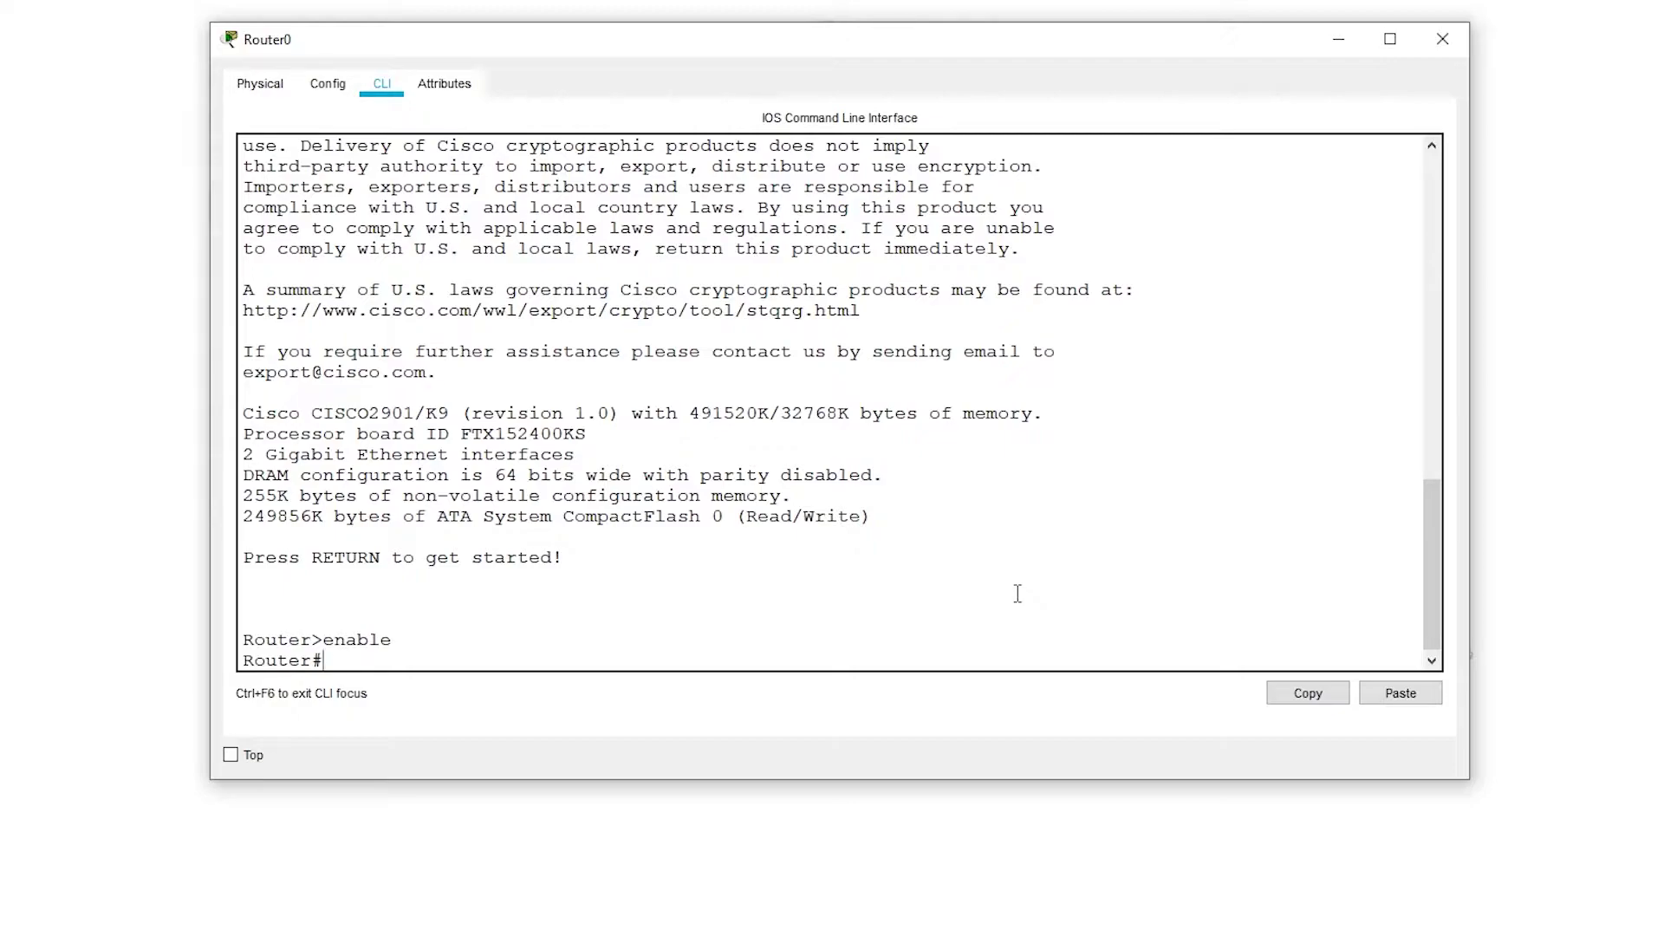
pyautogui.write('conf t')
pyautogui.press('Return')
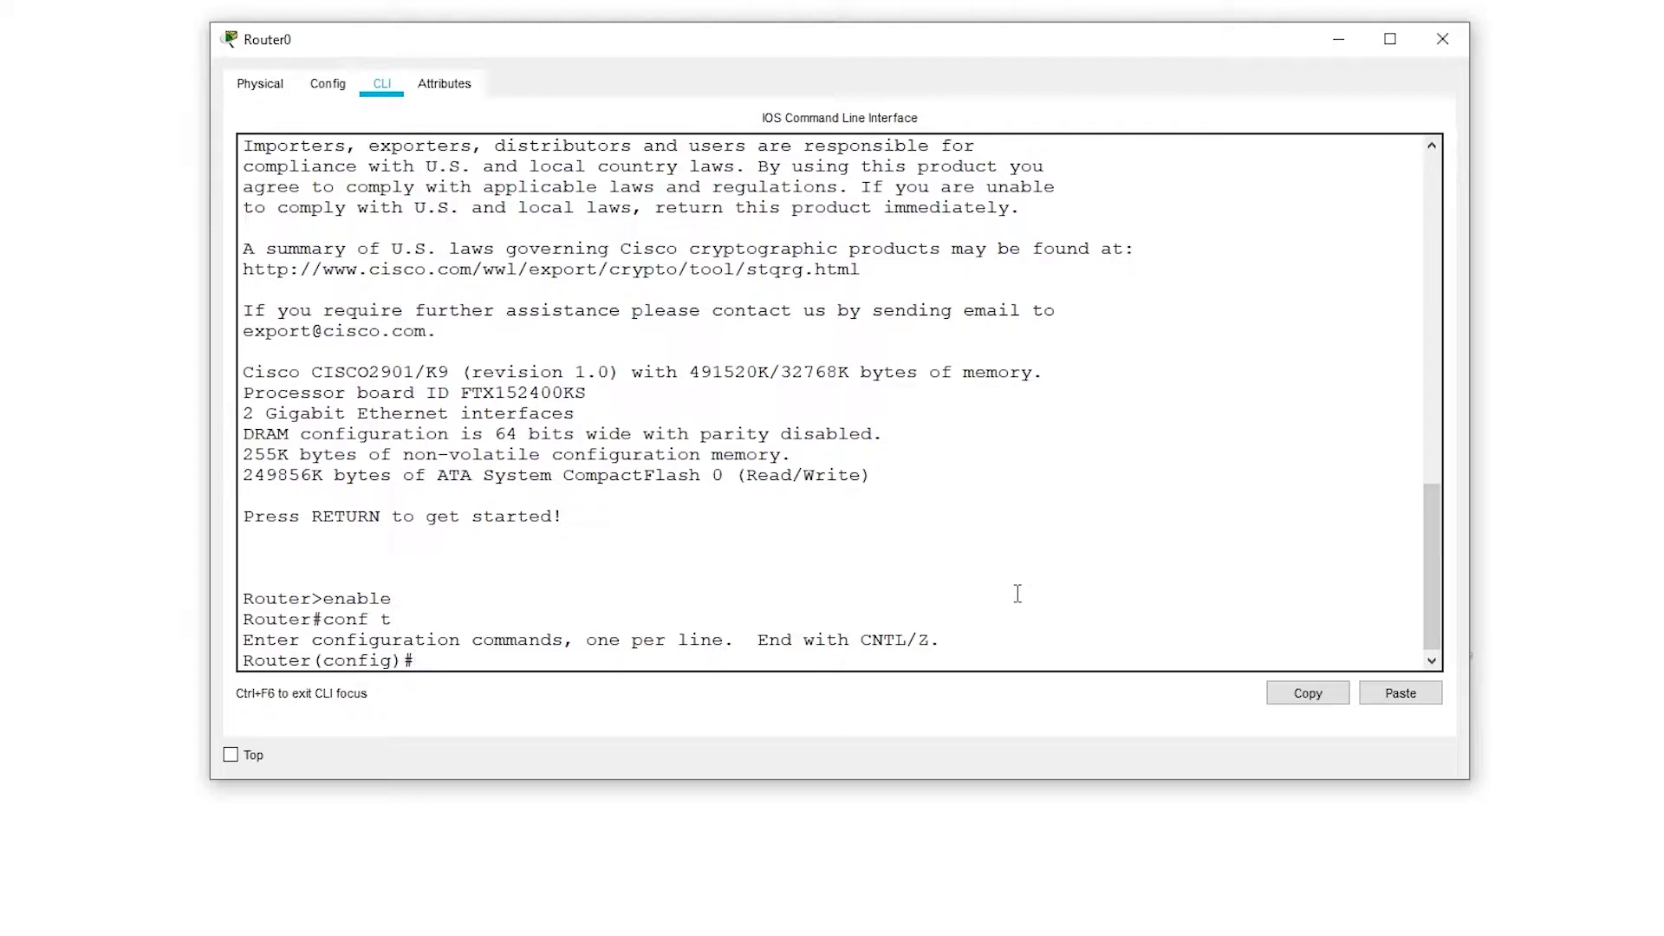
pyautogui.write('hostname Router0')
pyautogui.press('Return')
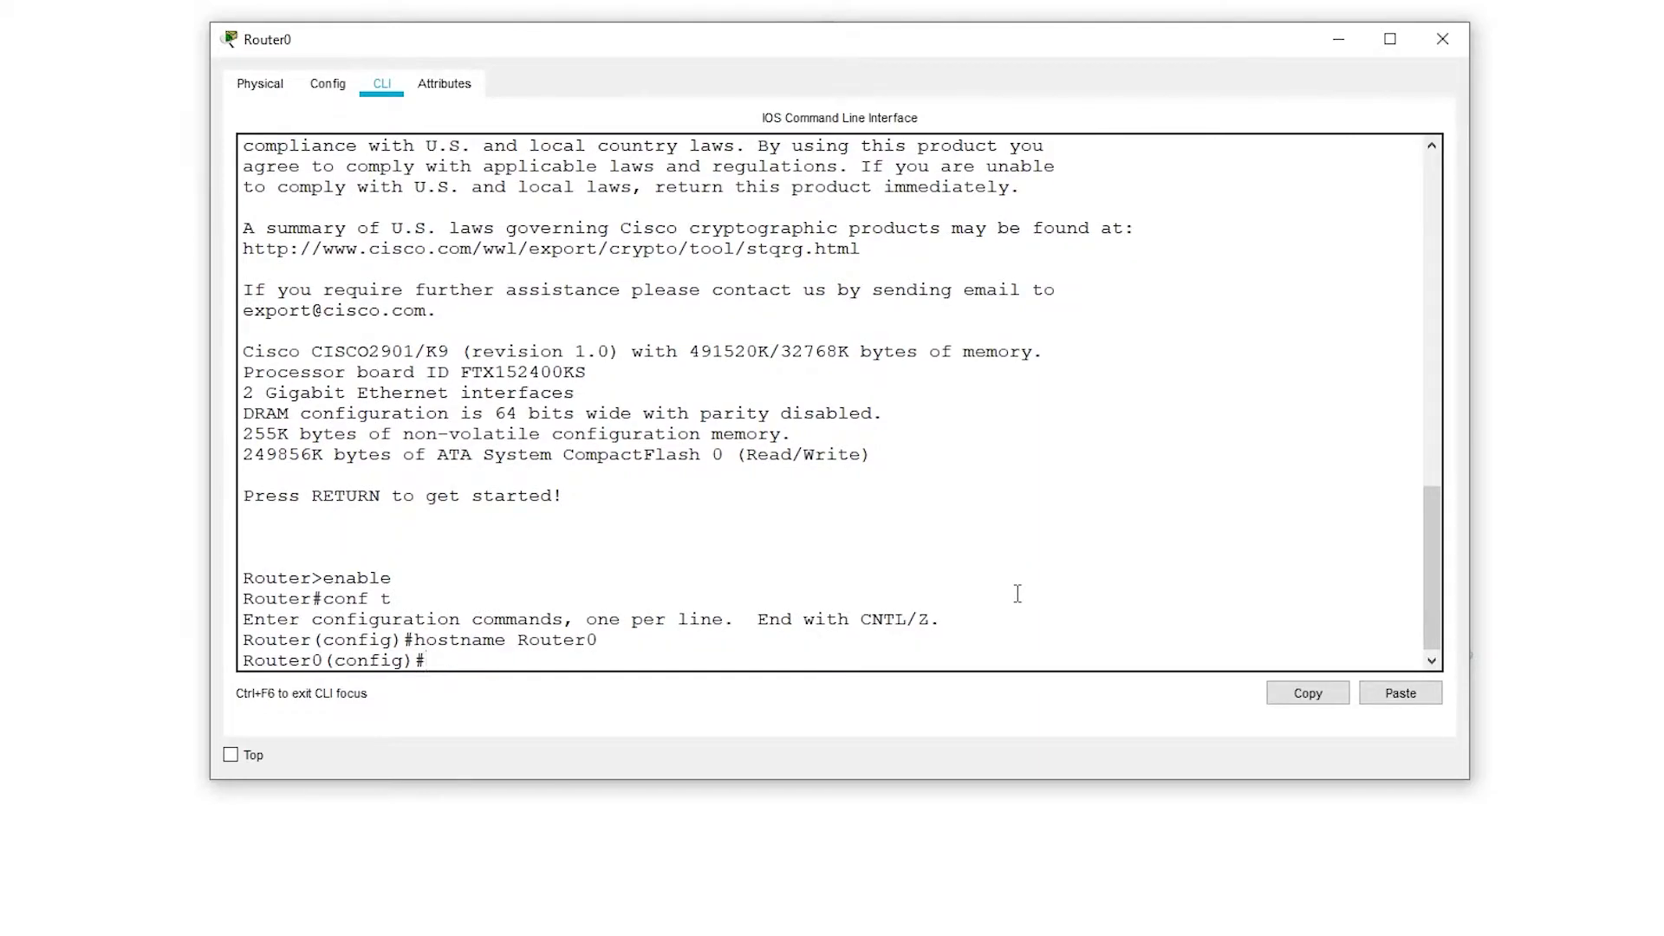
# Step: Assign 192.168.44.1 with mask 255.255.255.0 to Router0's gi0/0 interface and enable the interface
pyautogui.write('int gi0/0')
pyautogui.press('Return')
pyautogui.write('ip address 192.168.44.')
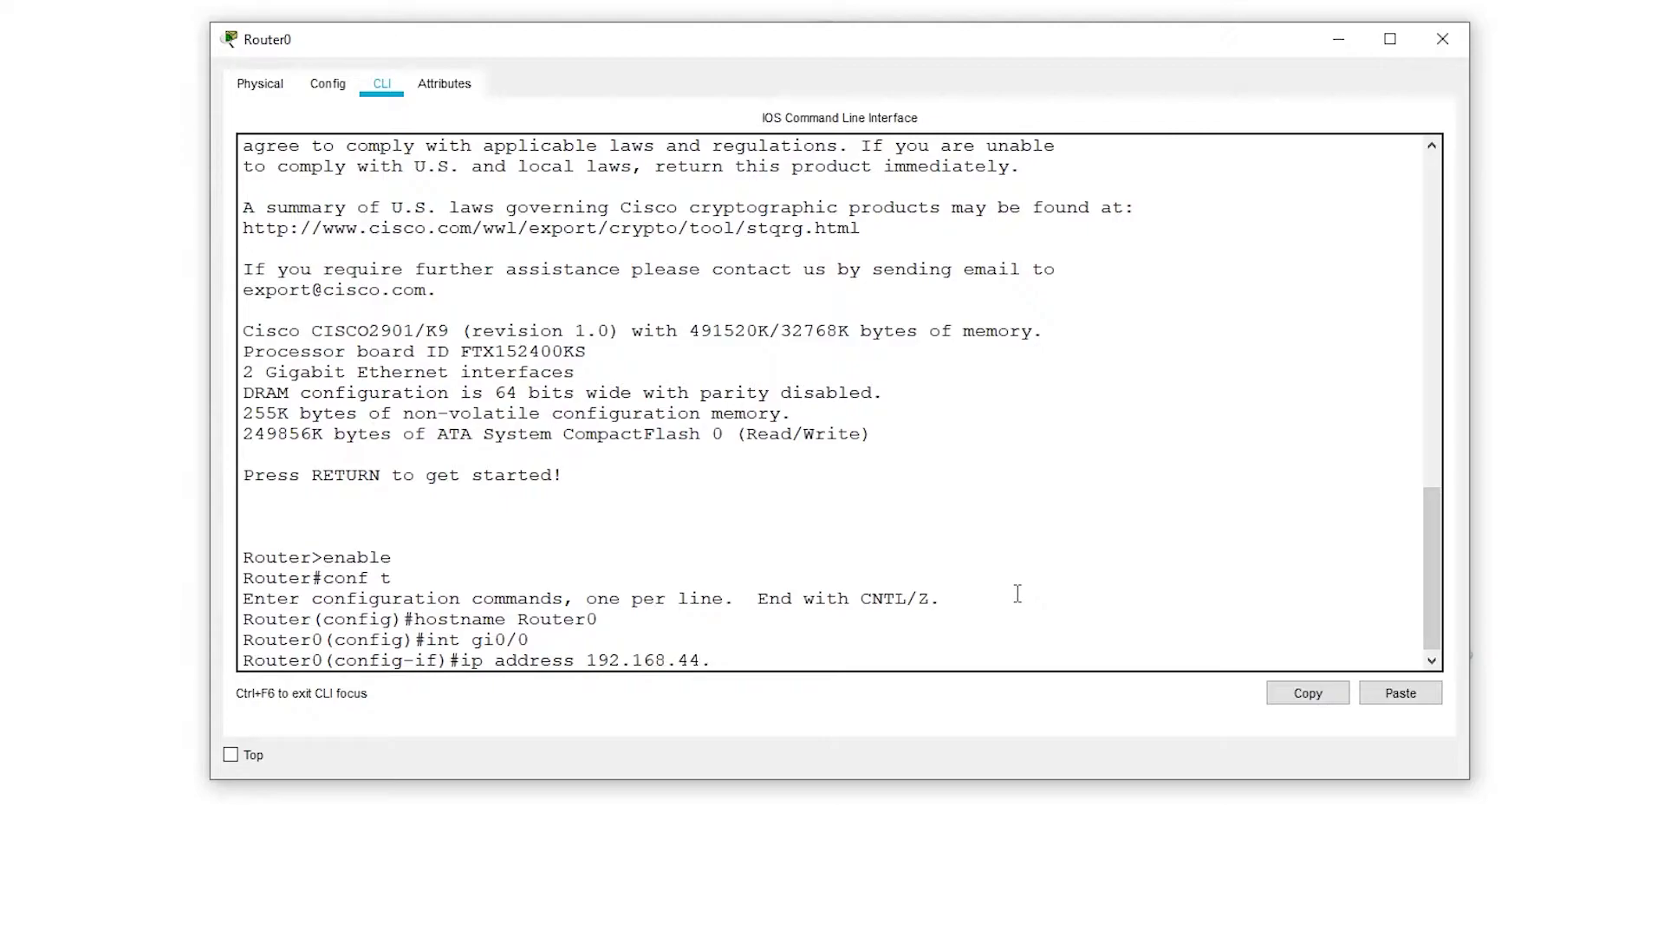
pyautogui.write('1 255.255.255.0')
pyautogui.press('Return')
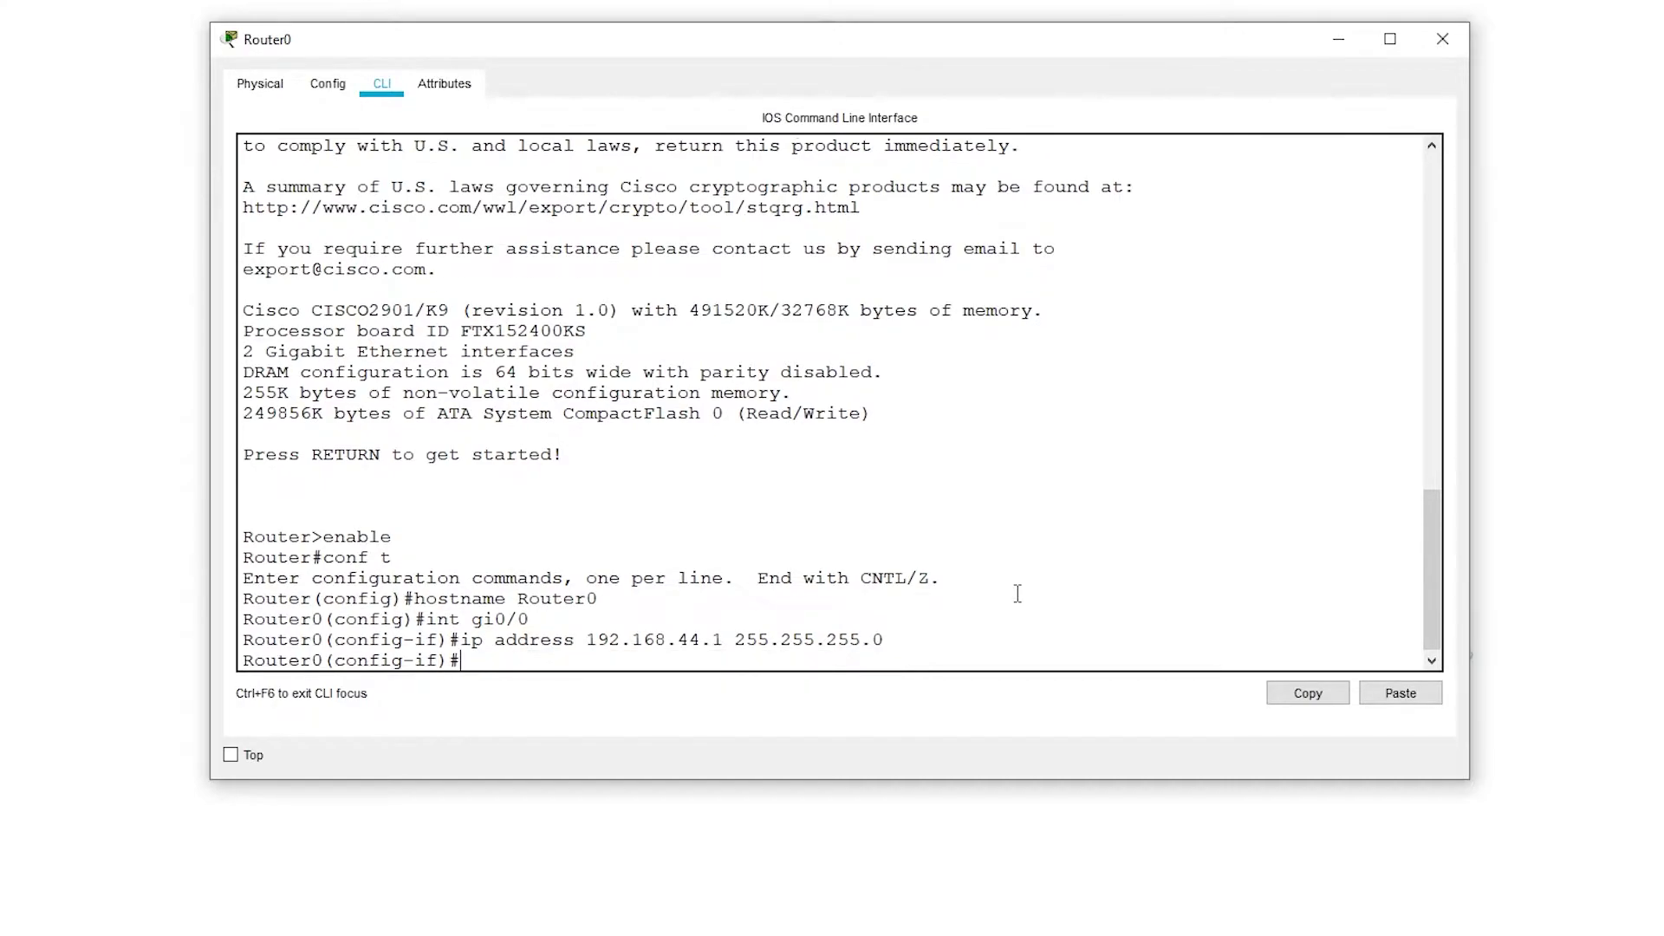
pyautogui.write('no shut')
pyautogui.press('Return')
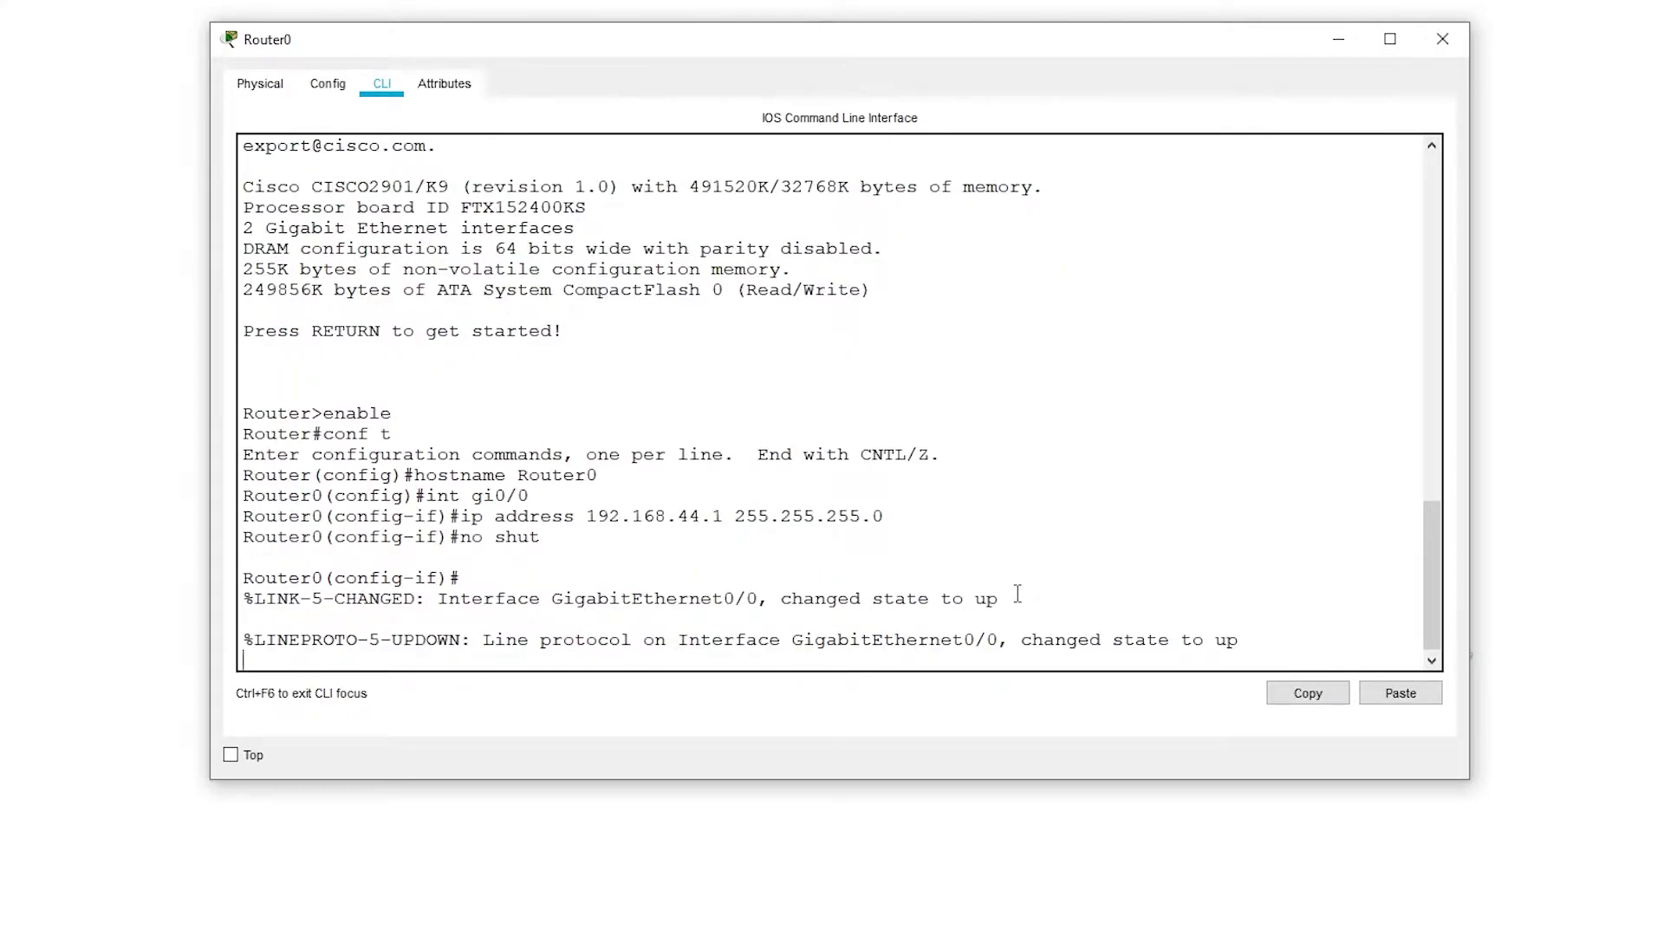
# Step: Assign 192.168.55.1 with mask 255.255.255.0 to Router0's gi0/1 interface and enable the interface
pyautogui.write('int gi0/1')
pyautogui.press('Return')
pyautogui.write('ip ad')
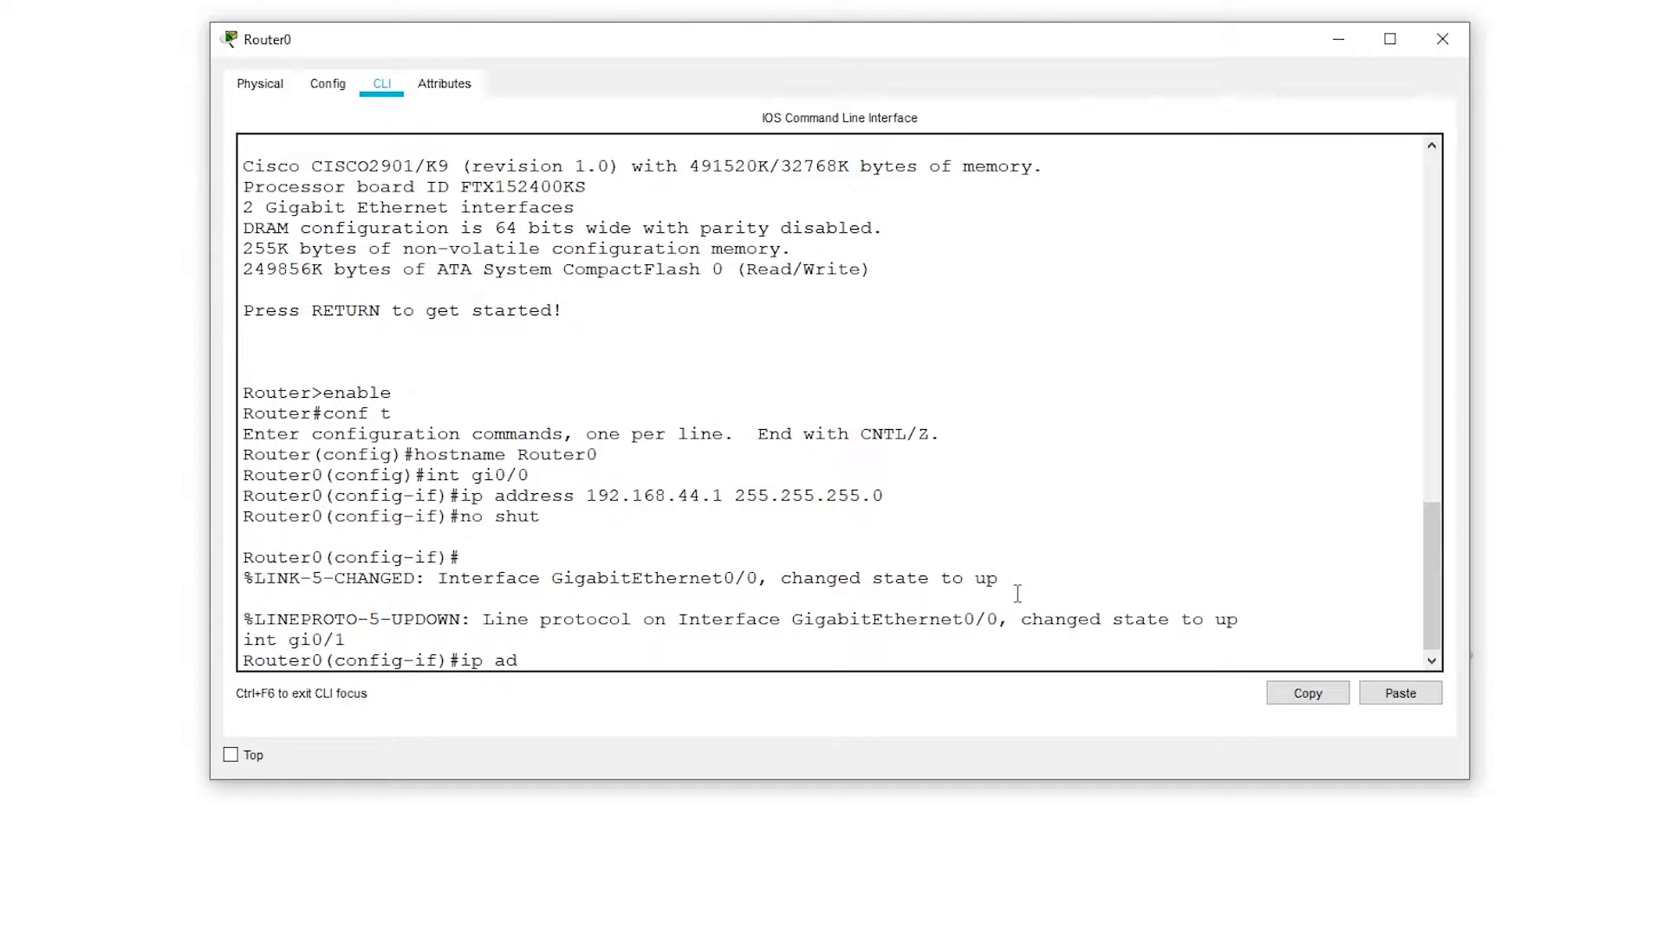
pyautogui.write('dress 192.168.55.1')
pyautogui.press('Tab')
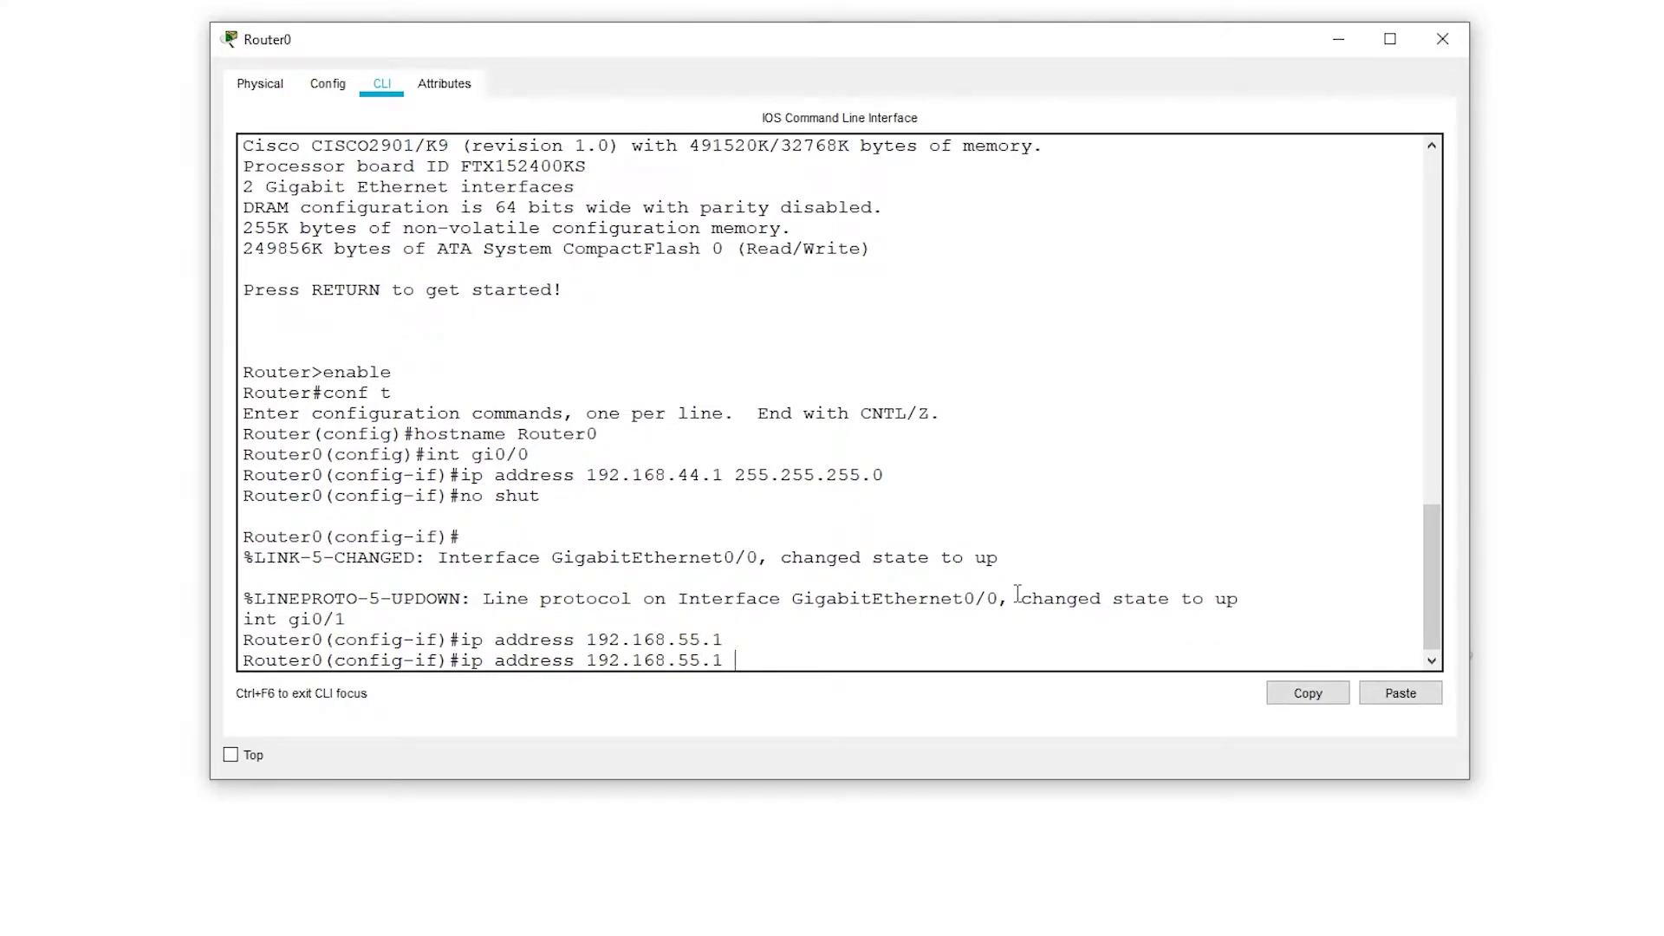
pyautogui.write('192.168.55.1 255.255.255.0')
pyautogui.press('Return')
pyautogui.write('no shut')
pyautogui.press('Return')
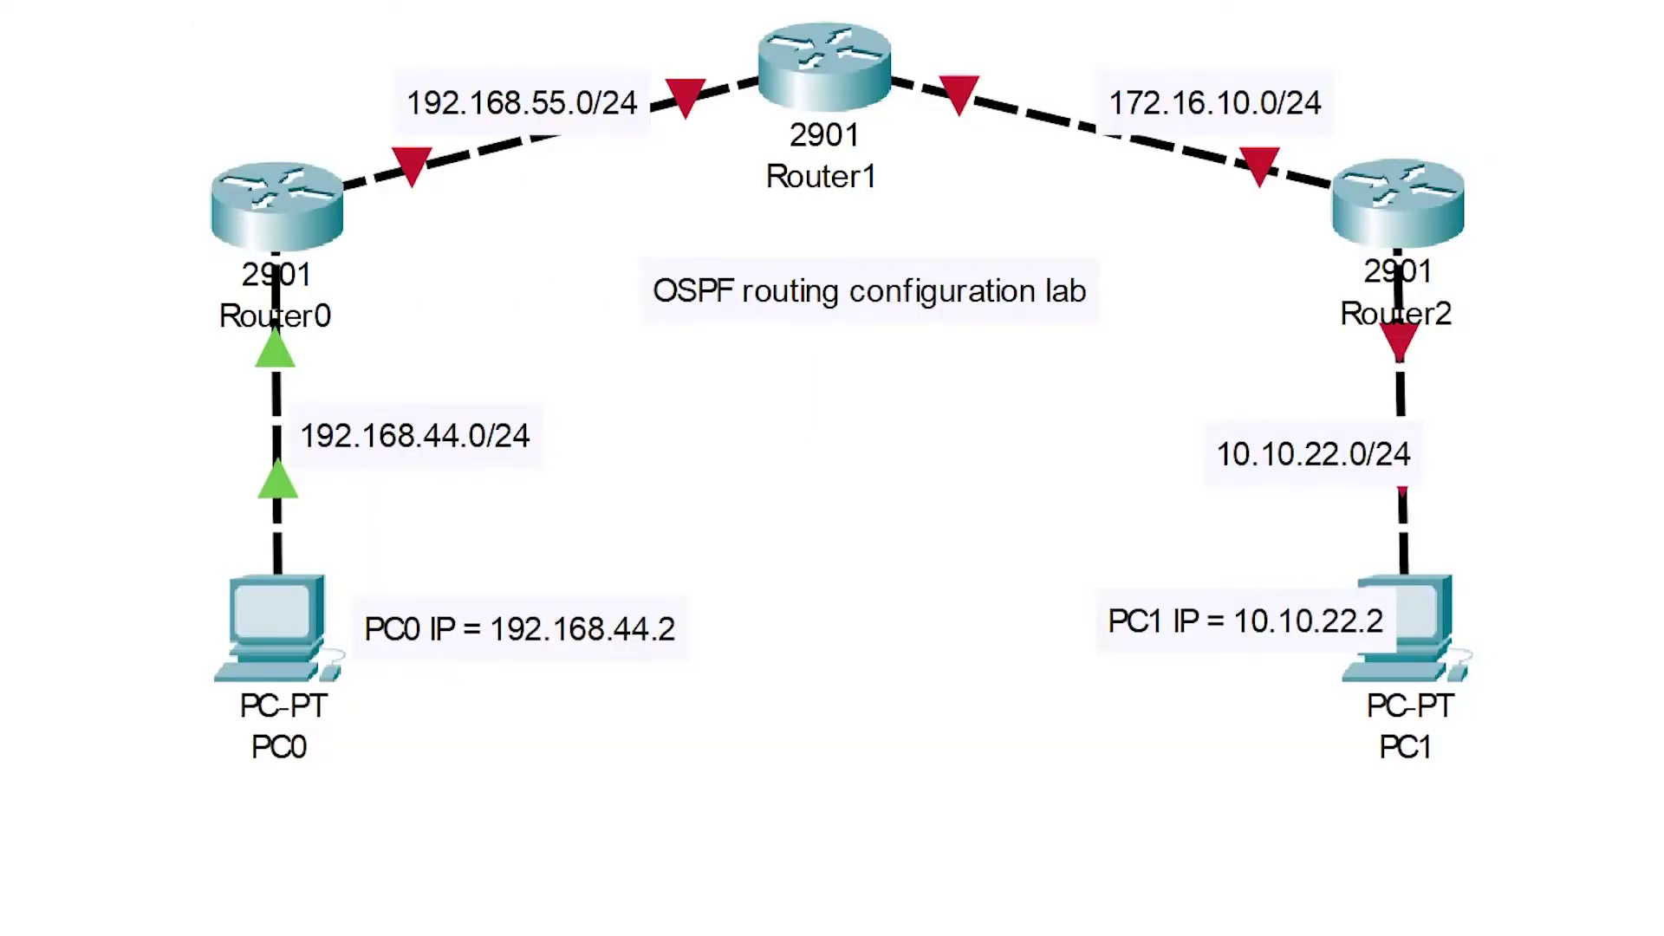
# Step: Check Router0's interface addresses and link states in the topology
pyautogui.doubleClick(821, 59)
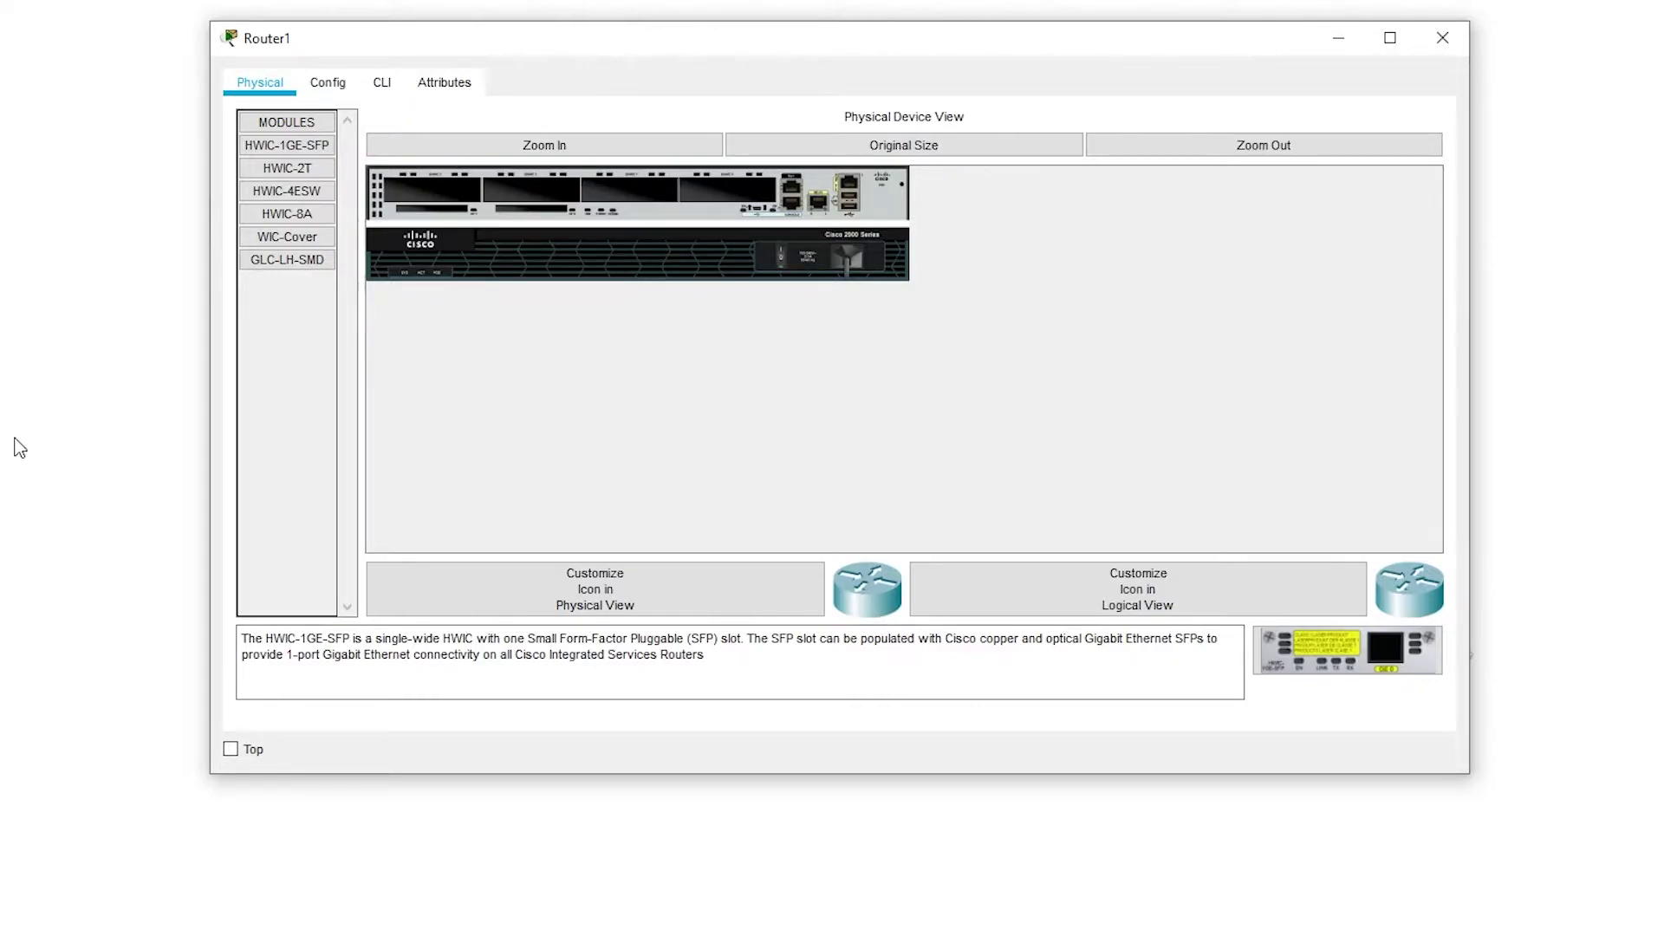
pyautogui.hotkey('alt', 'F4')
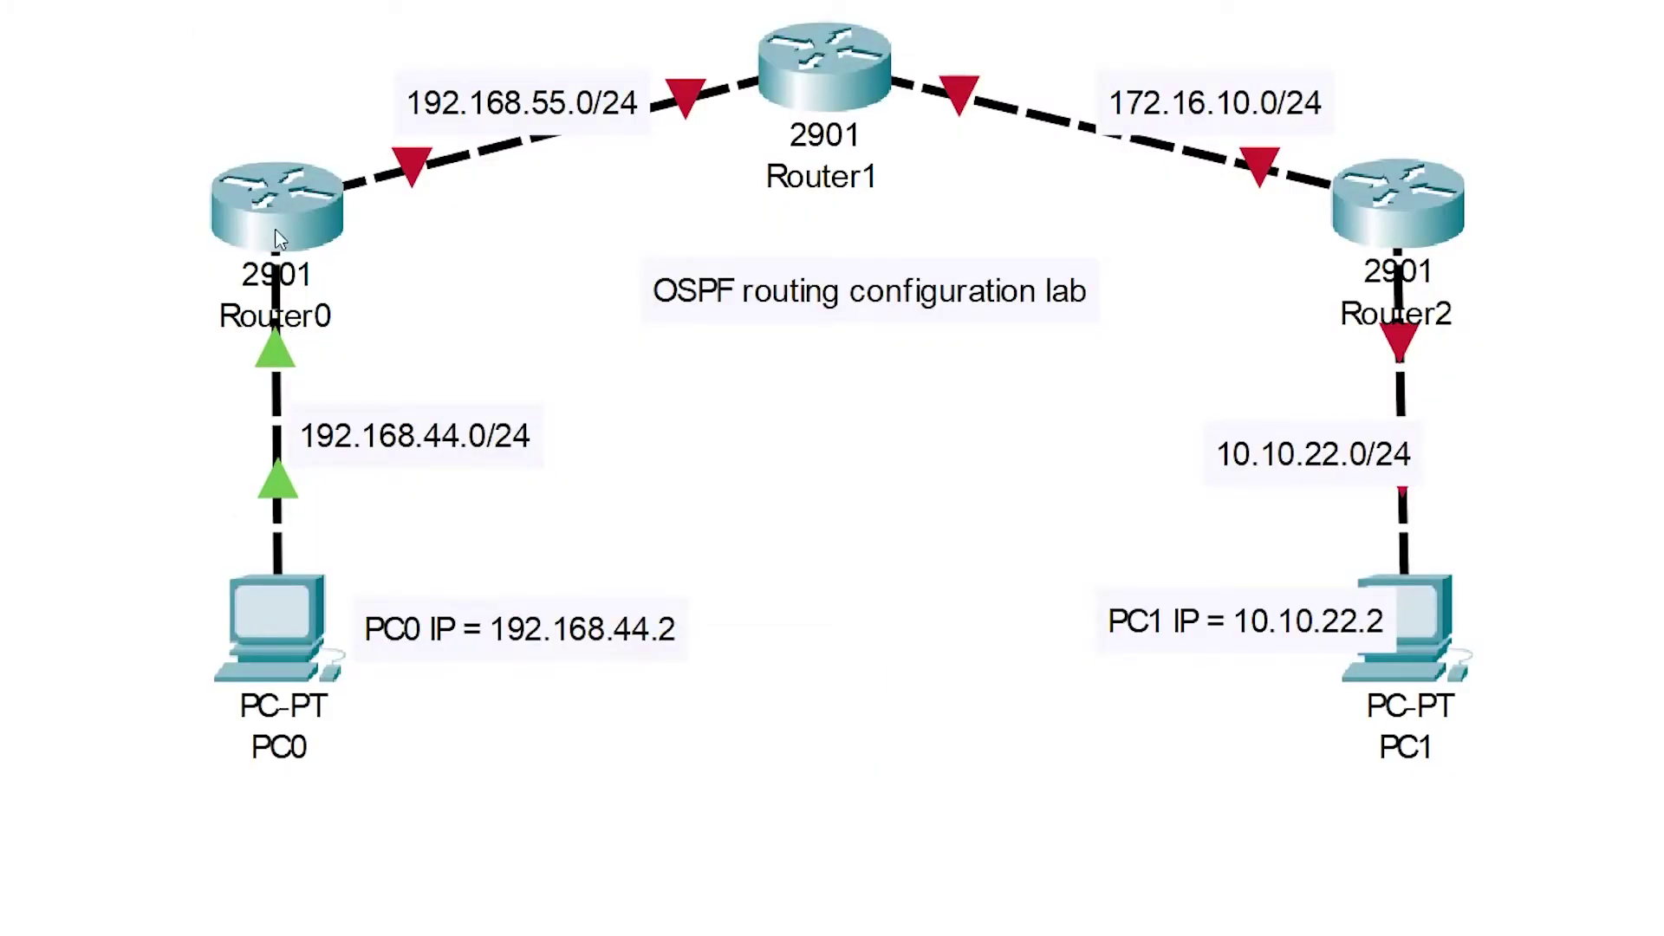
pyautogui.moveTo(278, 240)
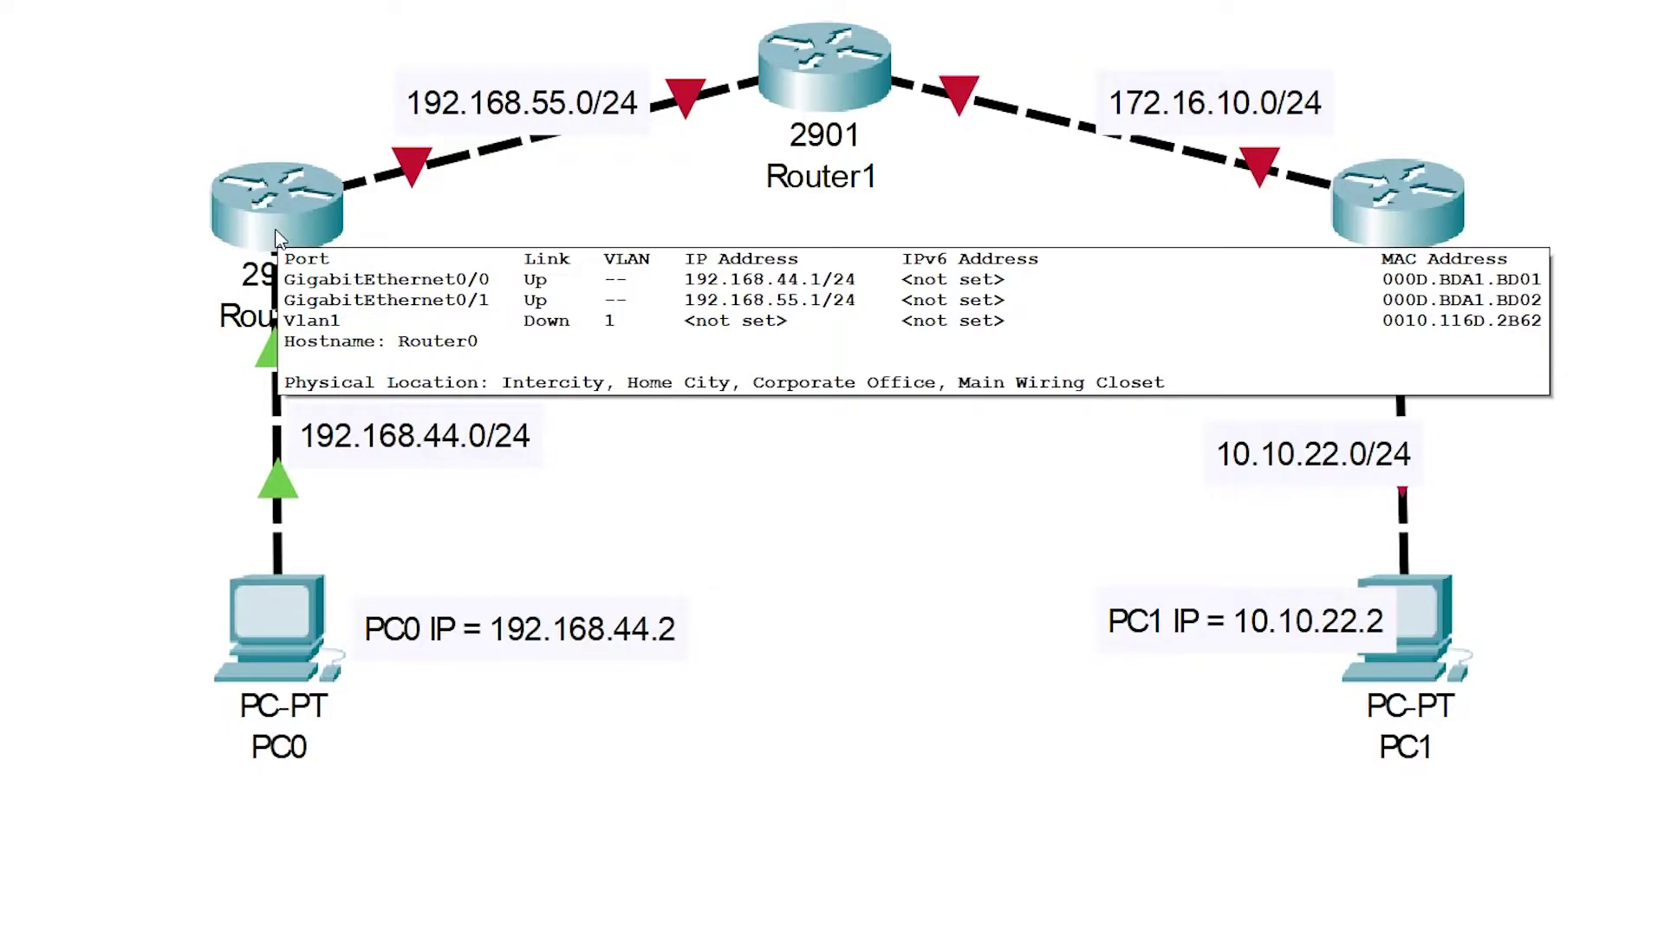
# Step: Enter global configuration mode on the middle router and set its hostname to Router1
pyautogui.click(831, 91)
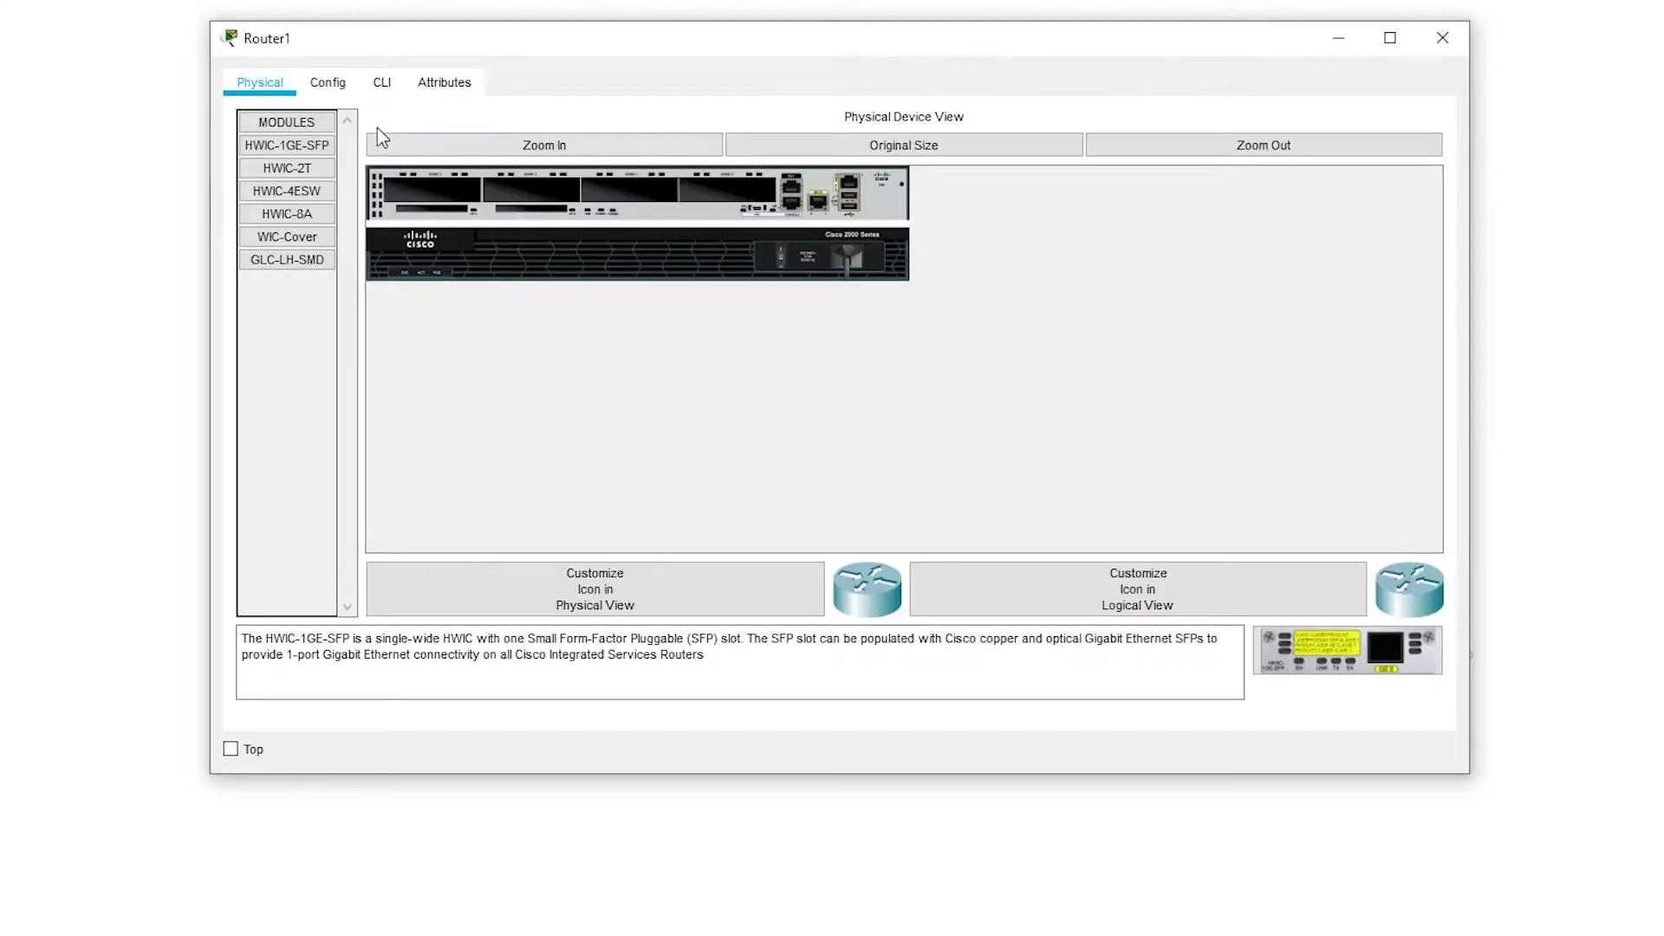
pyautogui.click(442, 83)
pyautogui.click(383, 83)
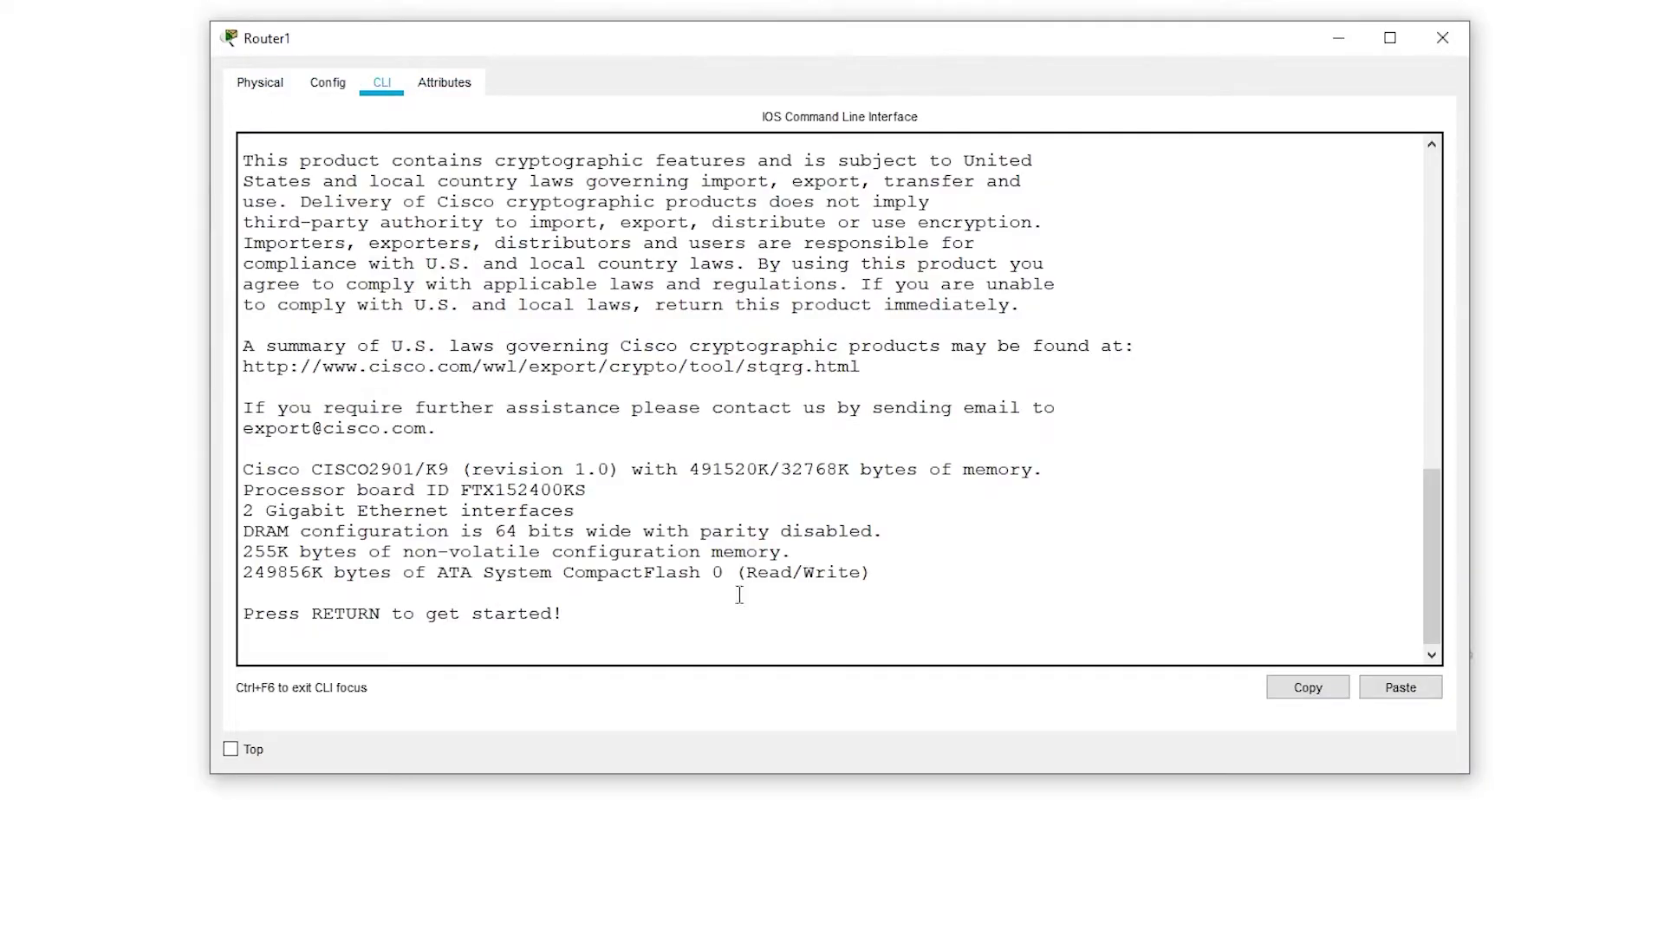
pyautogui.press('Return')
pyautogui.write('enable')
pyautogui.press('Return')
pyautogui.write('conf t')
pyautogui.press('Return')
pyautogui.write('hostname Router1')
pyautogui.press('Return')
# Step: Assign IP address 192.168.55.2 with mask 255.255.255.0 to Router1's gi0/0 interface
pyautogui.write('int gi0')
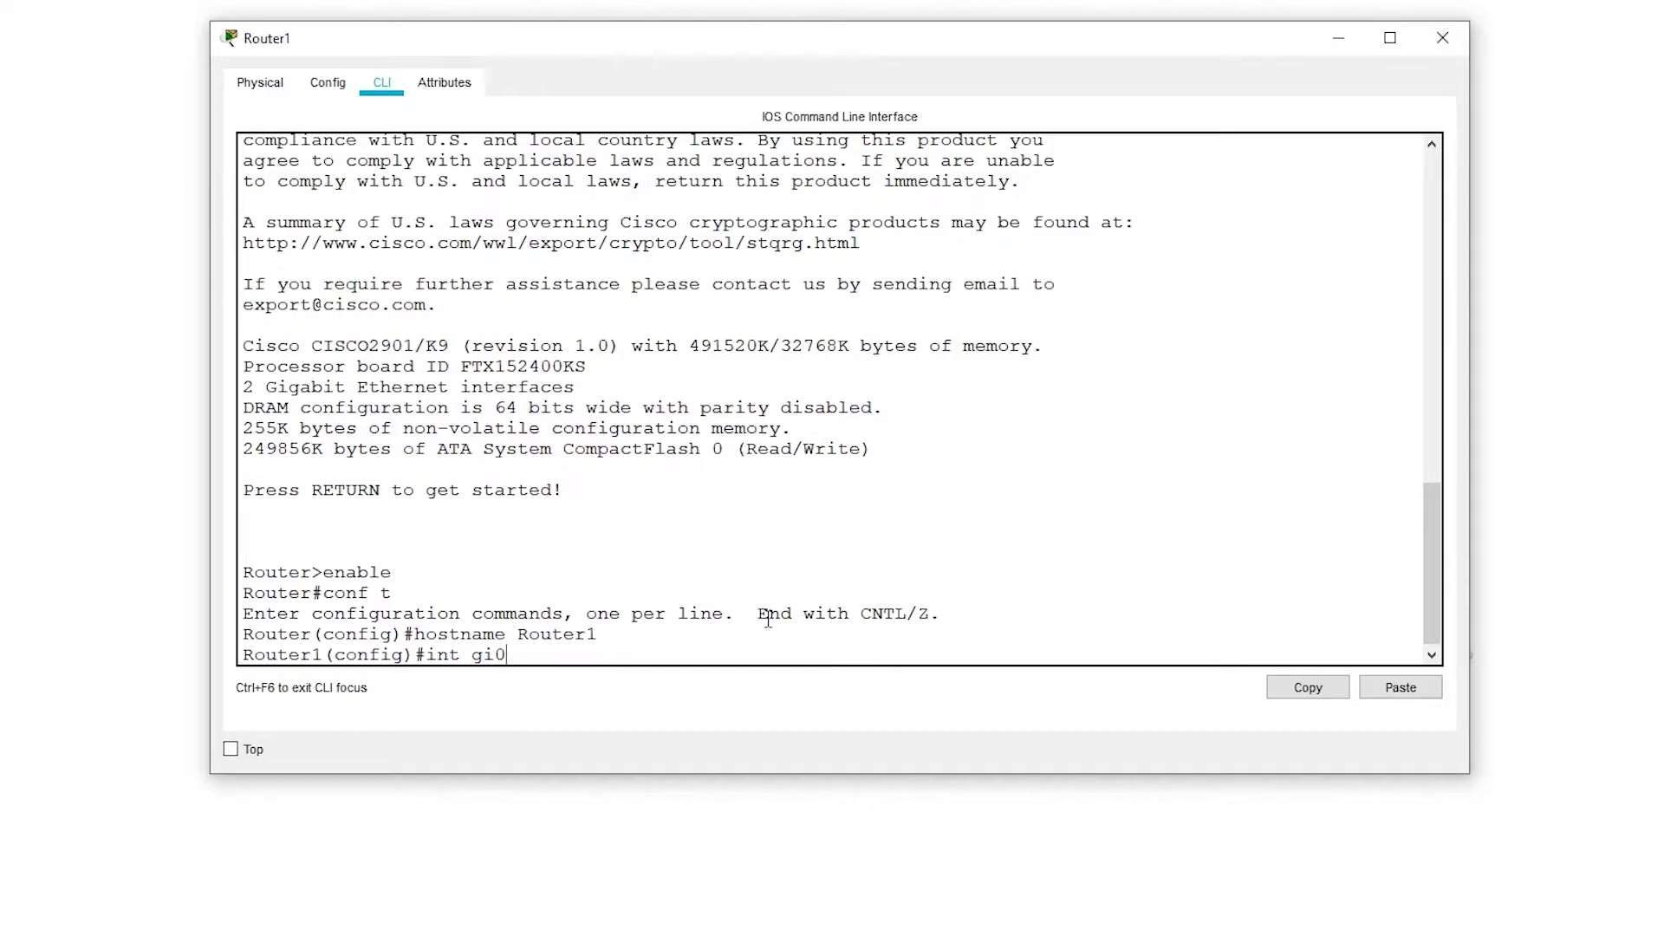
pyautogui.write('/0')
pyautogui.press('Return')
pyautogui.write('ip addres ')
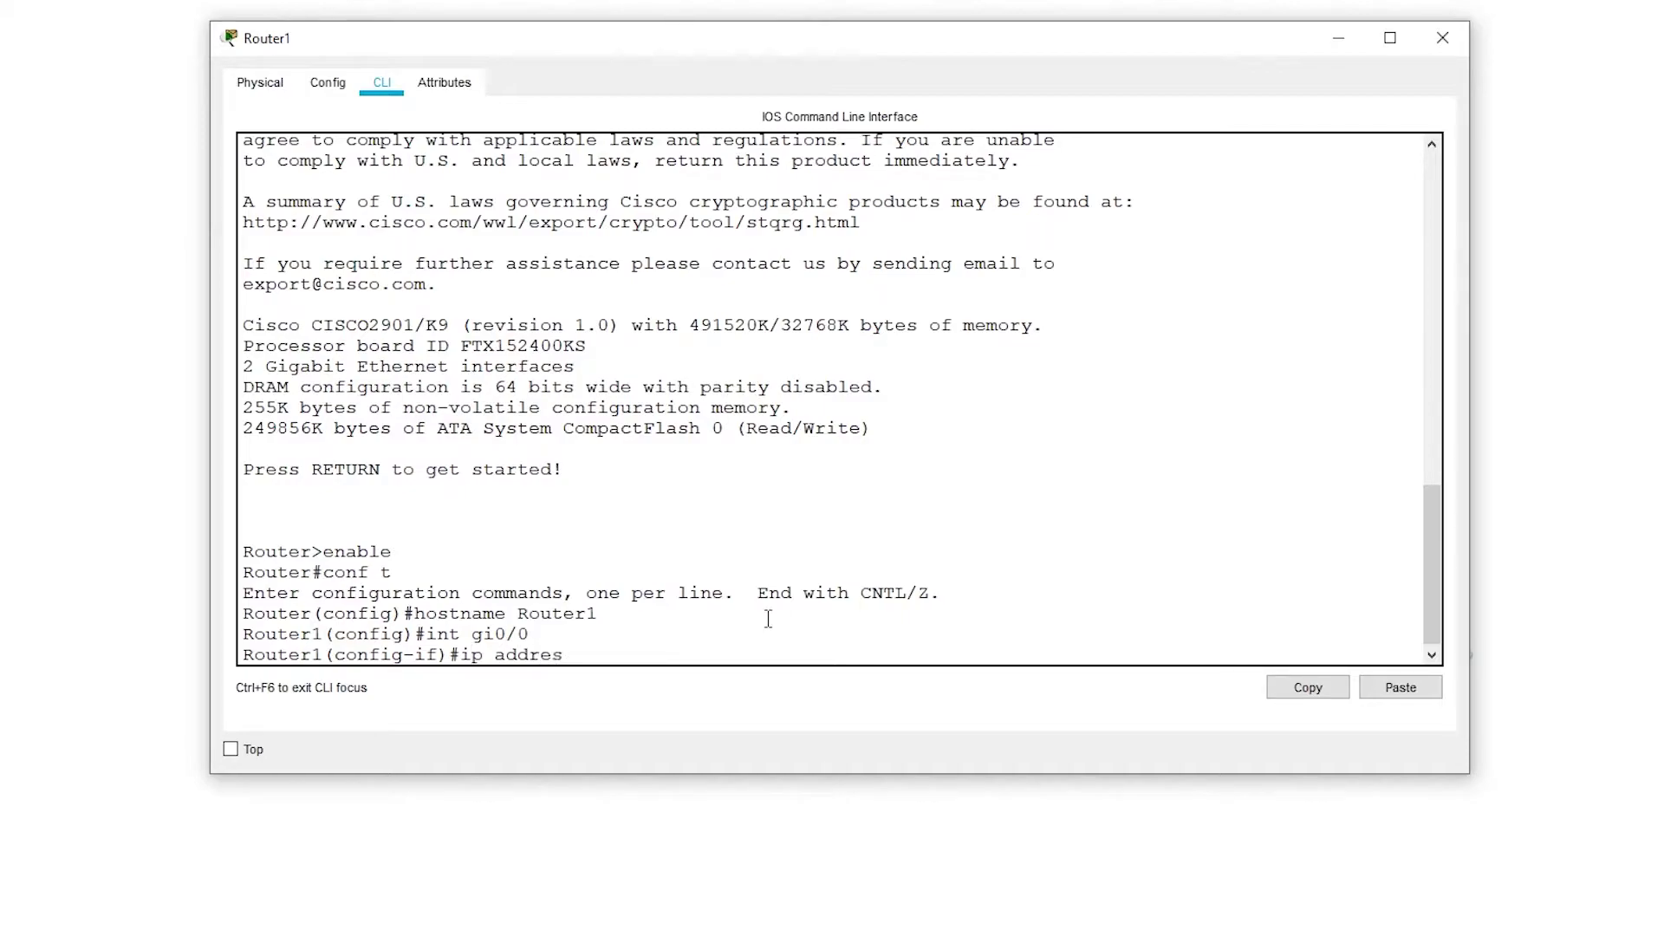
pyautogui.write('192.168.55.2 255.255.255.0')
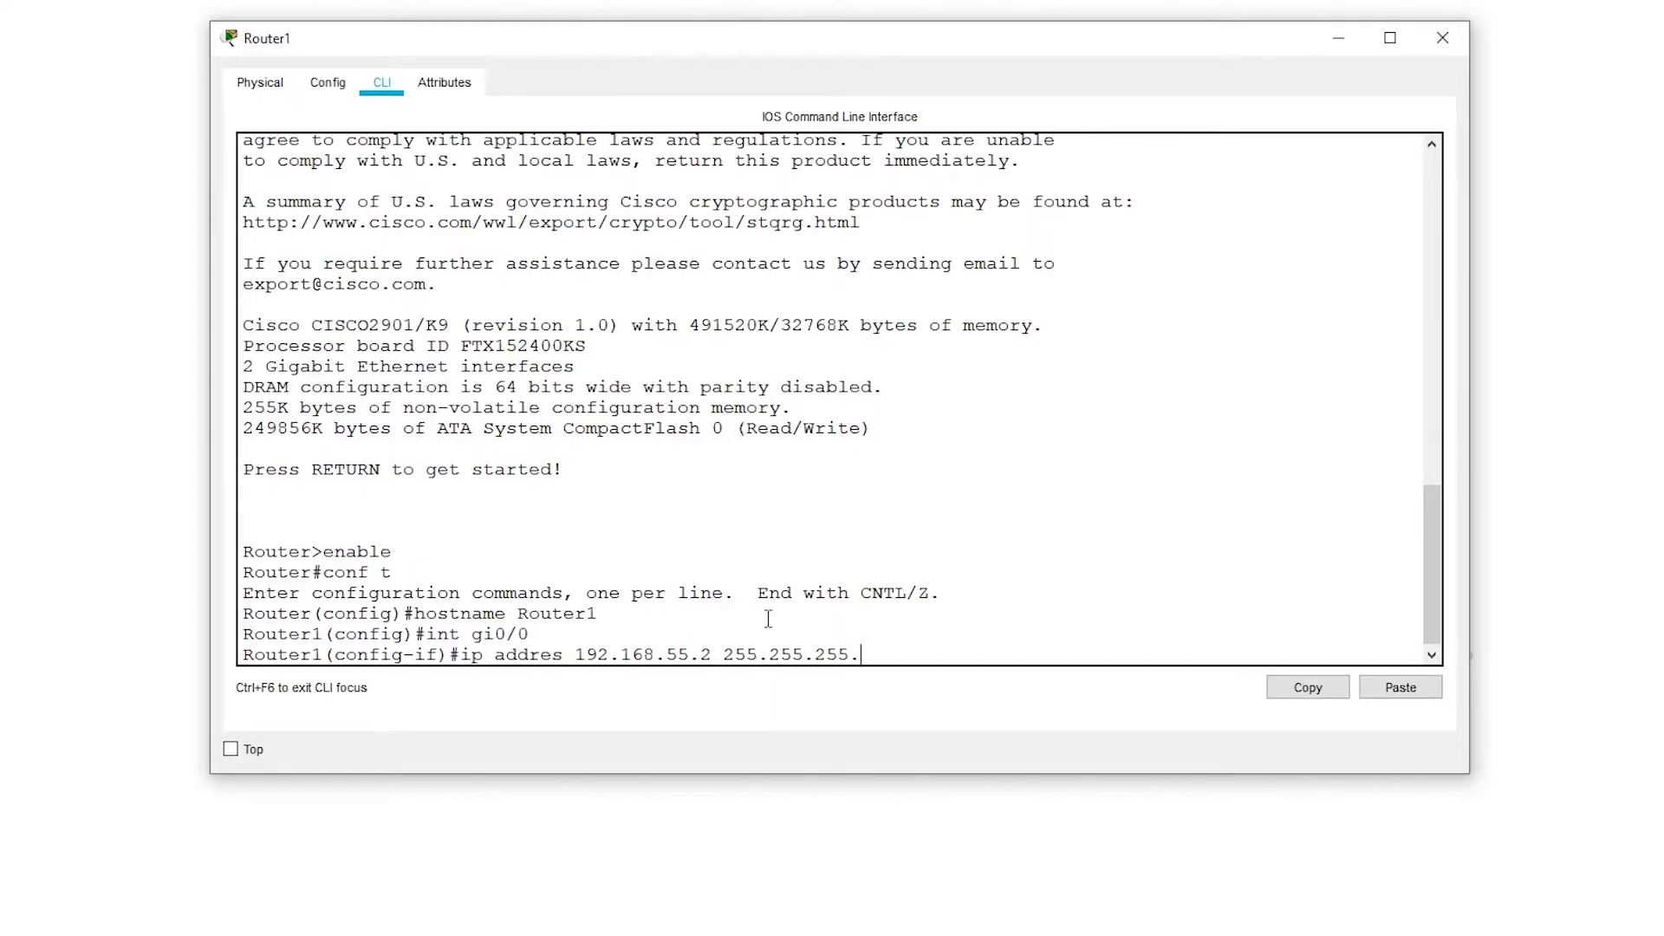
pyautogui.press('Return')
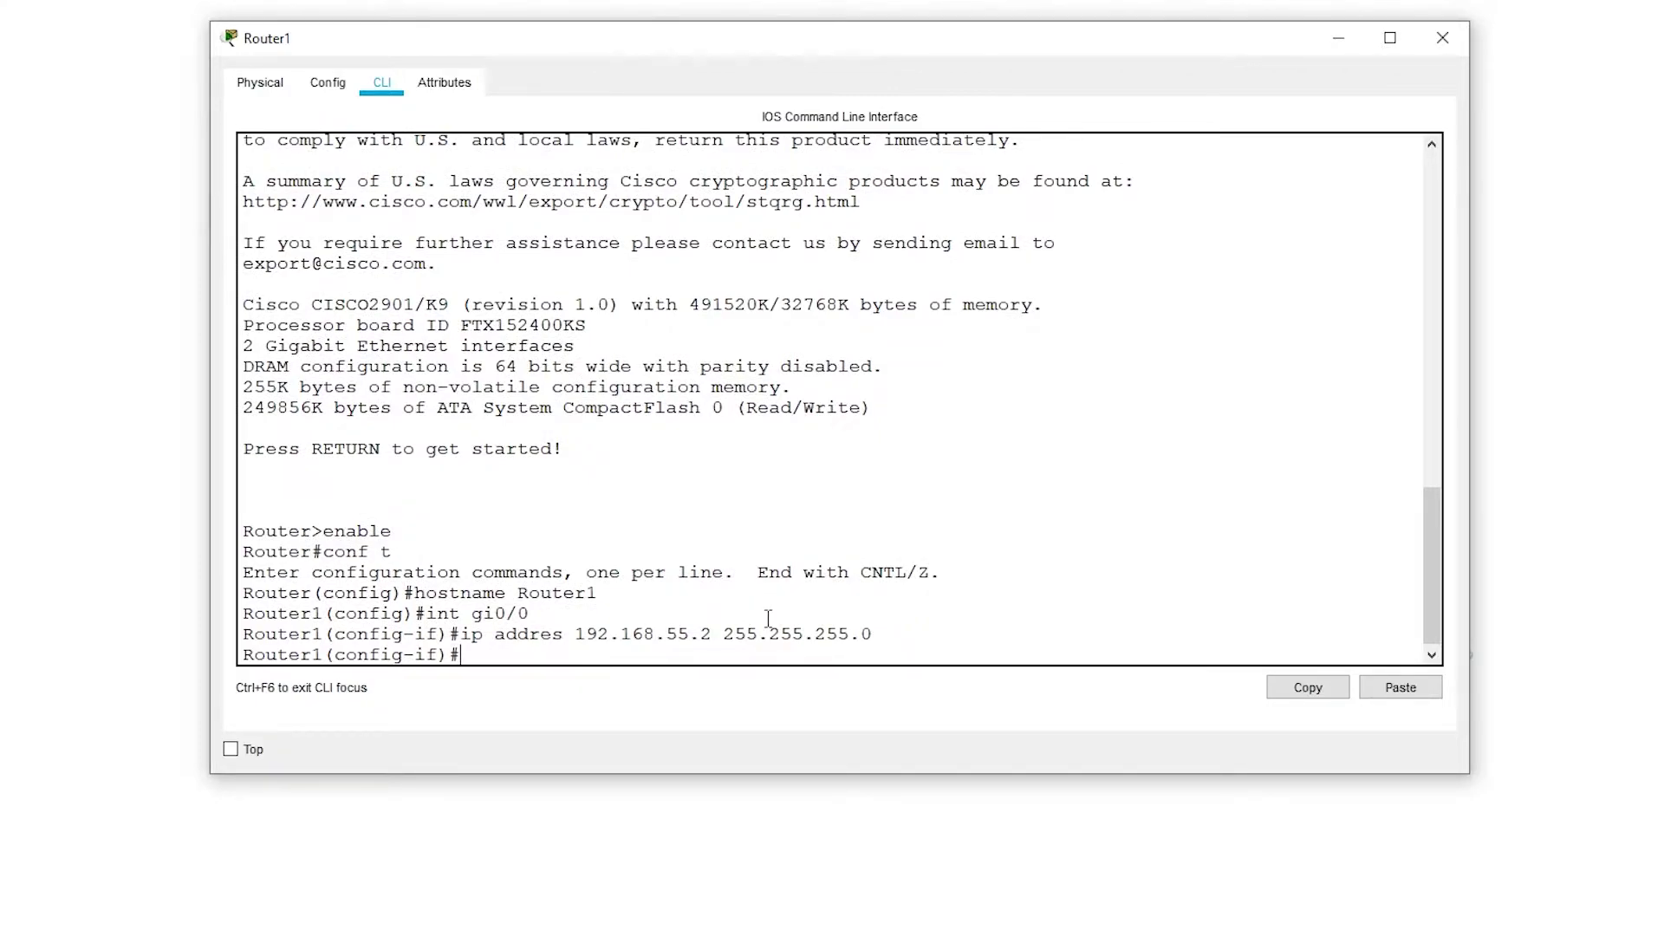
pyautogui.moveTo(496, 633); pyautogui.dragTo(574, 636)
pyautogui.click(574, 634)
pyautogui.click(506, 652)
# Step: Assign 172.16.10.1 with mask 255.255.255.0 to Router1's gi0/1 interface and enable the interface
pyautogui.write('int gi0/1')
pyautogui.press('Return')
pyautogui.write('ip a')
pyautogui.write('ddres')
pyautogui.write('9')
pyautogui.press('BackSpace')
pyautogui.press('BackSpace')
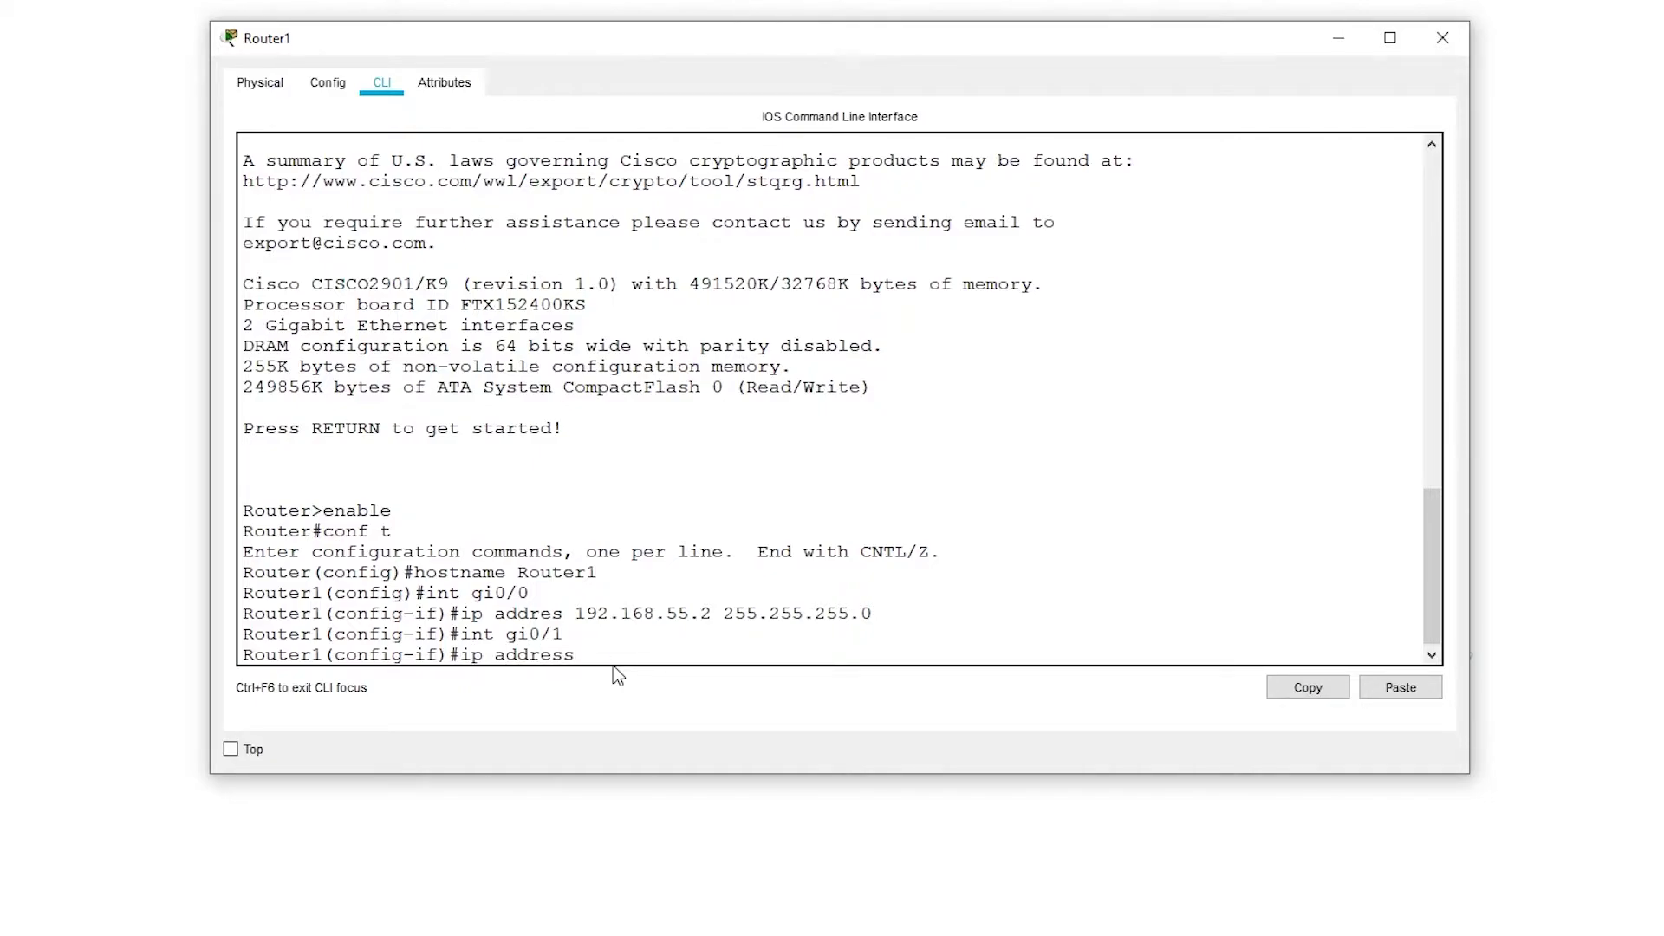
pyautogui.write('172.16.10.1 255.255.255.0')
pyautogui.press('Return')
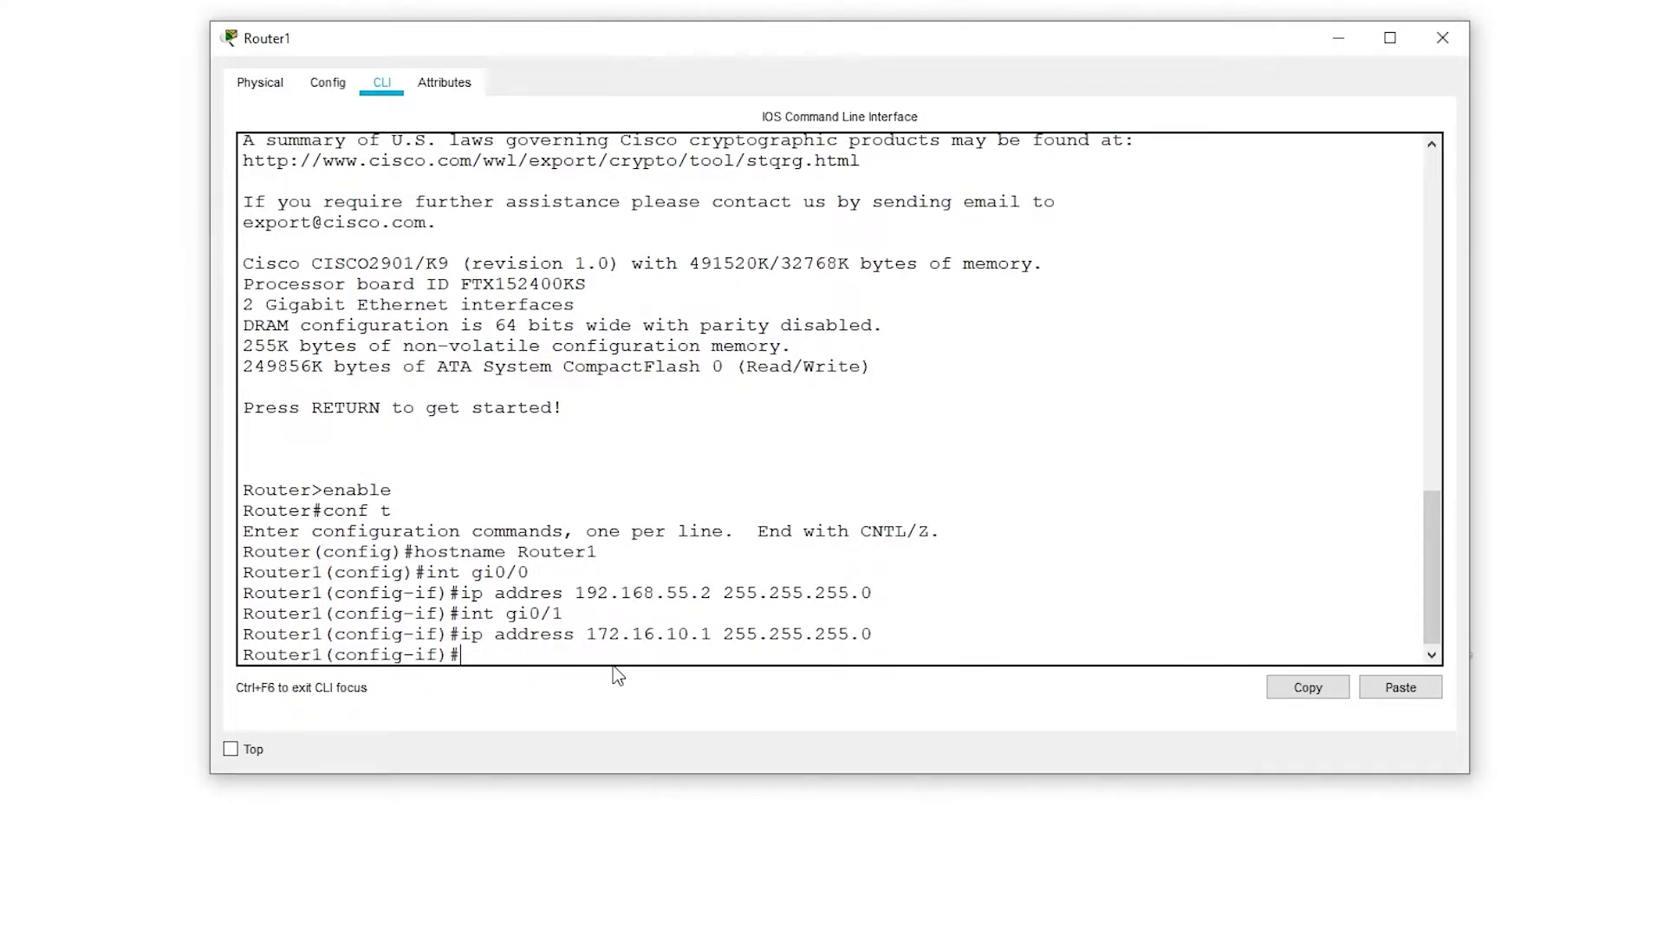
pyautogui.write('no shut')
pyautogui.press('Return')
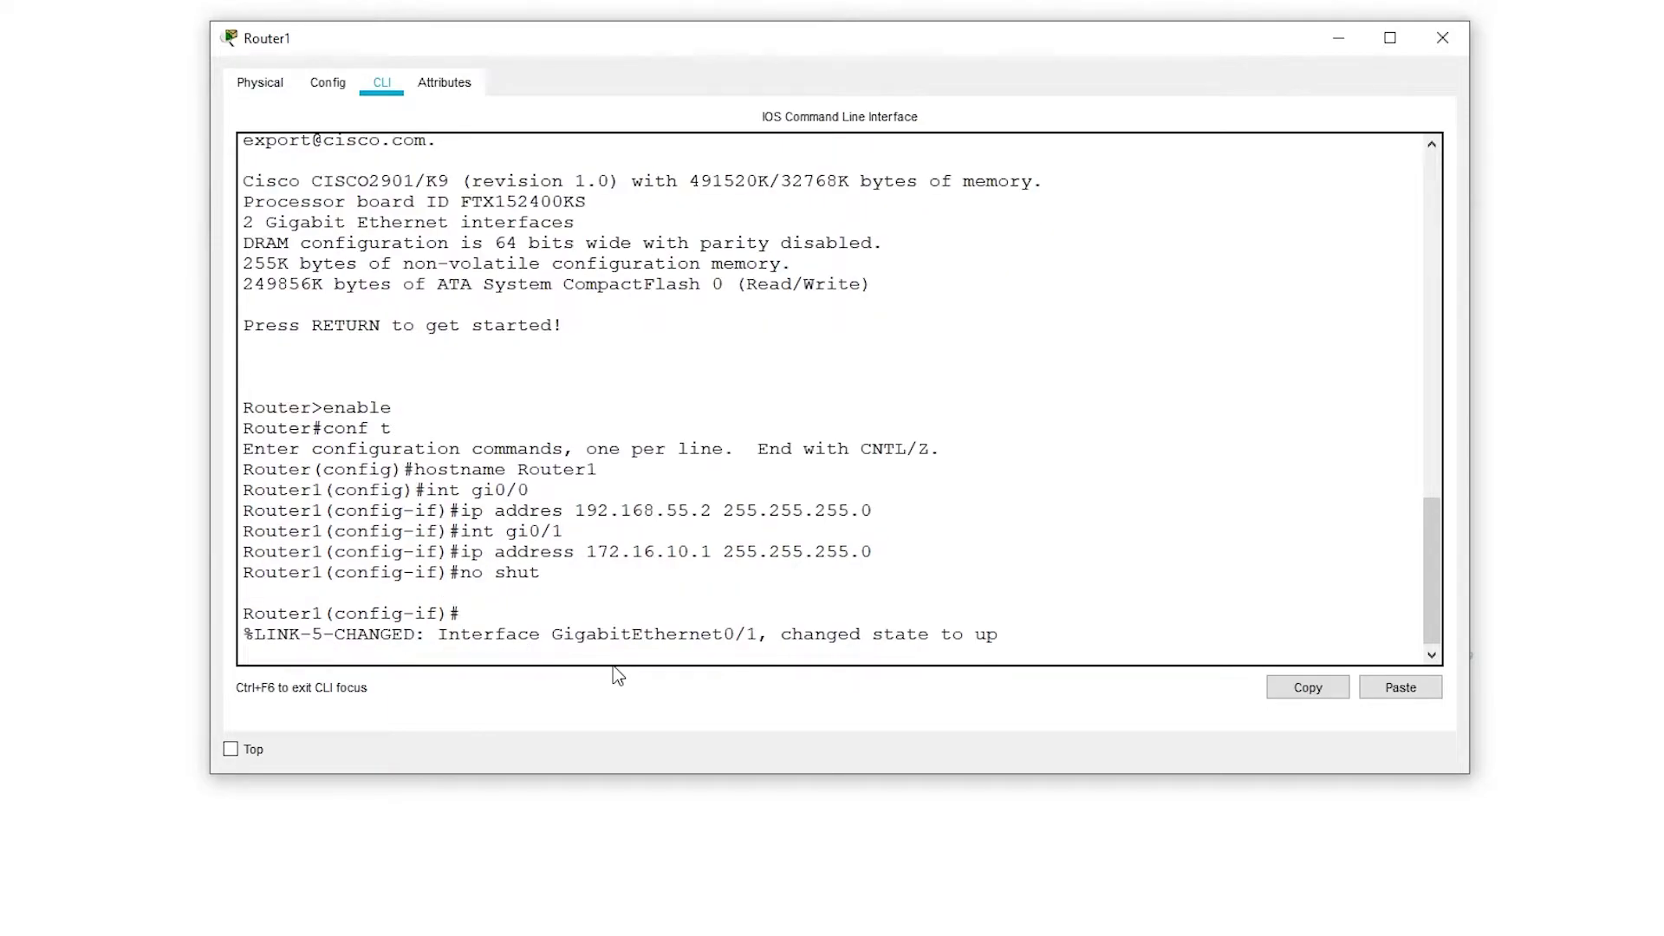
# Step: Select Router1's gi0/1 interface again and reissue the no shut command
pyautogui.write('int gi0/1')
pyautogui.press('Return')
pyautogui.write('no shut')
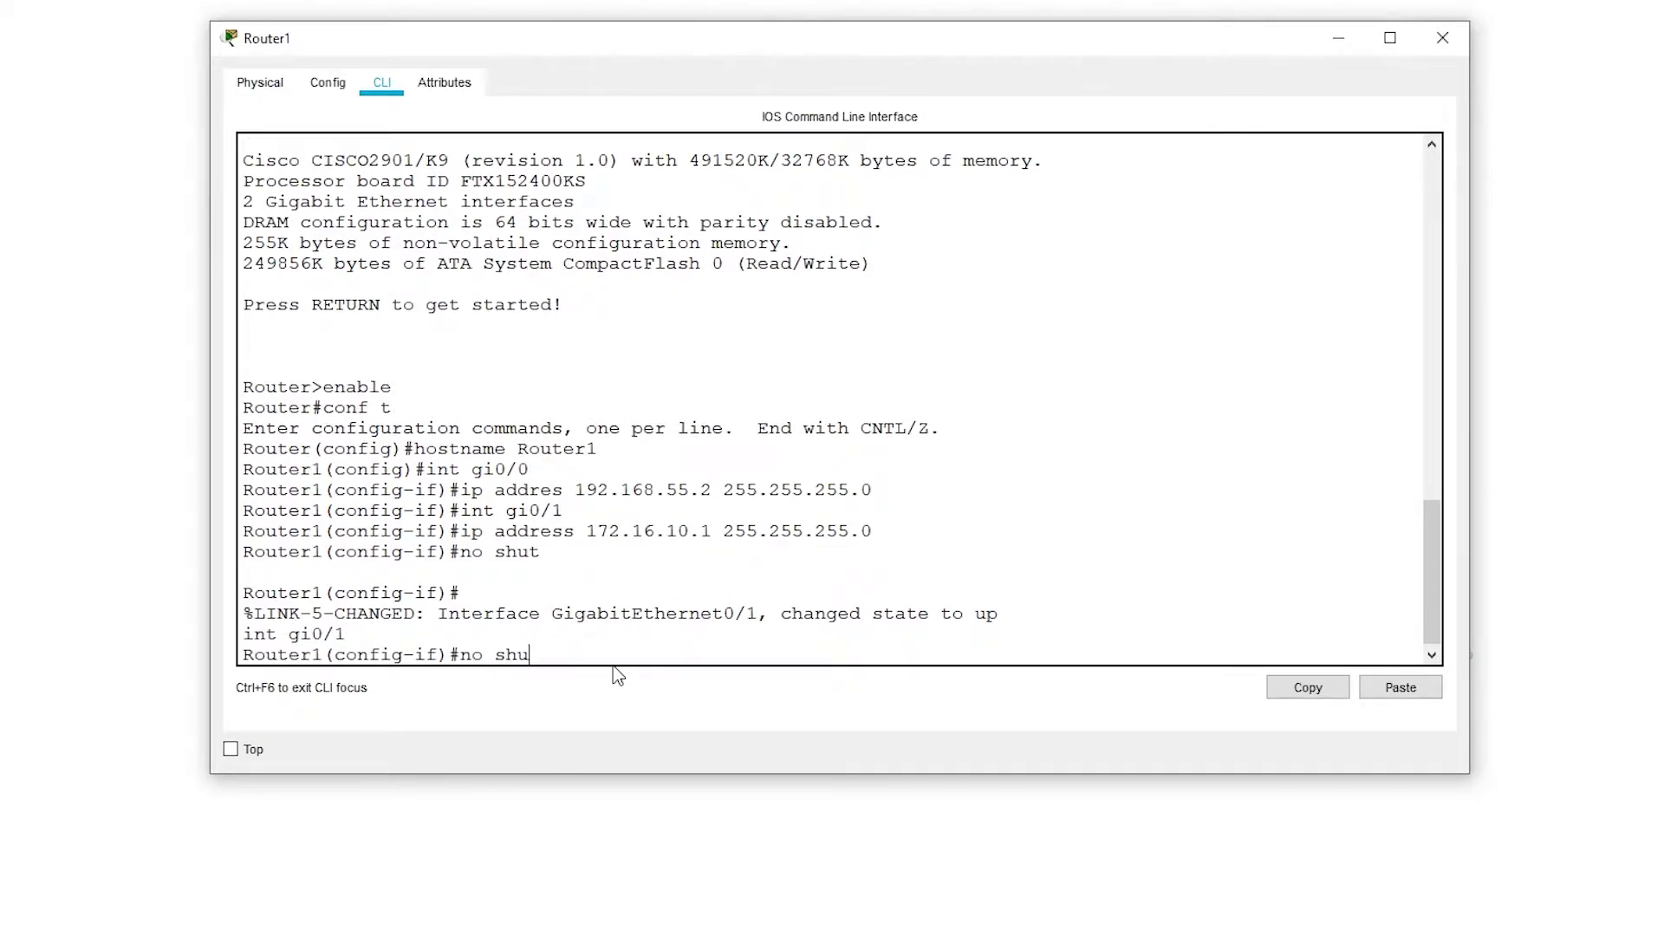
pyautogui.press('Return')
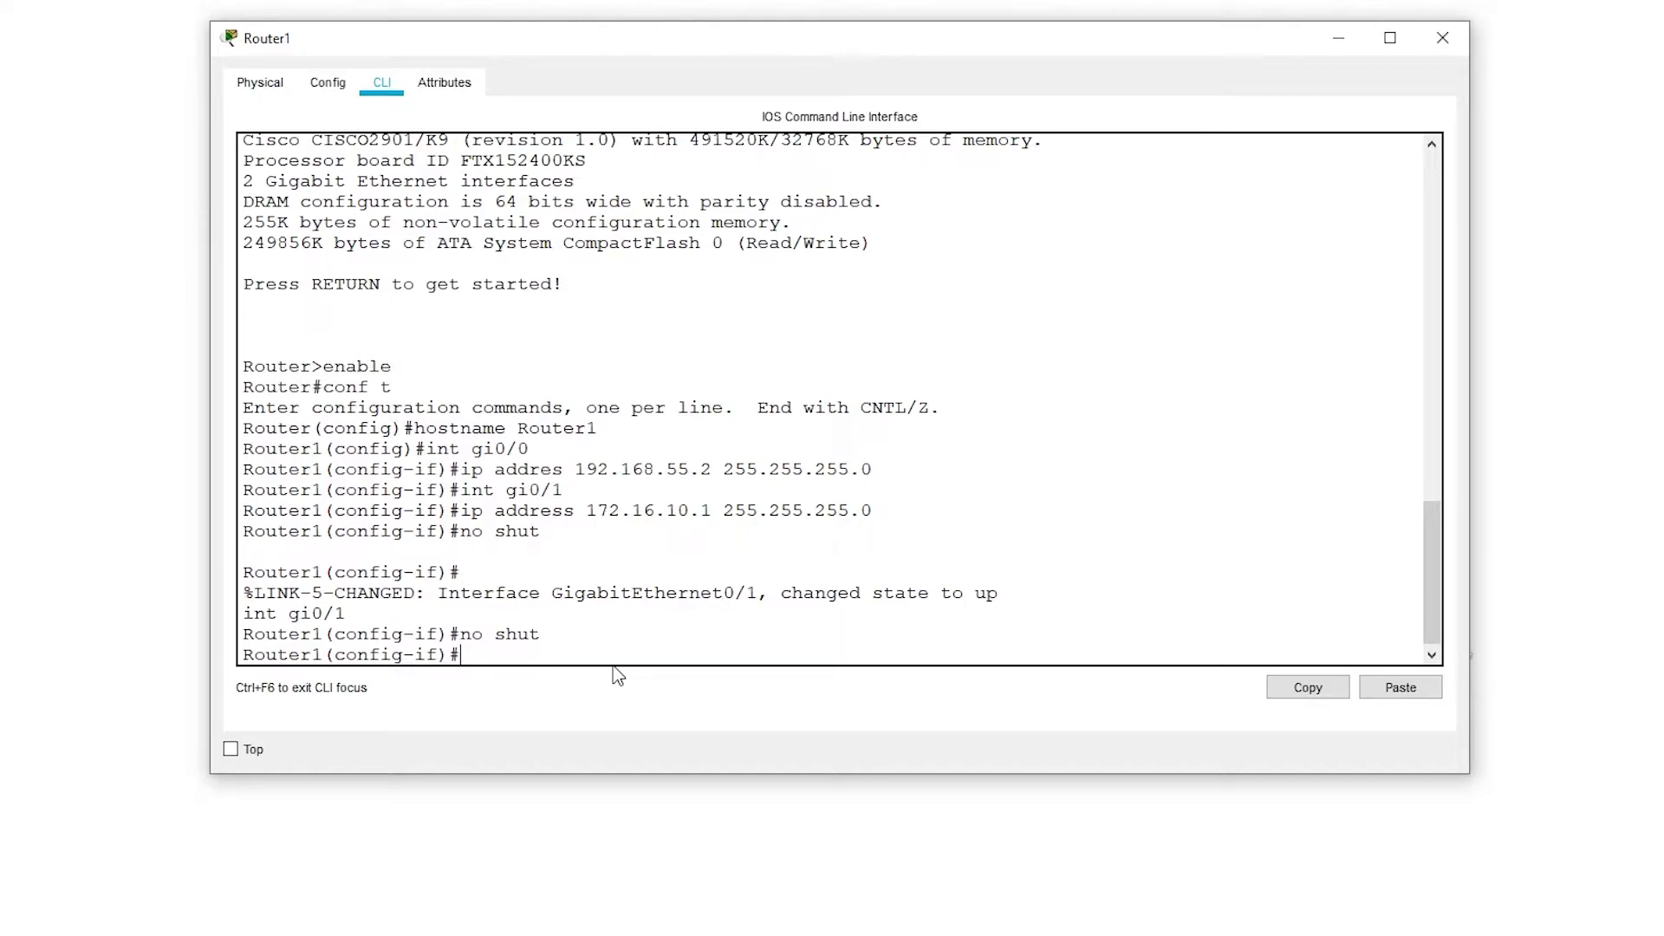
# Step: Enable Router1's gi0/0 interface with the no shut command
pyautogui.press('Up')
pyautogui.press('BackSpace')
pyautogui.press('Up')
pyautogui.press('BackSpace')
pyautogui.write('0')
pyautogui.press('Return')
pyautogui.press('Up')
pyautogui.press('Up')
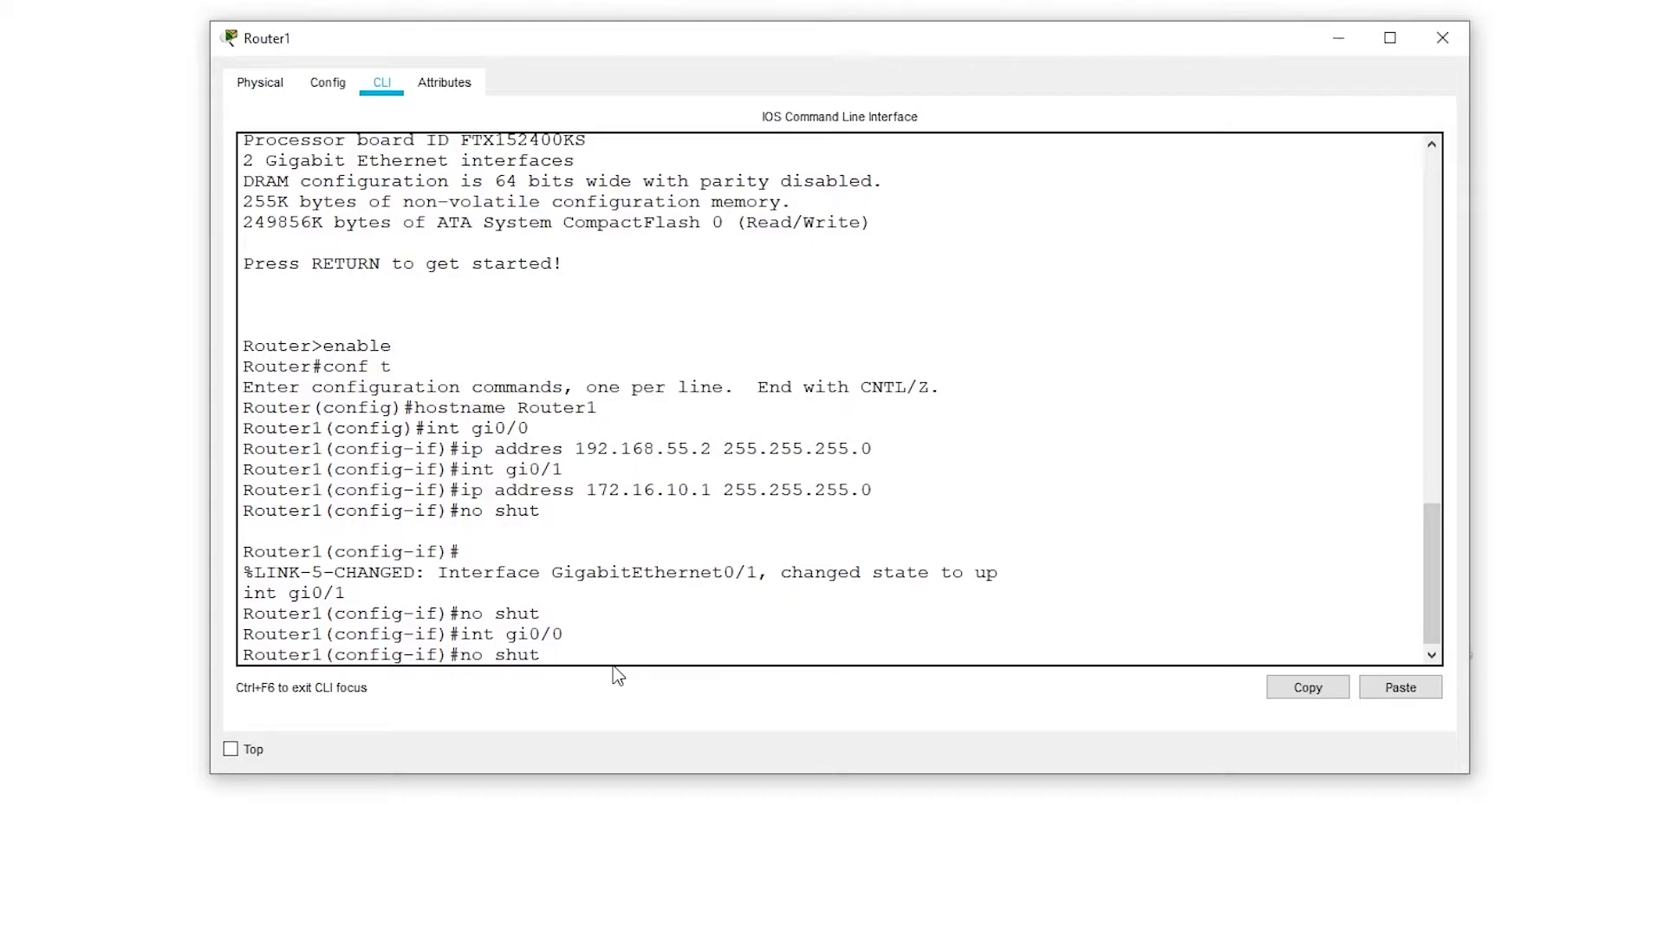
pyautogui.press('Return')
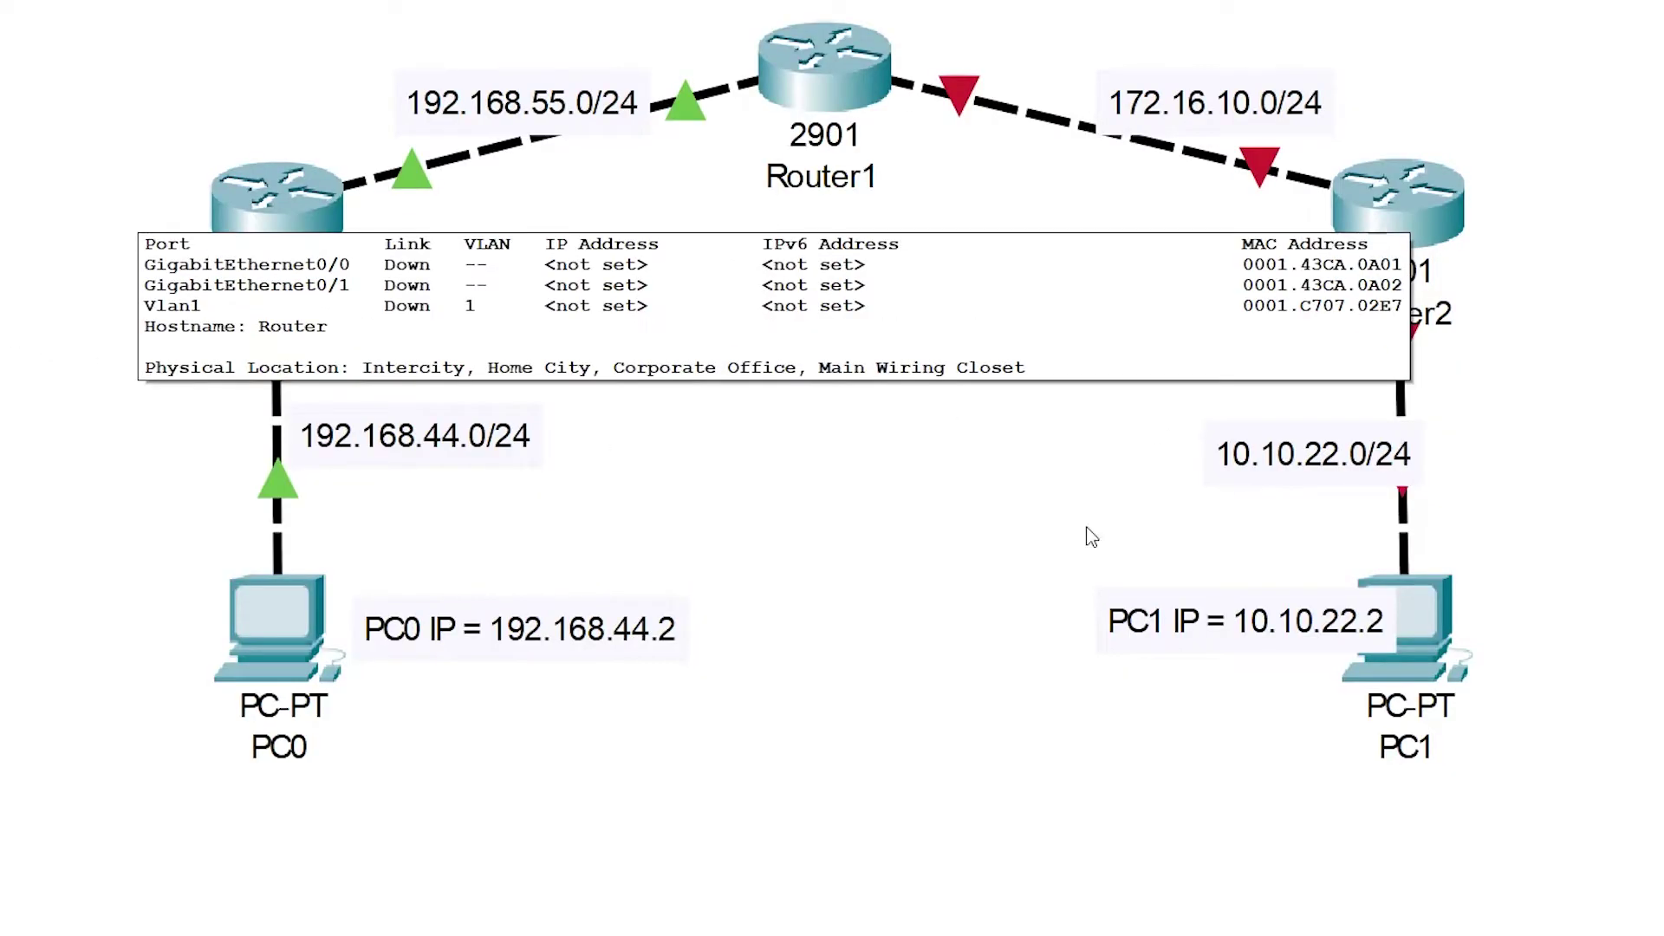
# Step: Enter global configuration mode in Router2's command line and set its hostname to Router2
pyautogui.moveTo(832, 80)
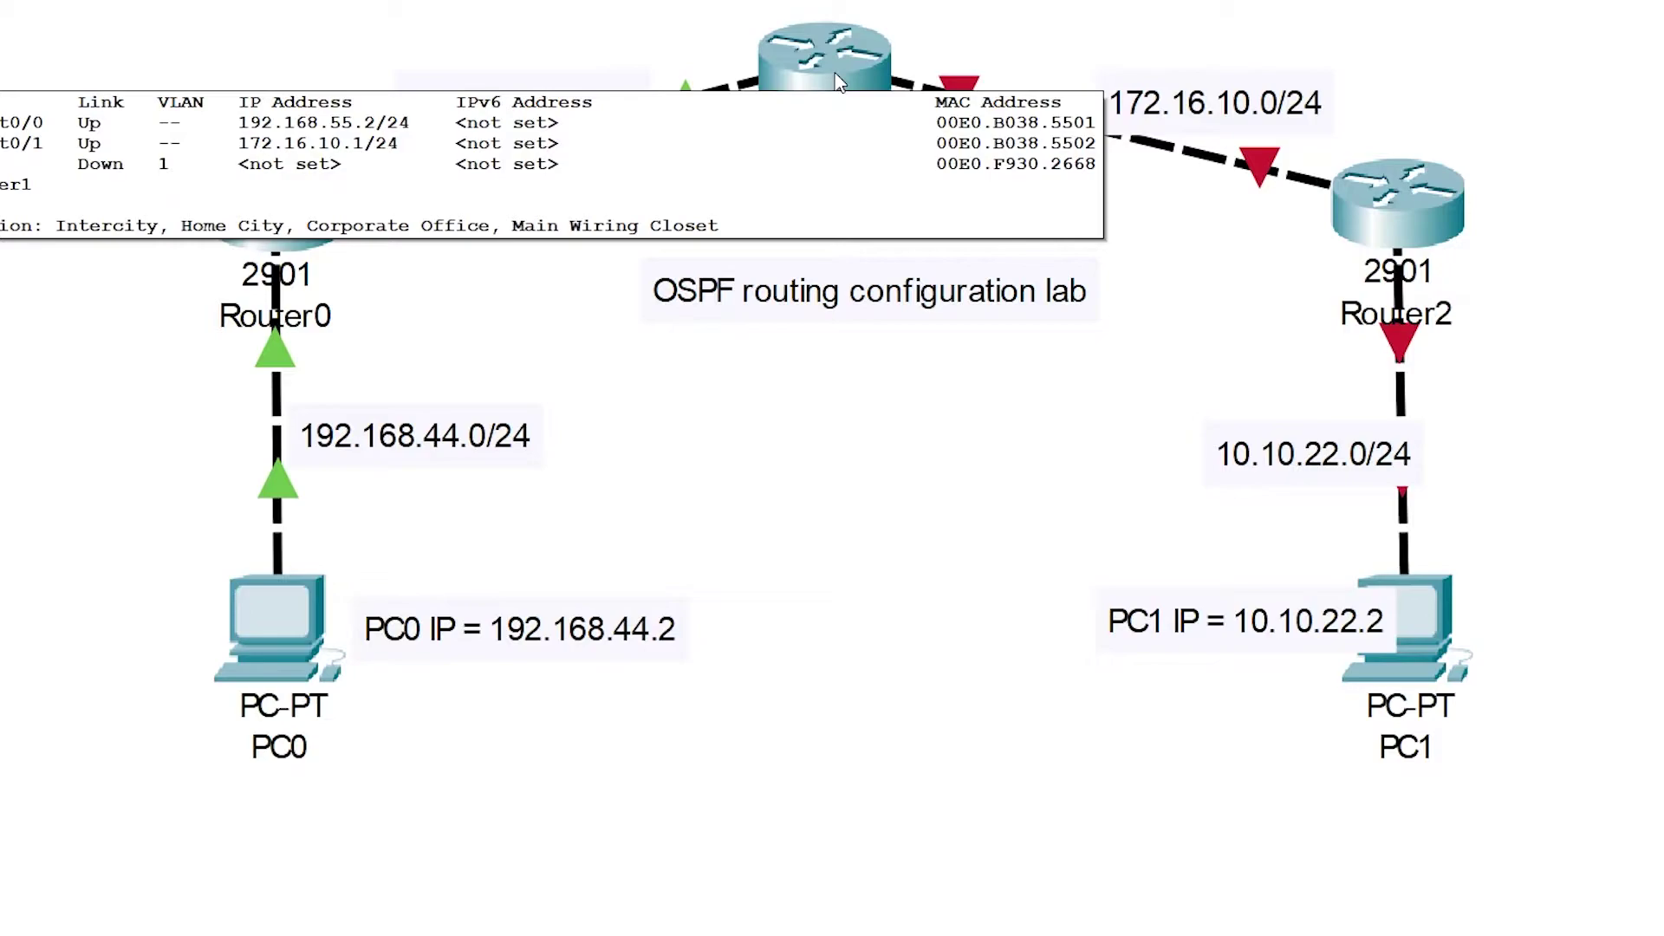
pyautogui.click(1396, 236)
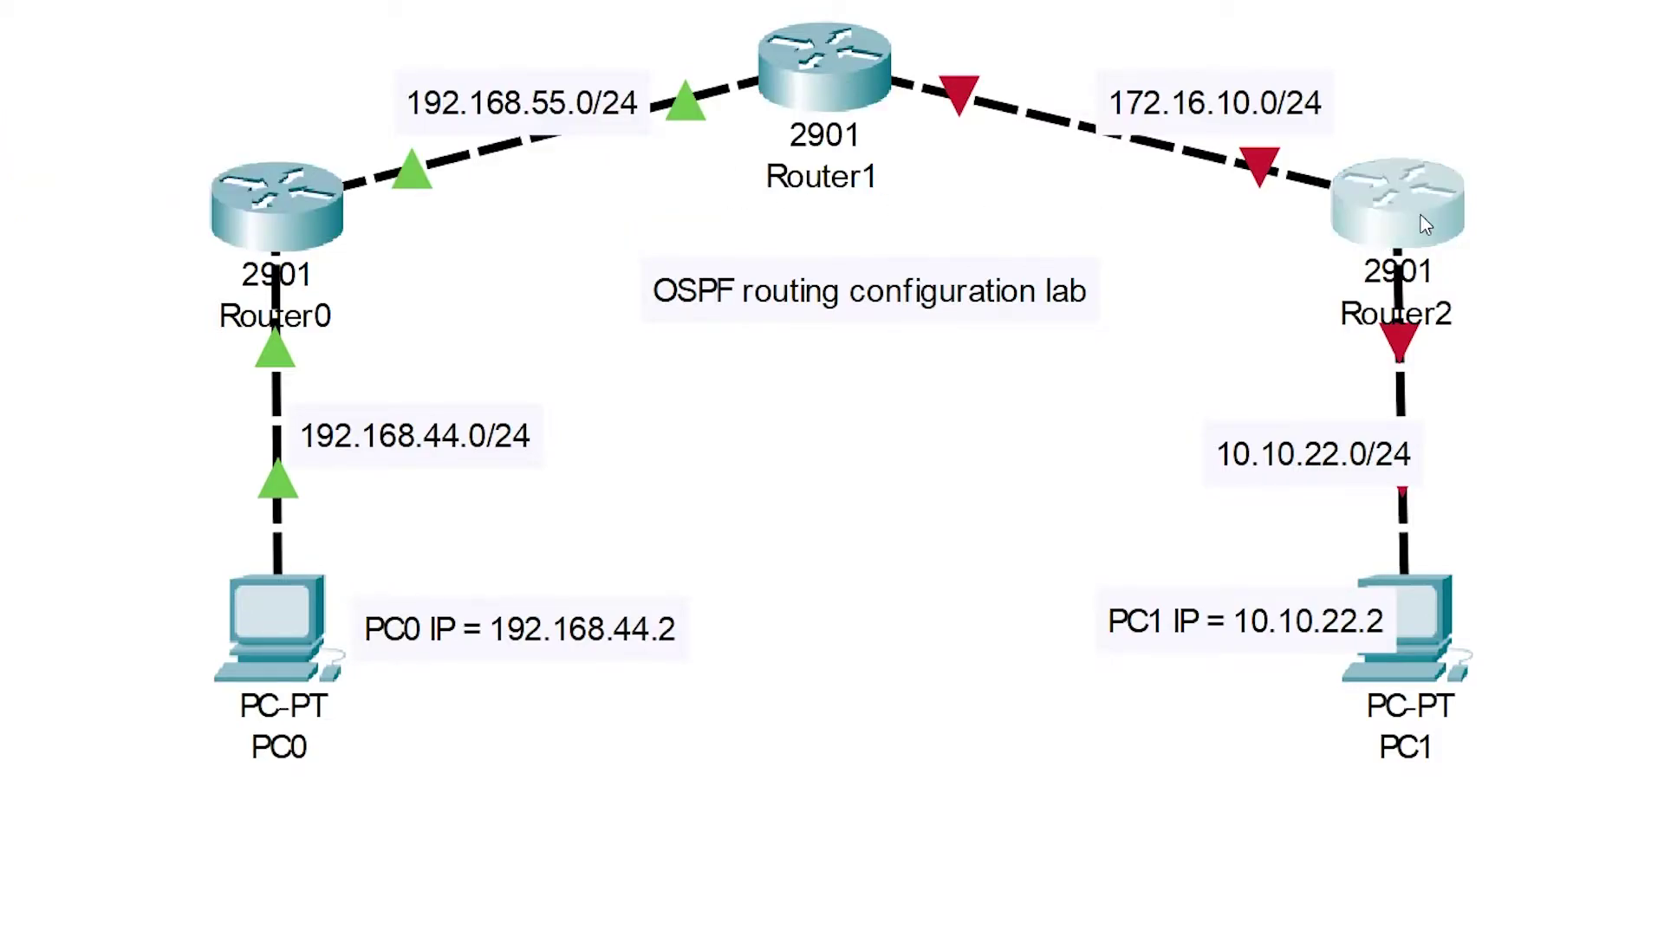
pyautogui.click(383, 82)
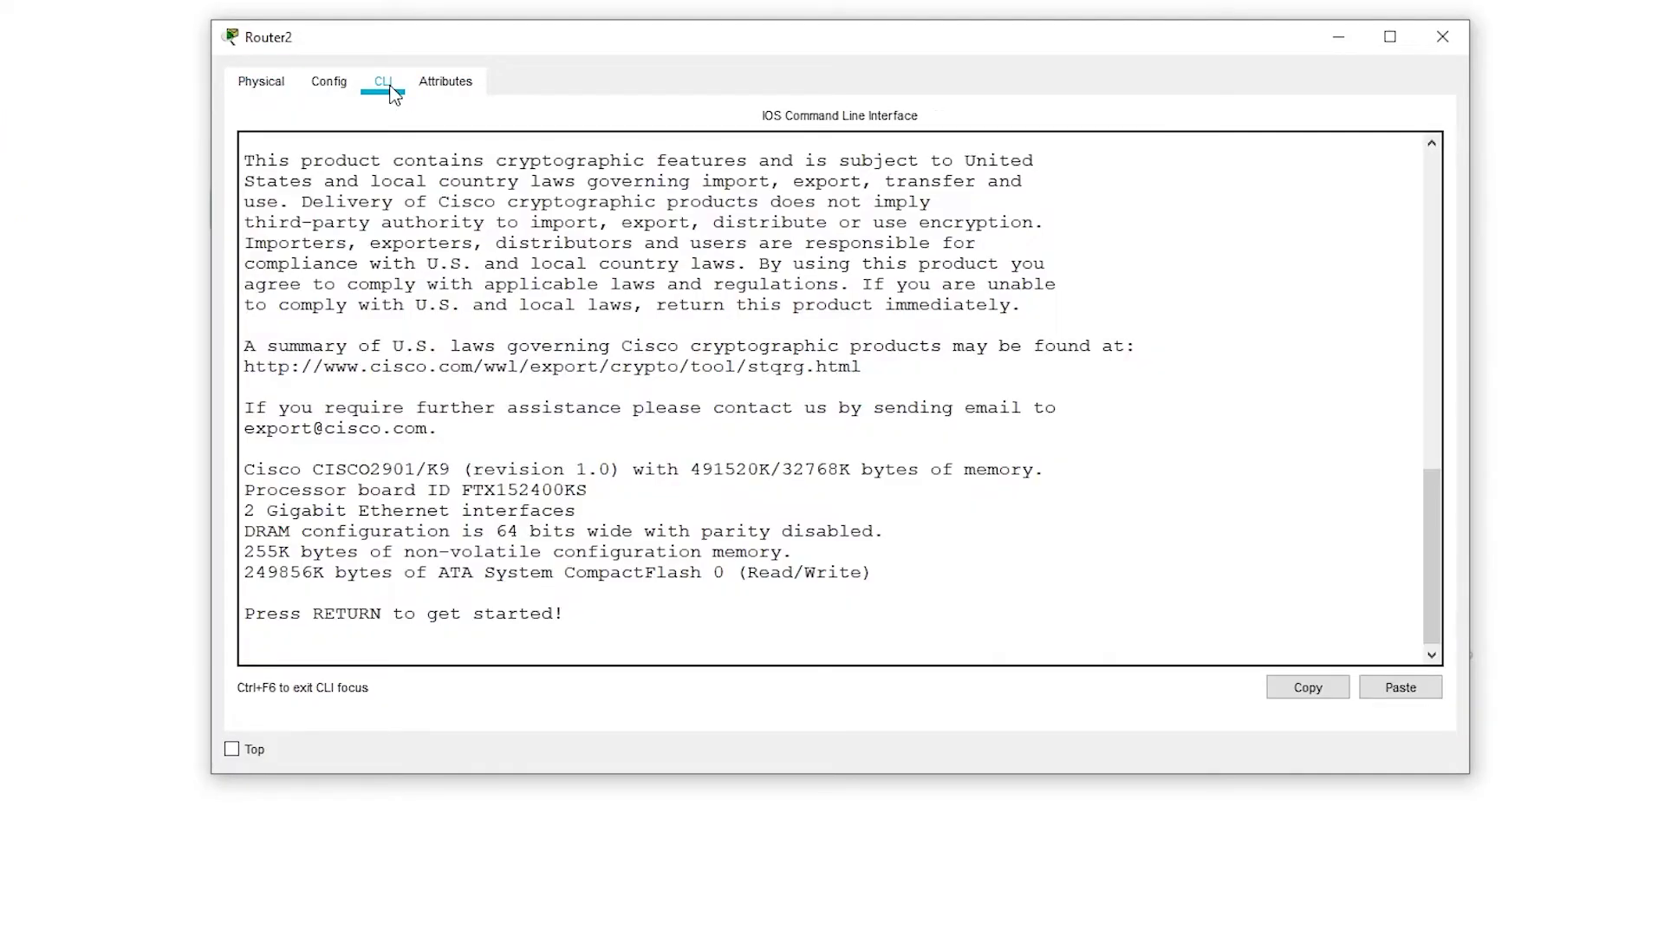
pyautogui.click(666, 490)
pyautogui.press('Return')
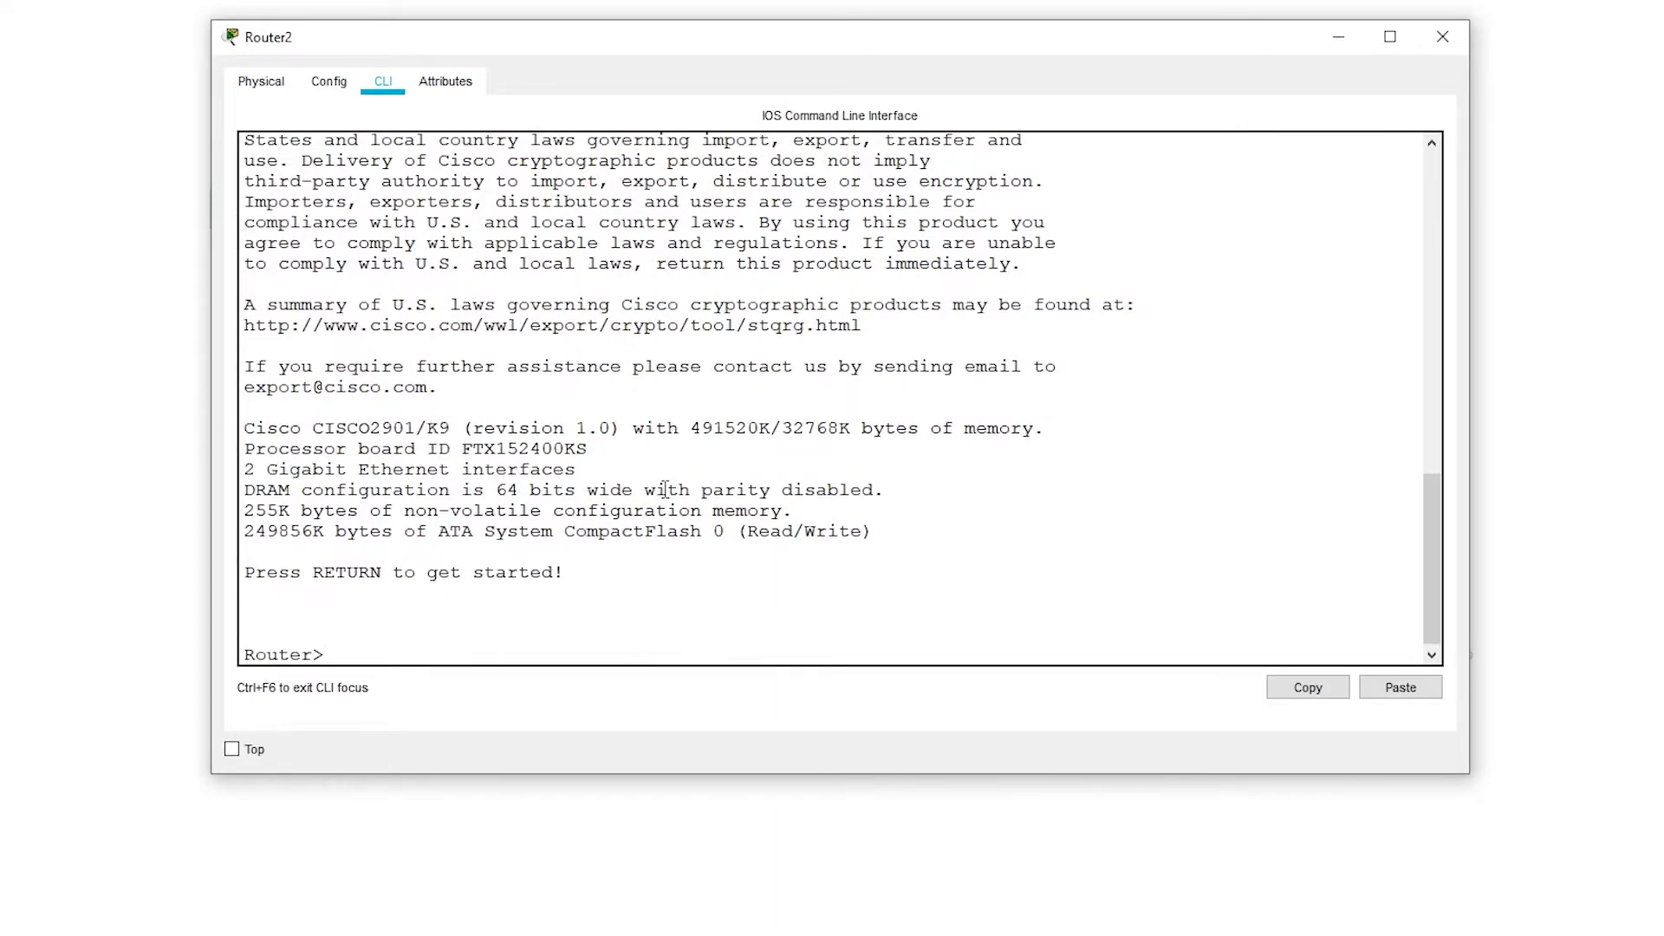
pyautogui.write('enable')
pyautogui.press('Return')
pyautogui.write('cor')
pyautogui.press('BackSpace')
pyautogui.write('nf t')
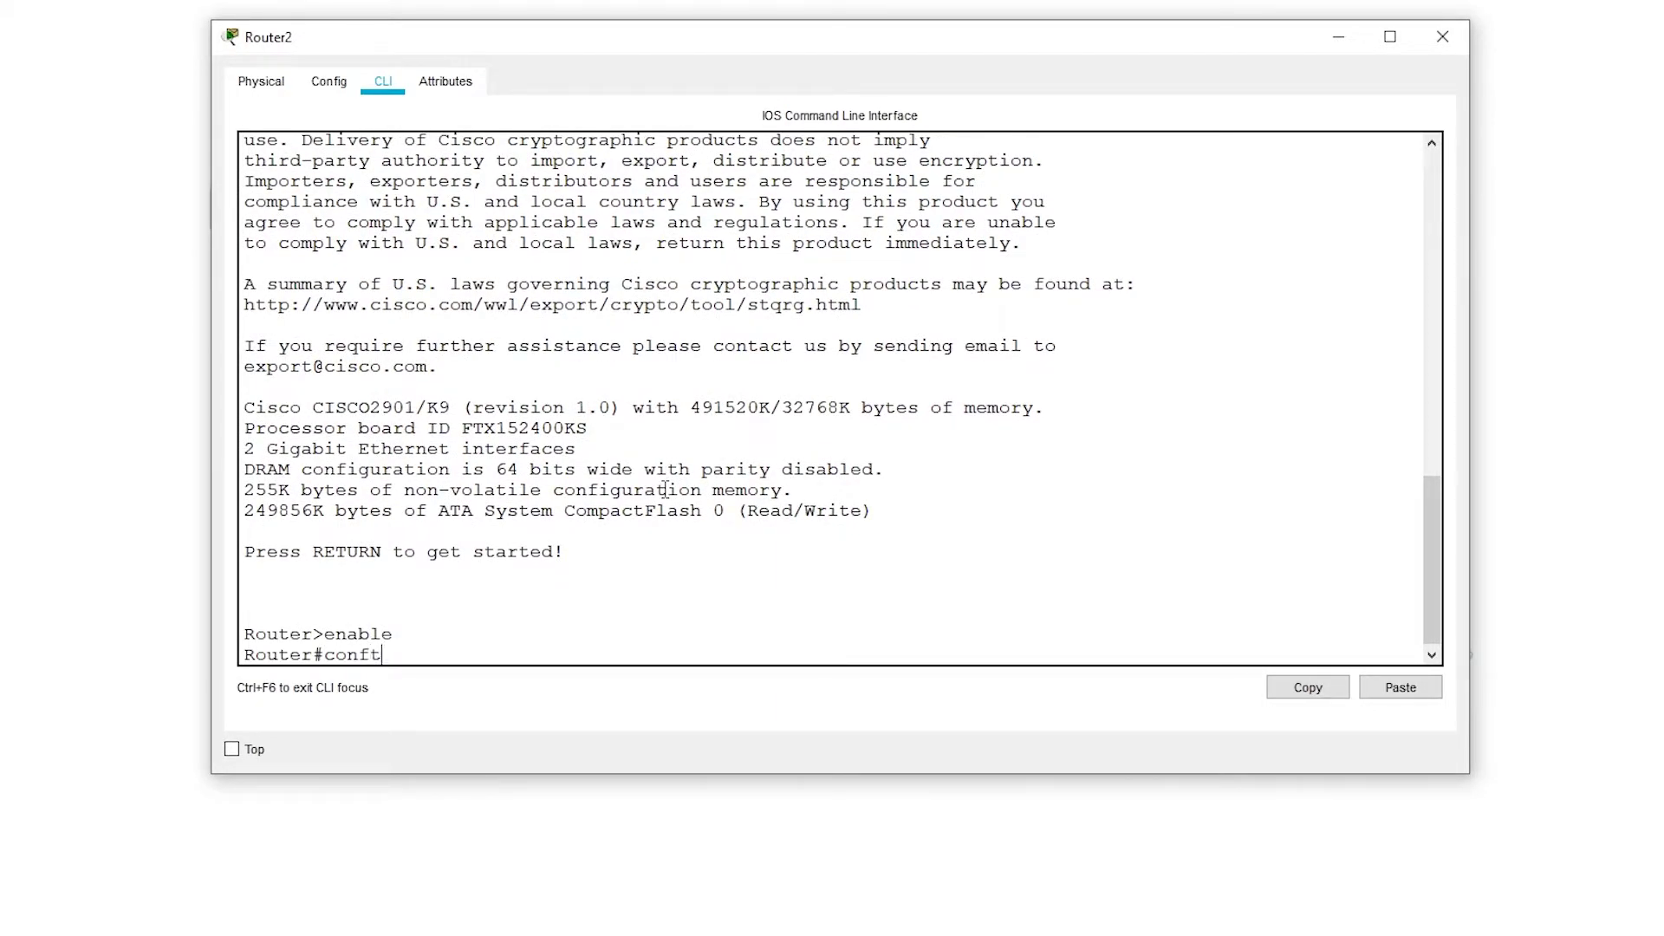
pyautogui.press('Return')
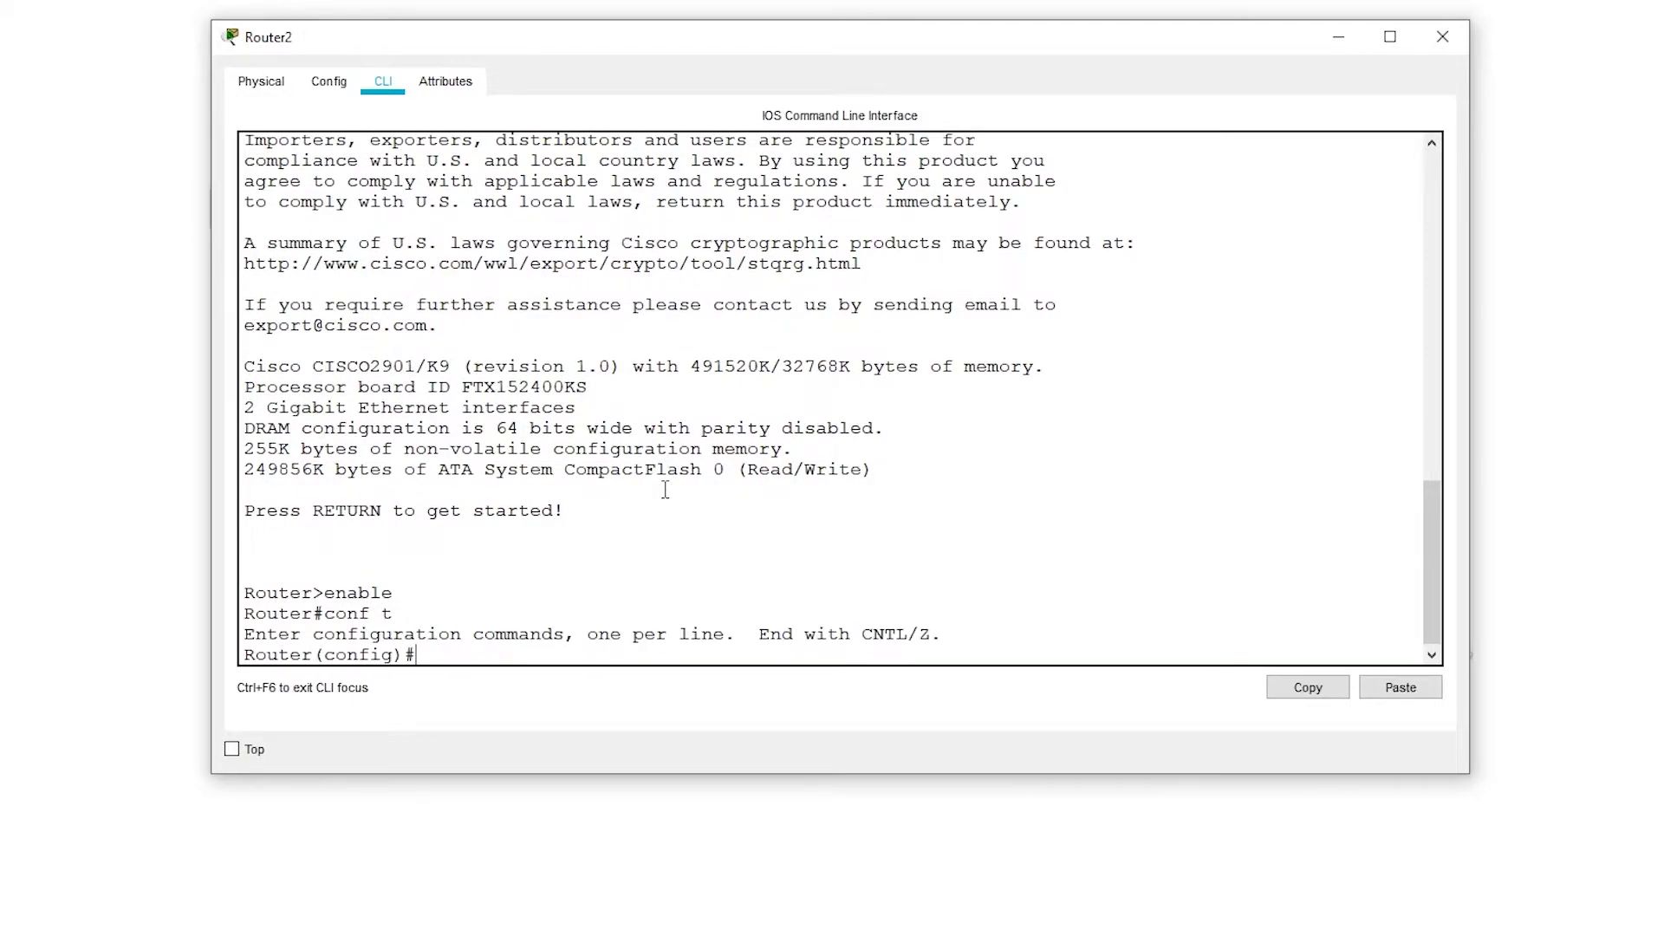
pyautogui.write('hostname Router2')
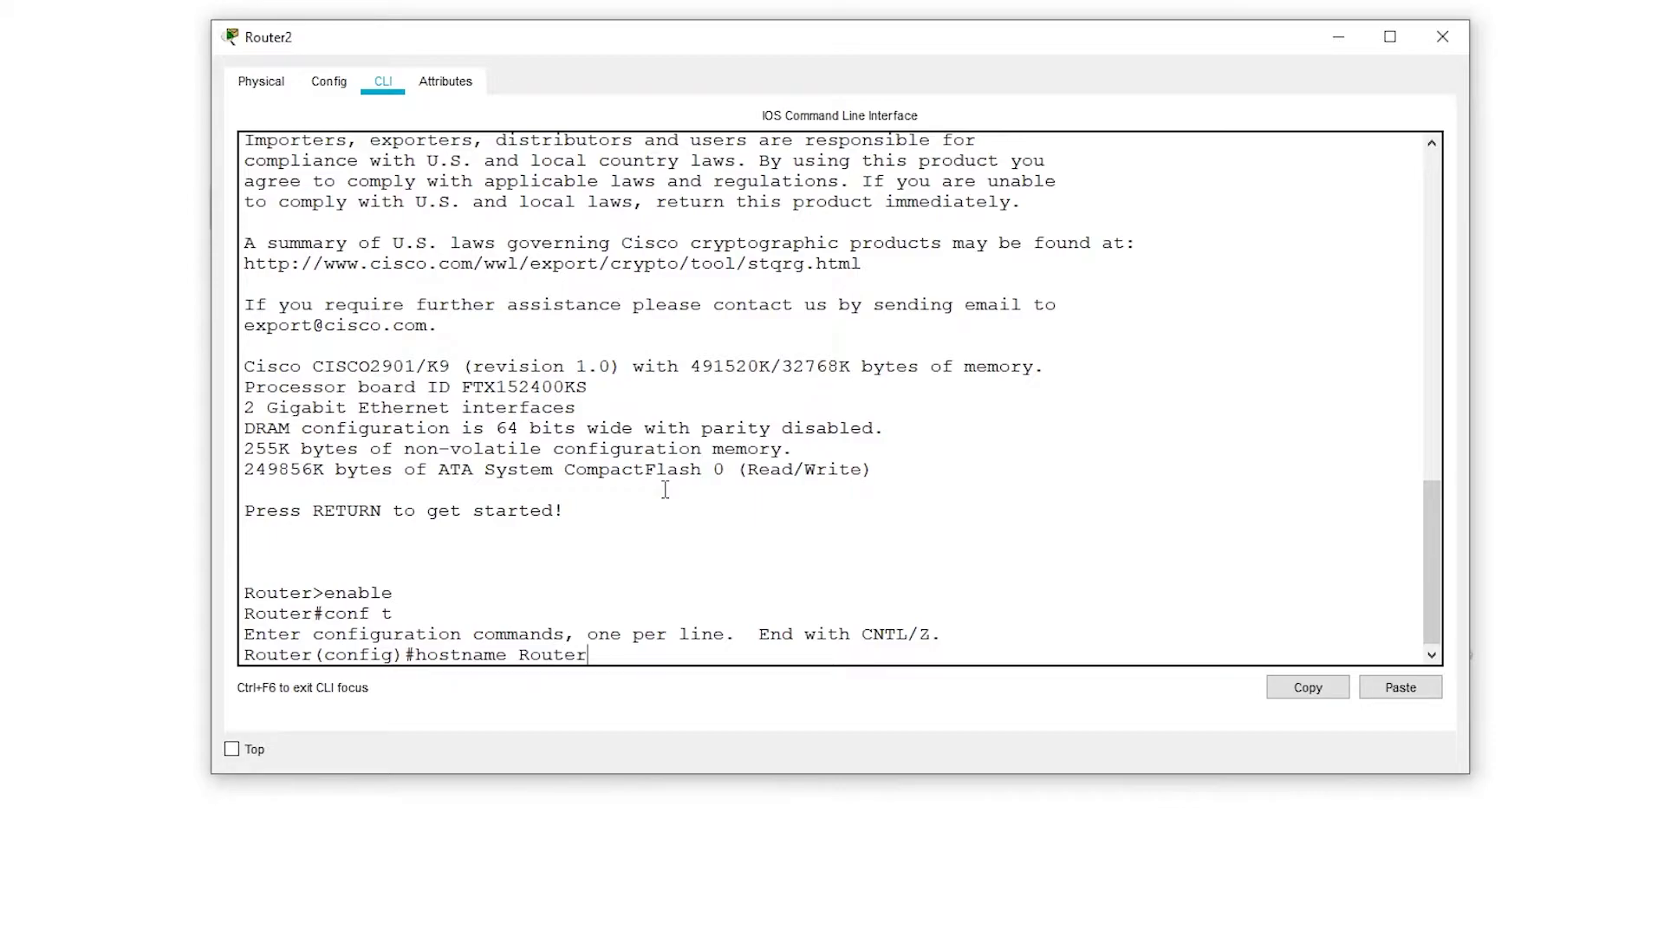
pyautogui.press('Return')
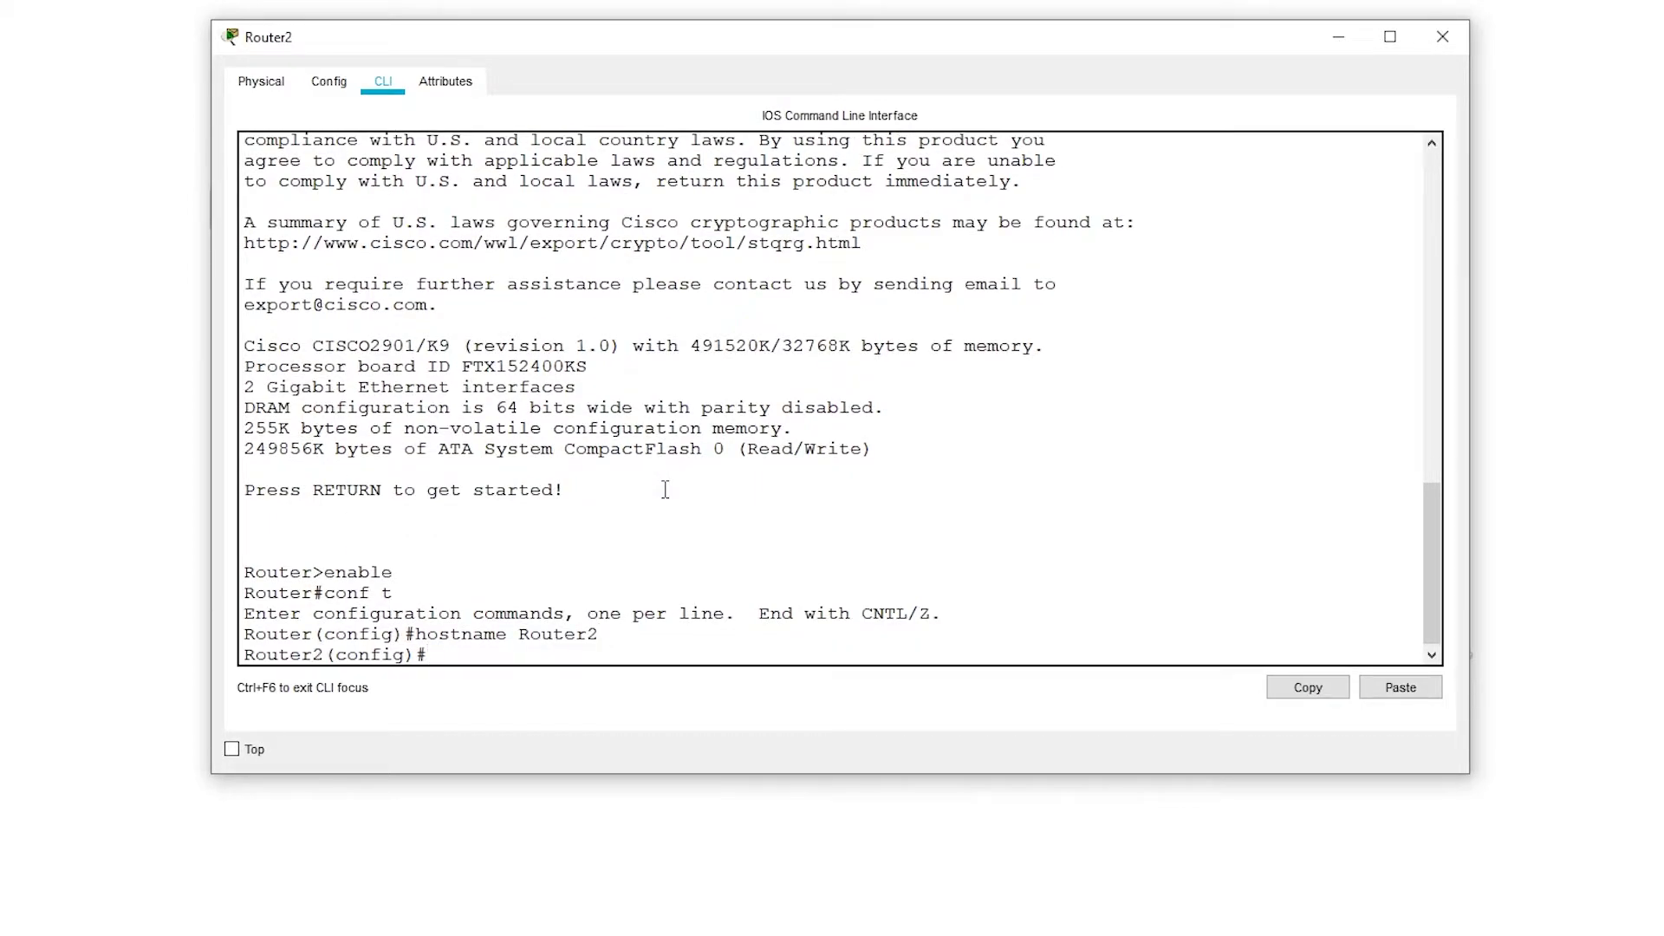
# Step: Assign 172.16.10.2 with mask 255.255.255.0 to Router2's gi0/0 interface and enable the interface
pyautogui.write('int gi0/0')
pyautogui.press('Return')
pyautogui.write('ip ')
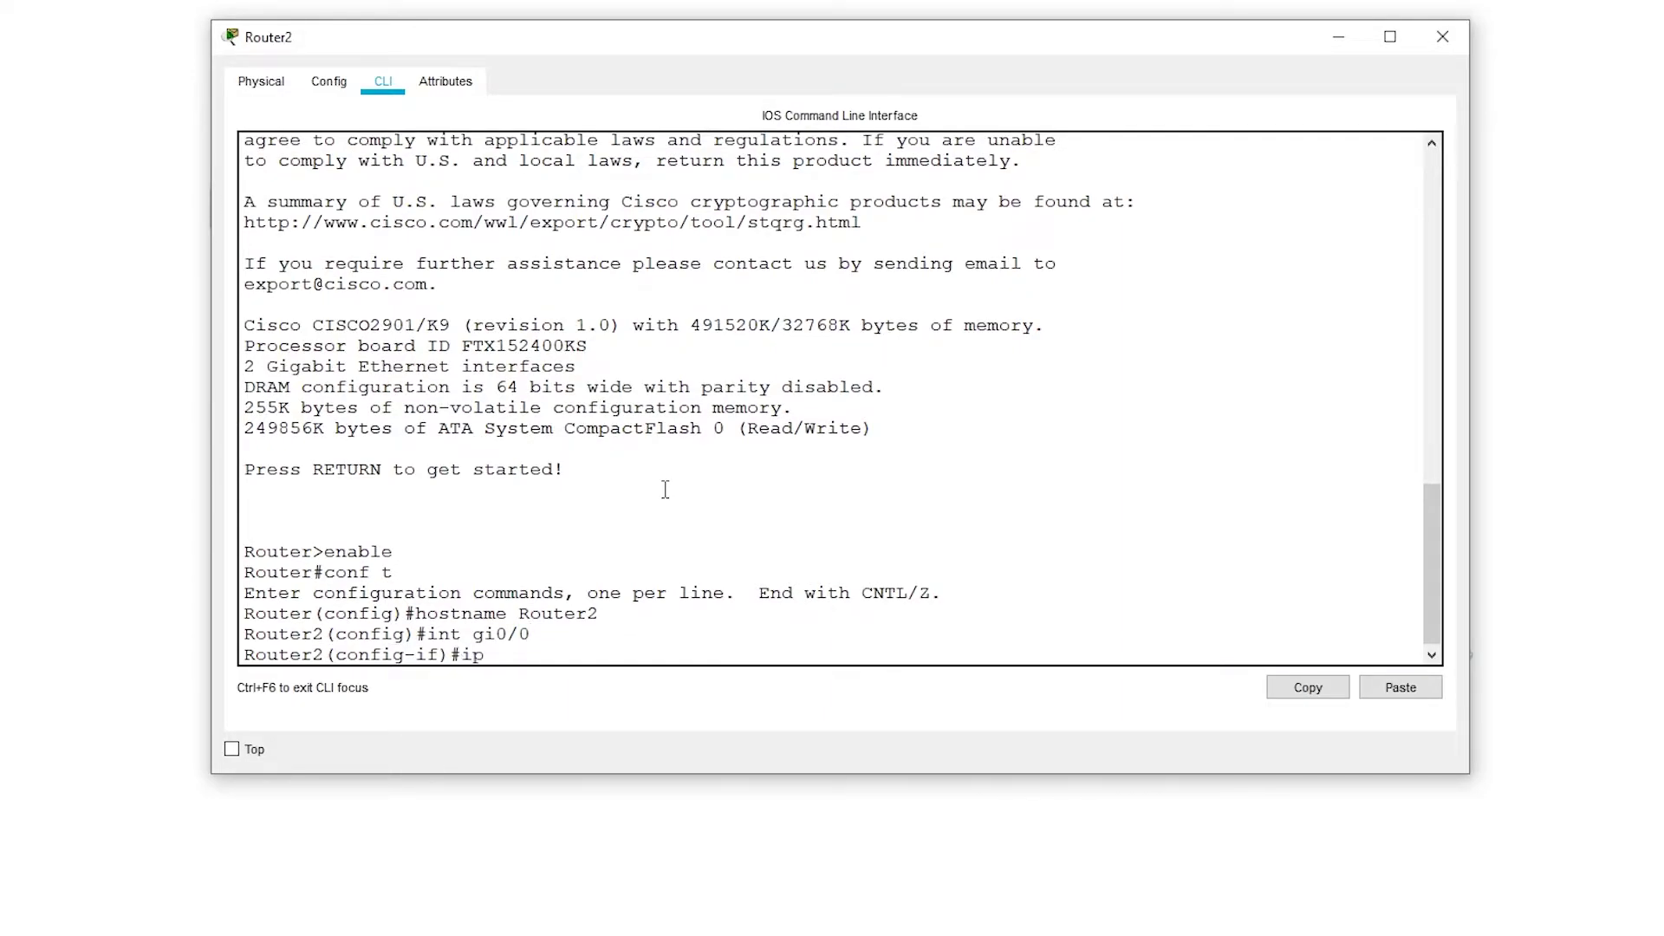
pyautogui.write('address 172.16.10.2 2')
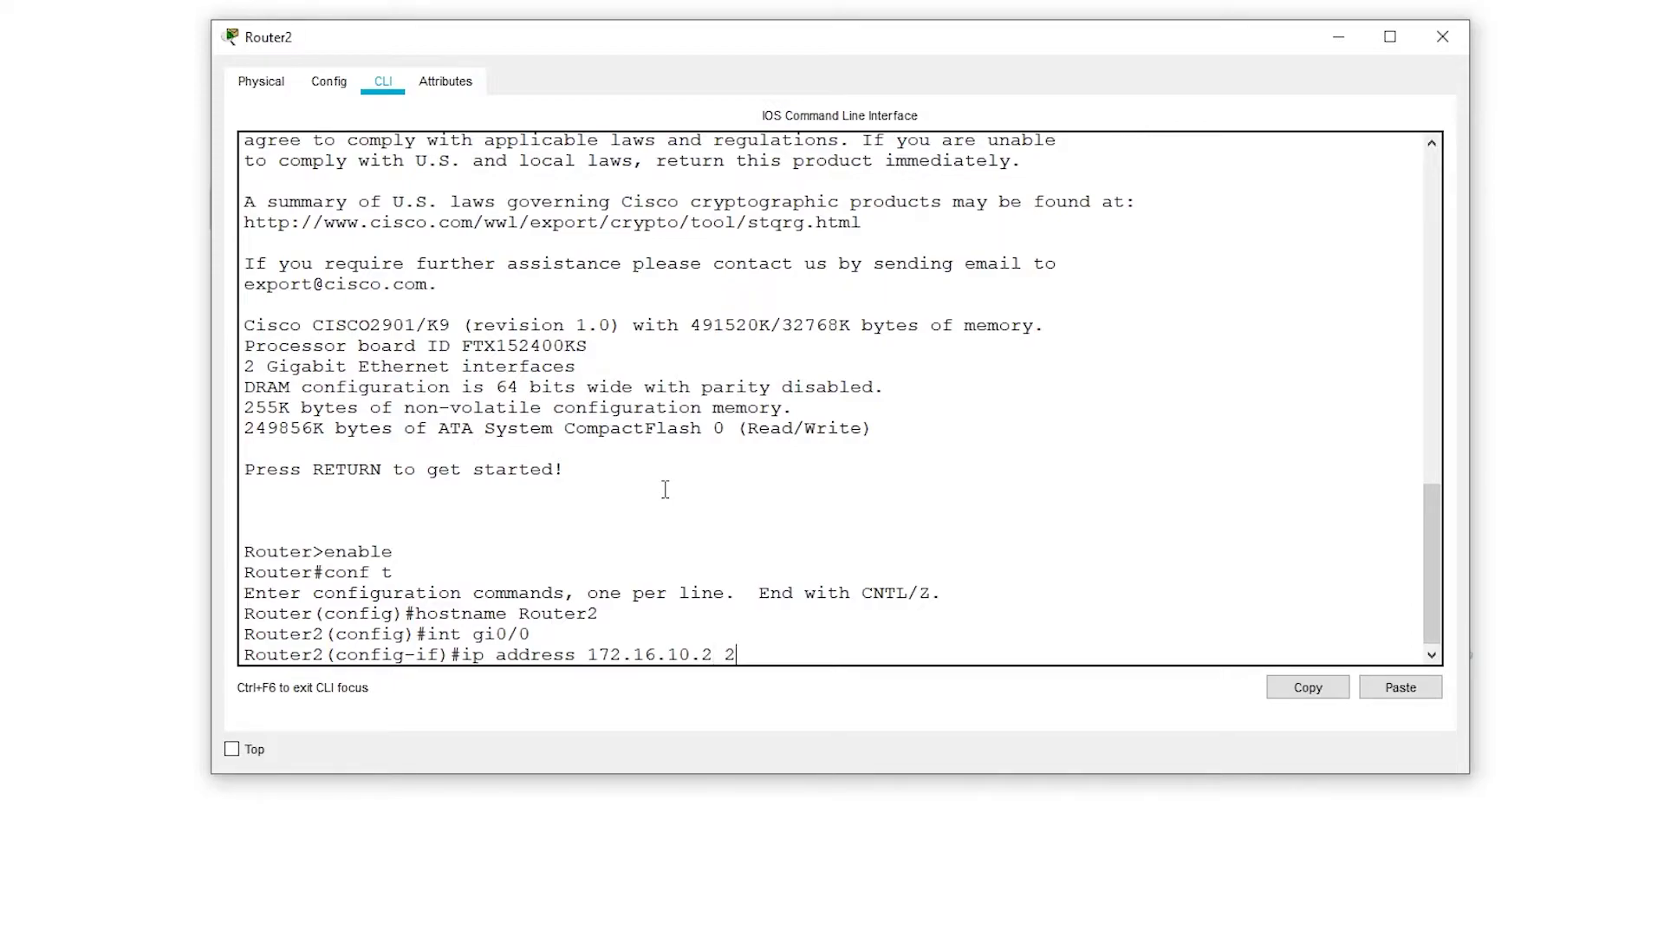
pyautogui.write('55.255.255.0')
pyautogui.press('Return')
pyautogui.write('no shut')
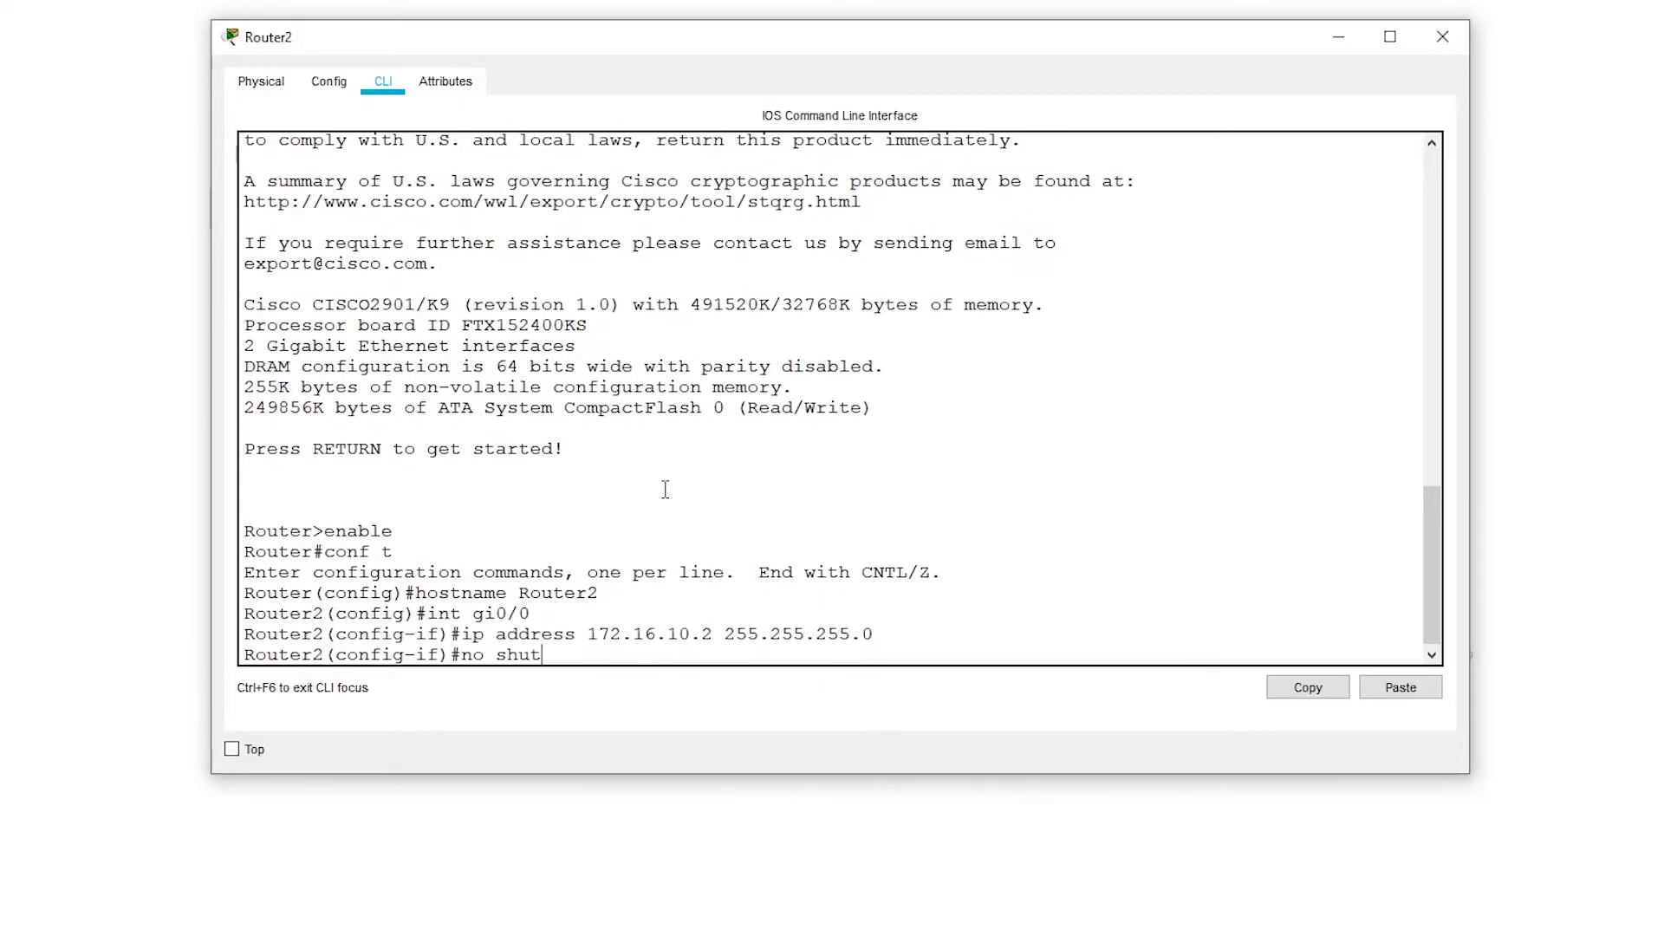
pyautogui.press('Return')
# Step: Assign 10.10.22.1 with mask 255.255.255.0 to Router2's gi0/1 interface and enable it with no shut
pyautogui.write('i')
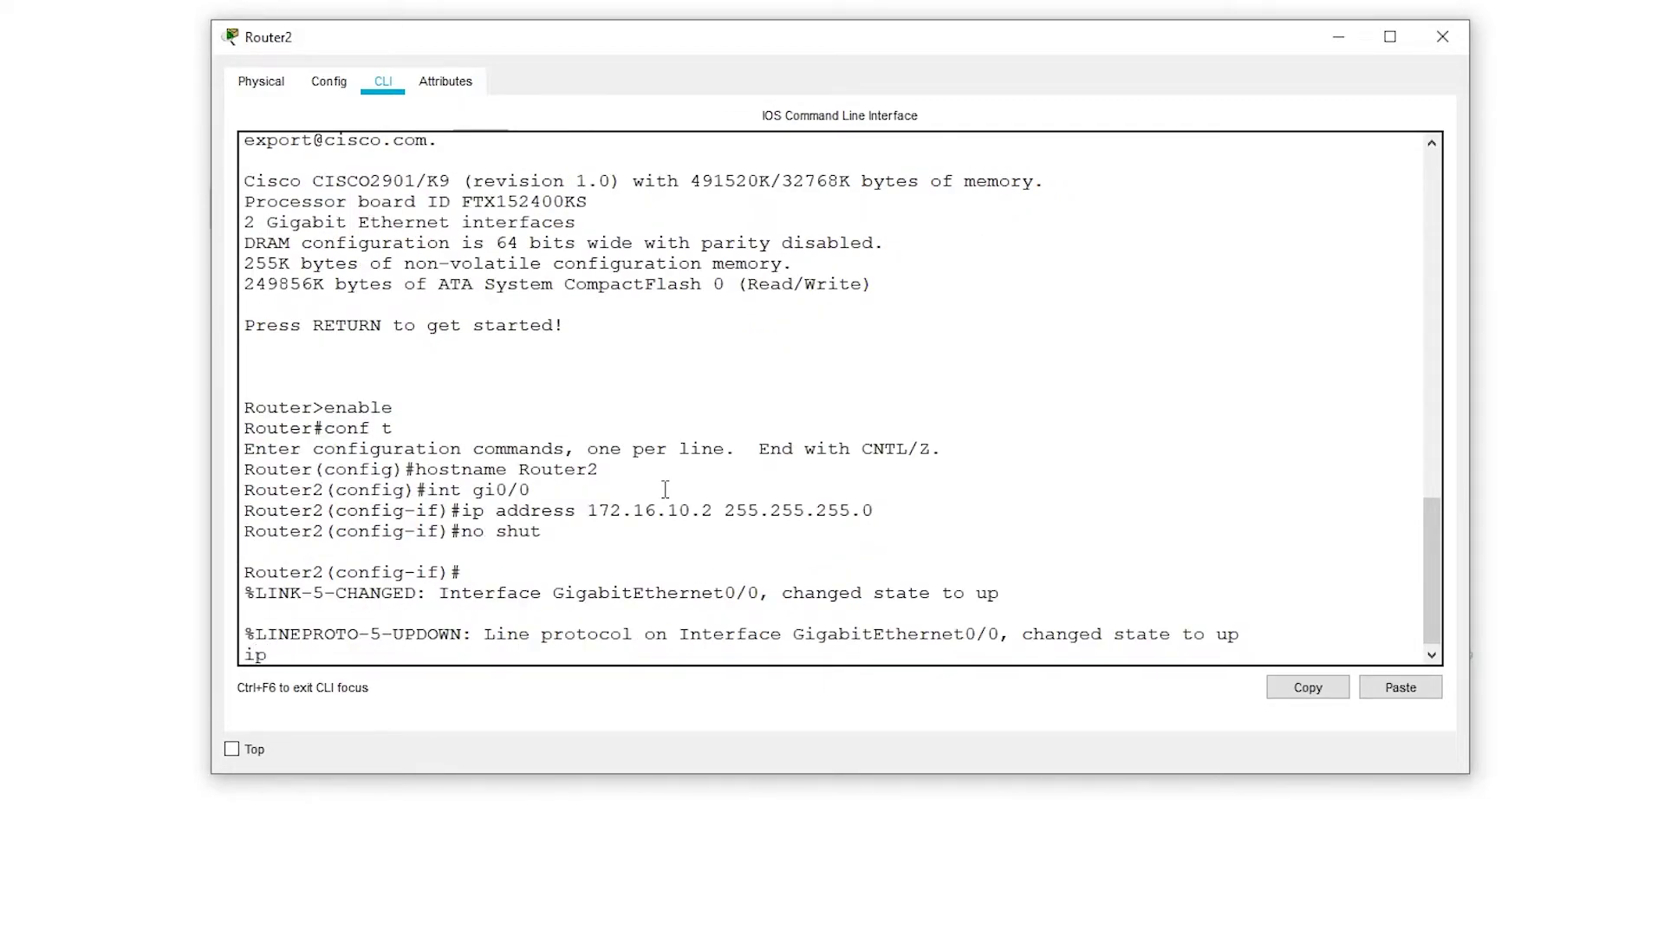
pyautogui.write('nt gi0/1')
pyautogui.press('Return')
pyautogui.write('ip')
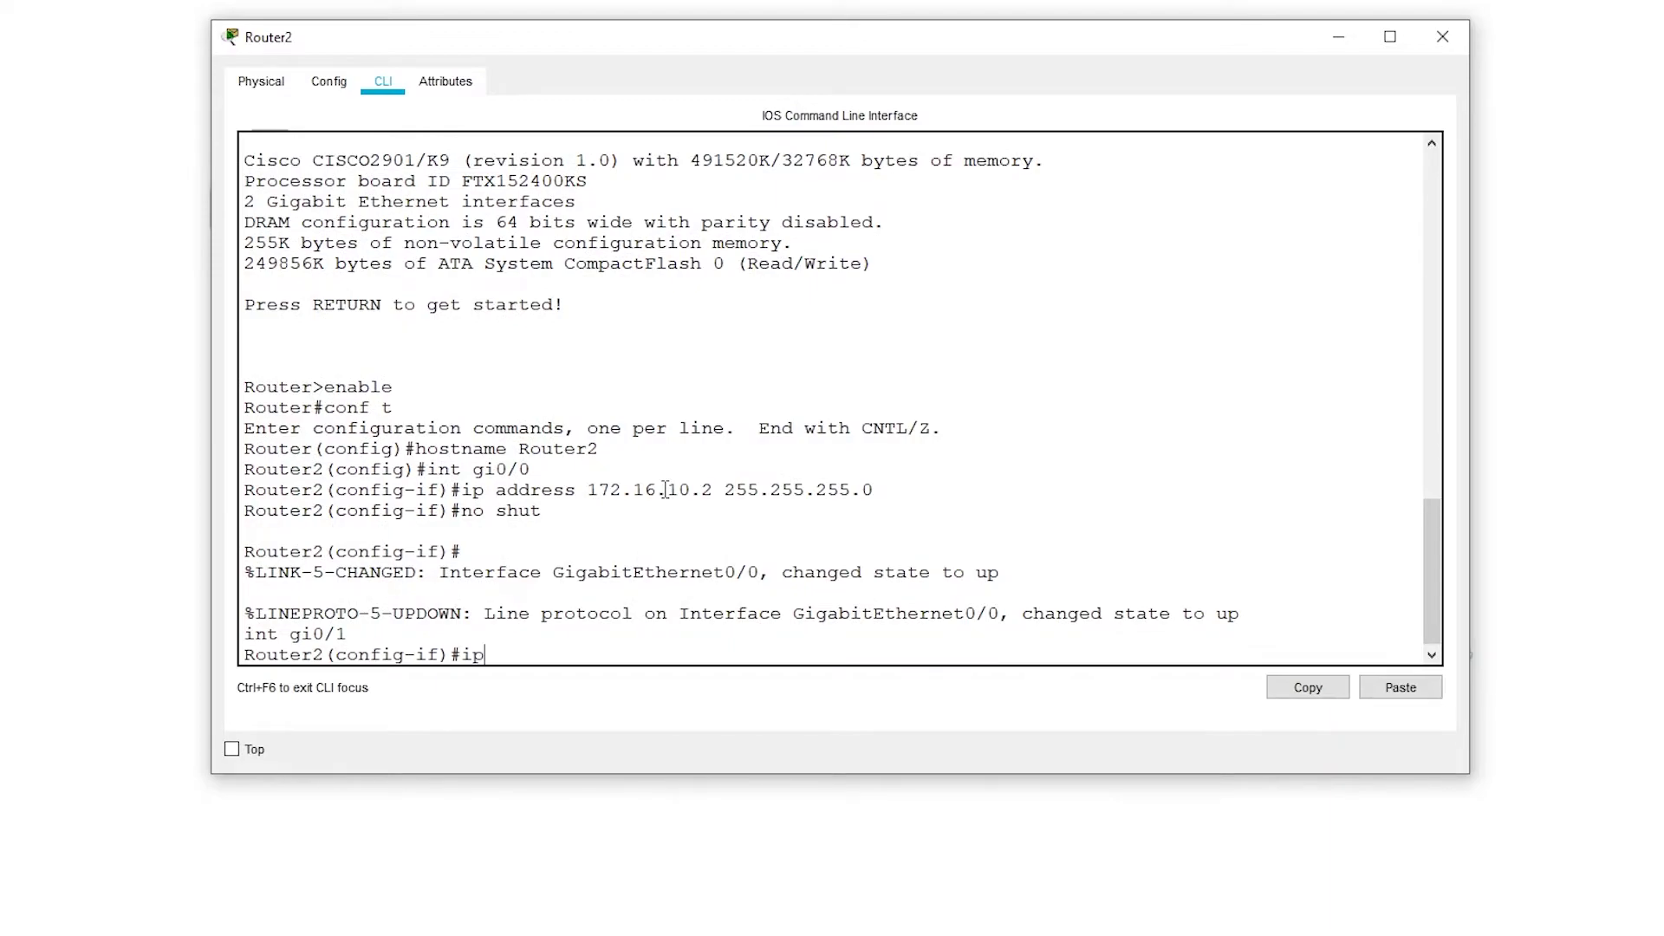
pyautogui.write(' address 10.10.22')
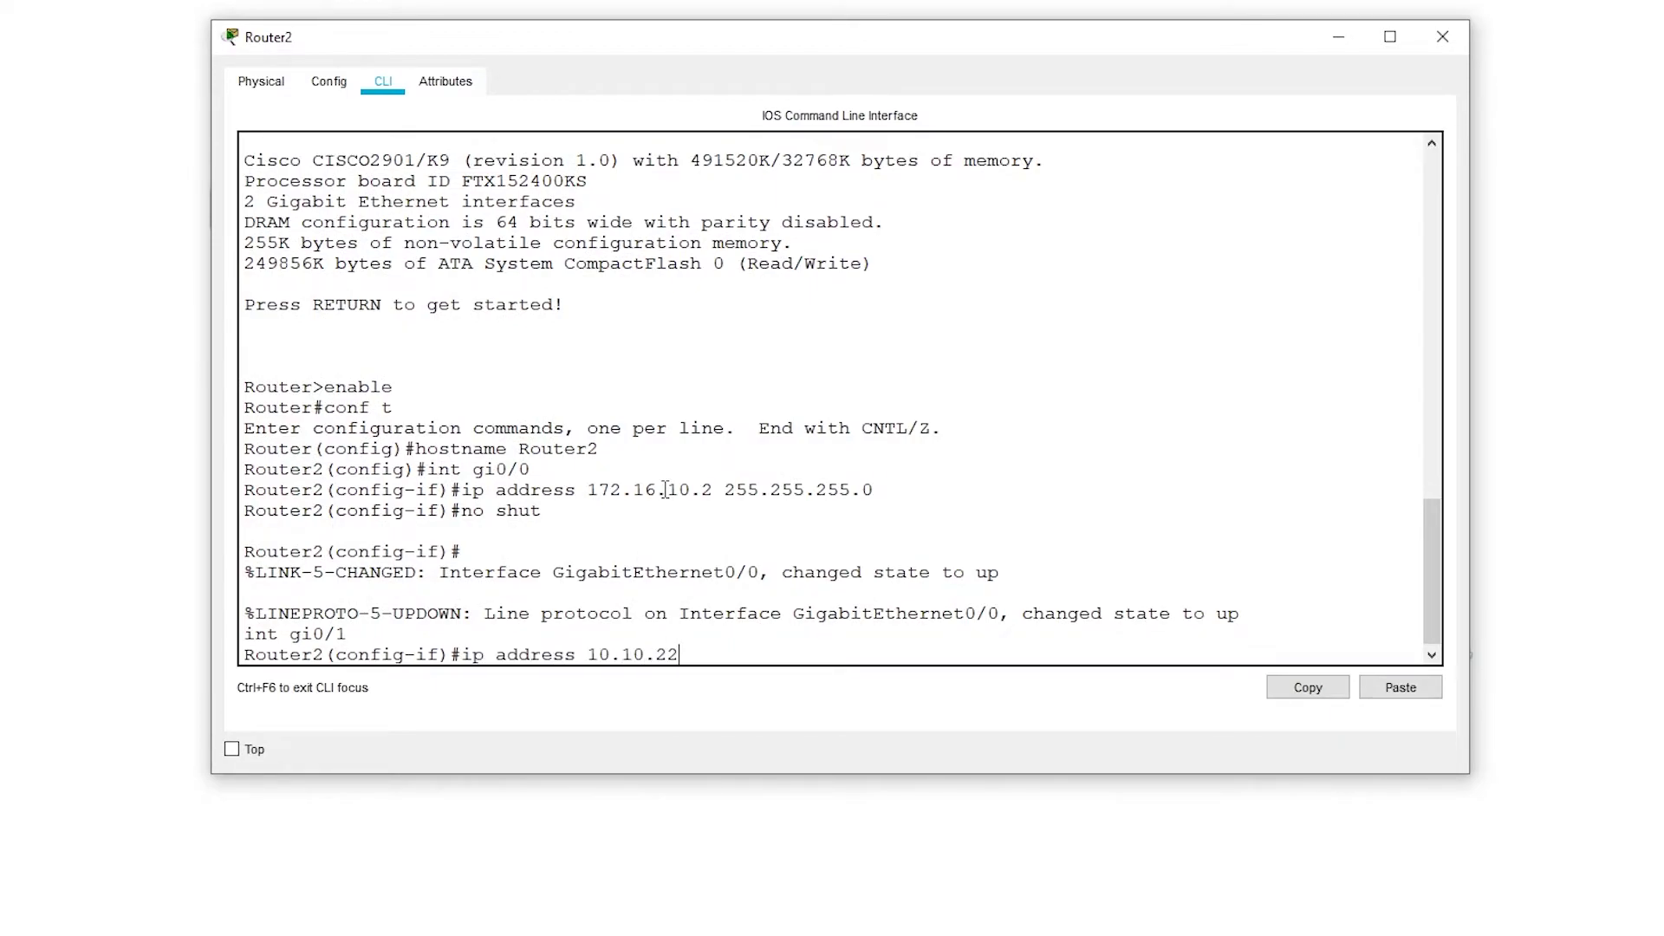
pyautogui.write('.1 255.255.255.0')
pyautogui.press('Return')
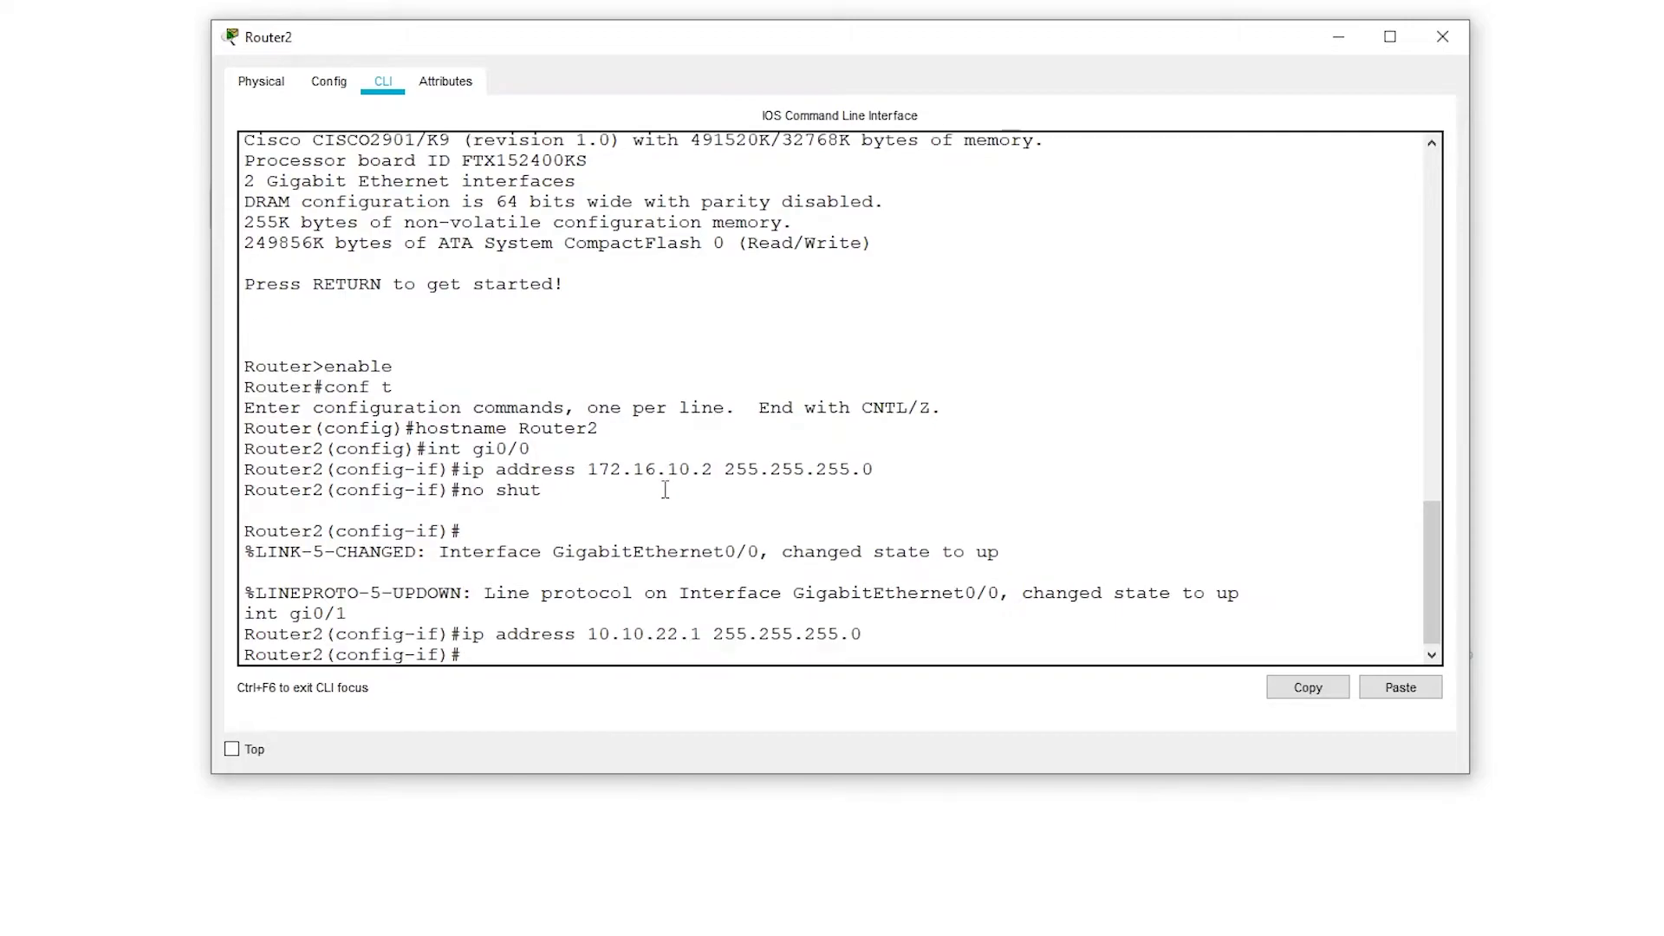
pyautogui.write('no hu')
pyautogui.press('BackSpace')
pyautogui.press('BackSpace')
pyautogui.write('shut')
pyautogui.press('Return')
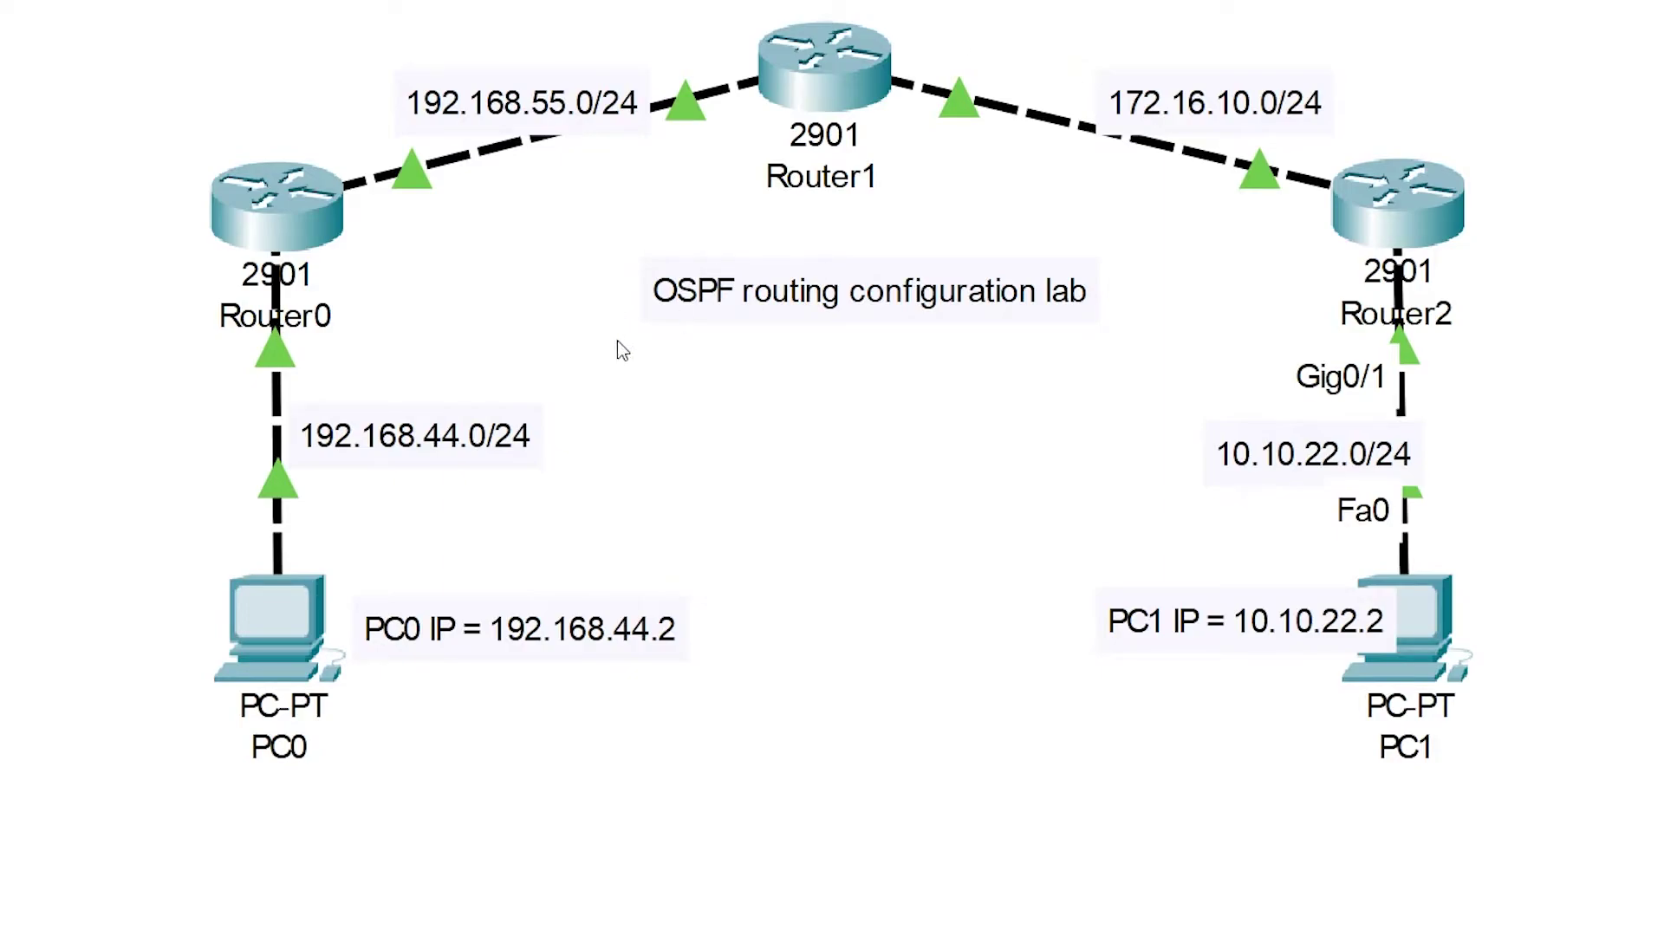
# Step: Open Router1's command line and exit interface and global configuration modes to privileged EXEC mode
pyautogui.click(849, 77)
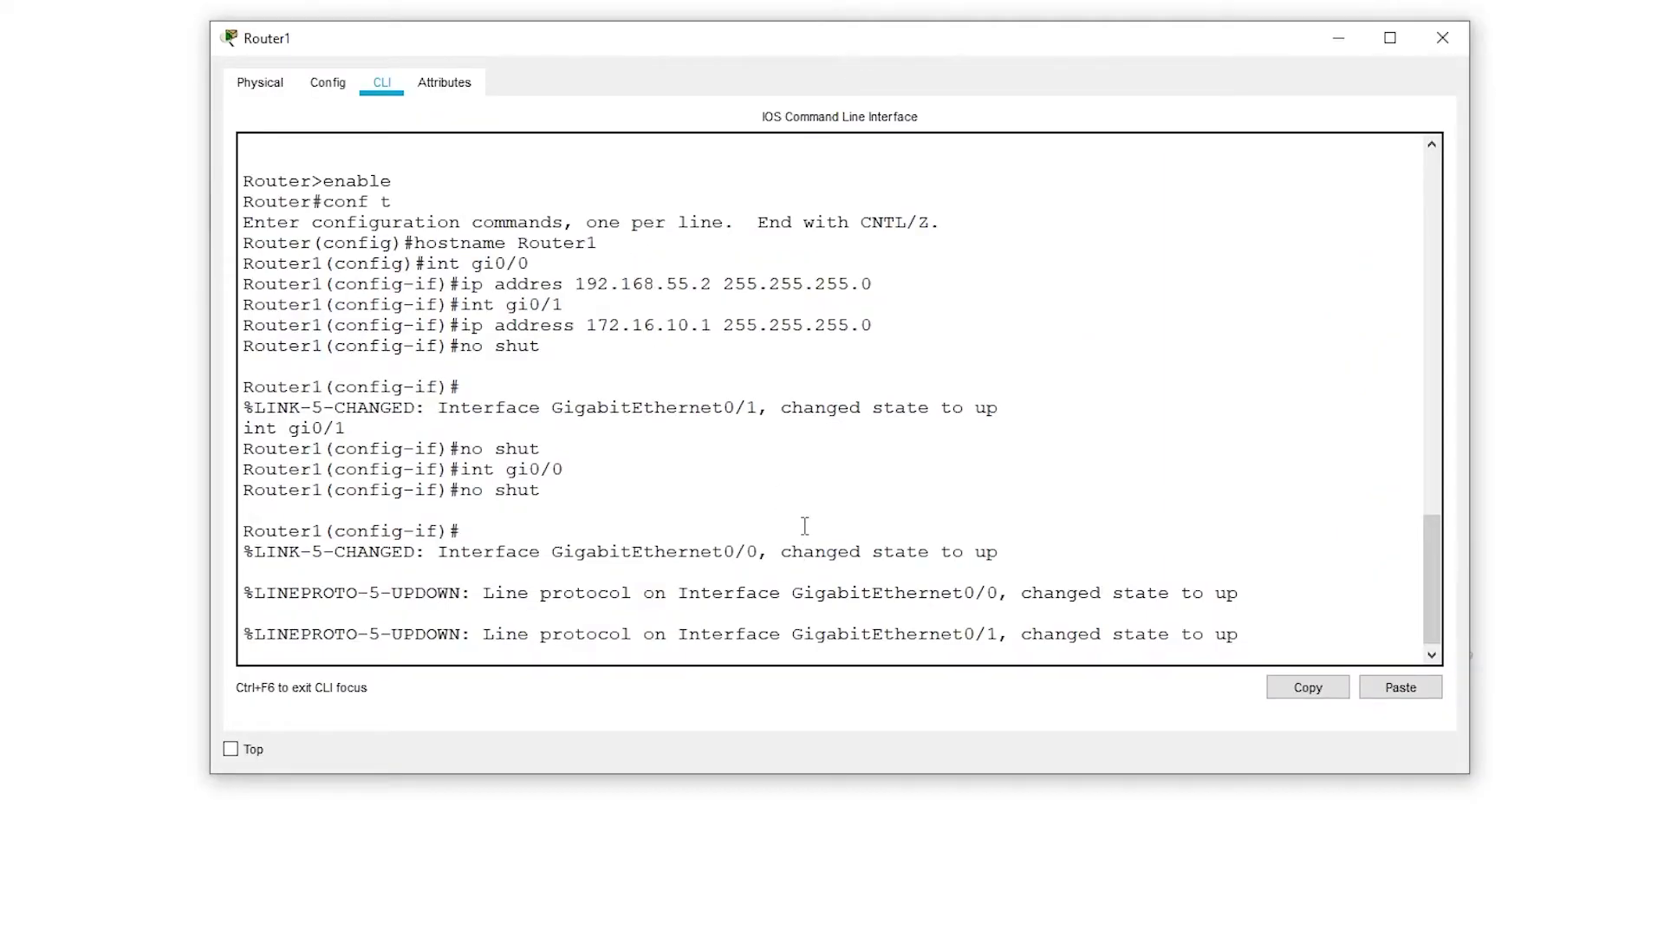
pyautogui.write('\\')
pyautogui.press('Return')
pyautogui.write('ex')
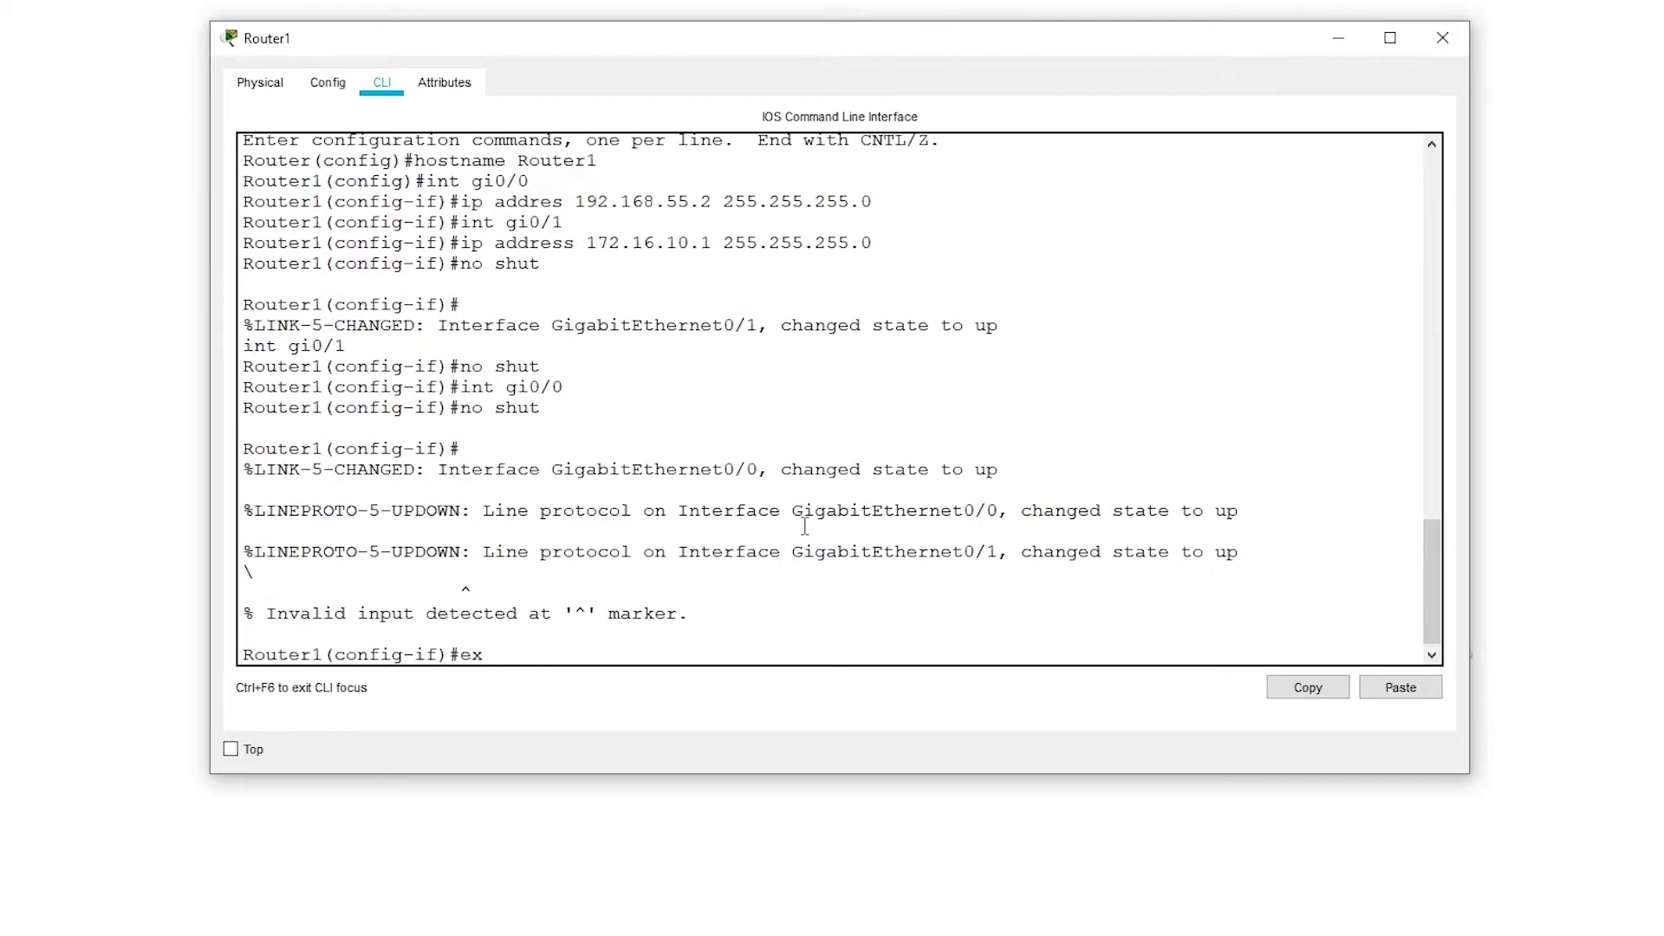
pyautogui.write('itg')
pyautogui.press('Return')
pyautogui.write('exit')
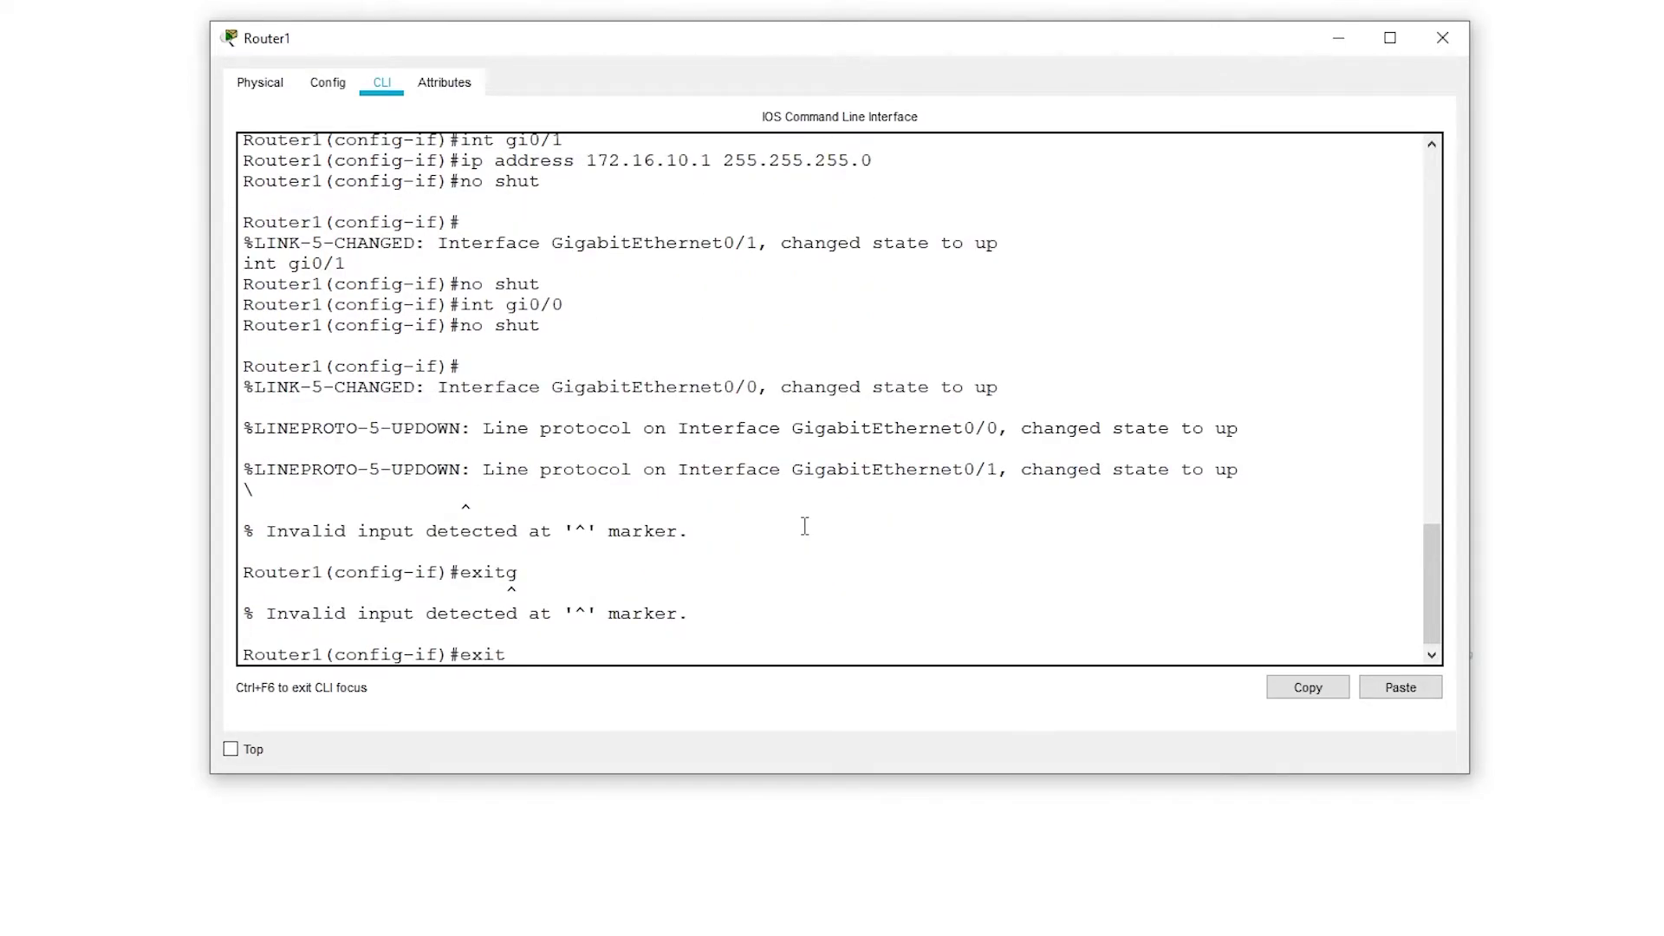
pyautogui.press('Return')
pyautogui.write('exit')
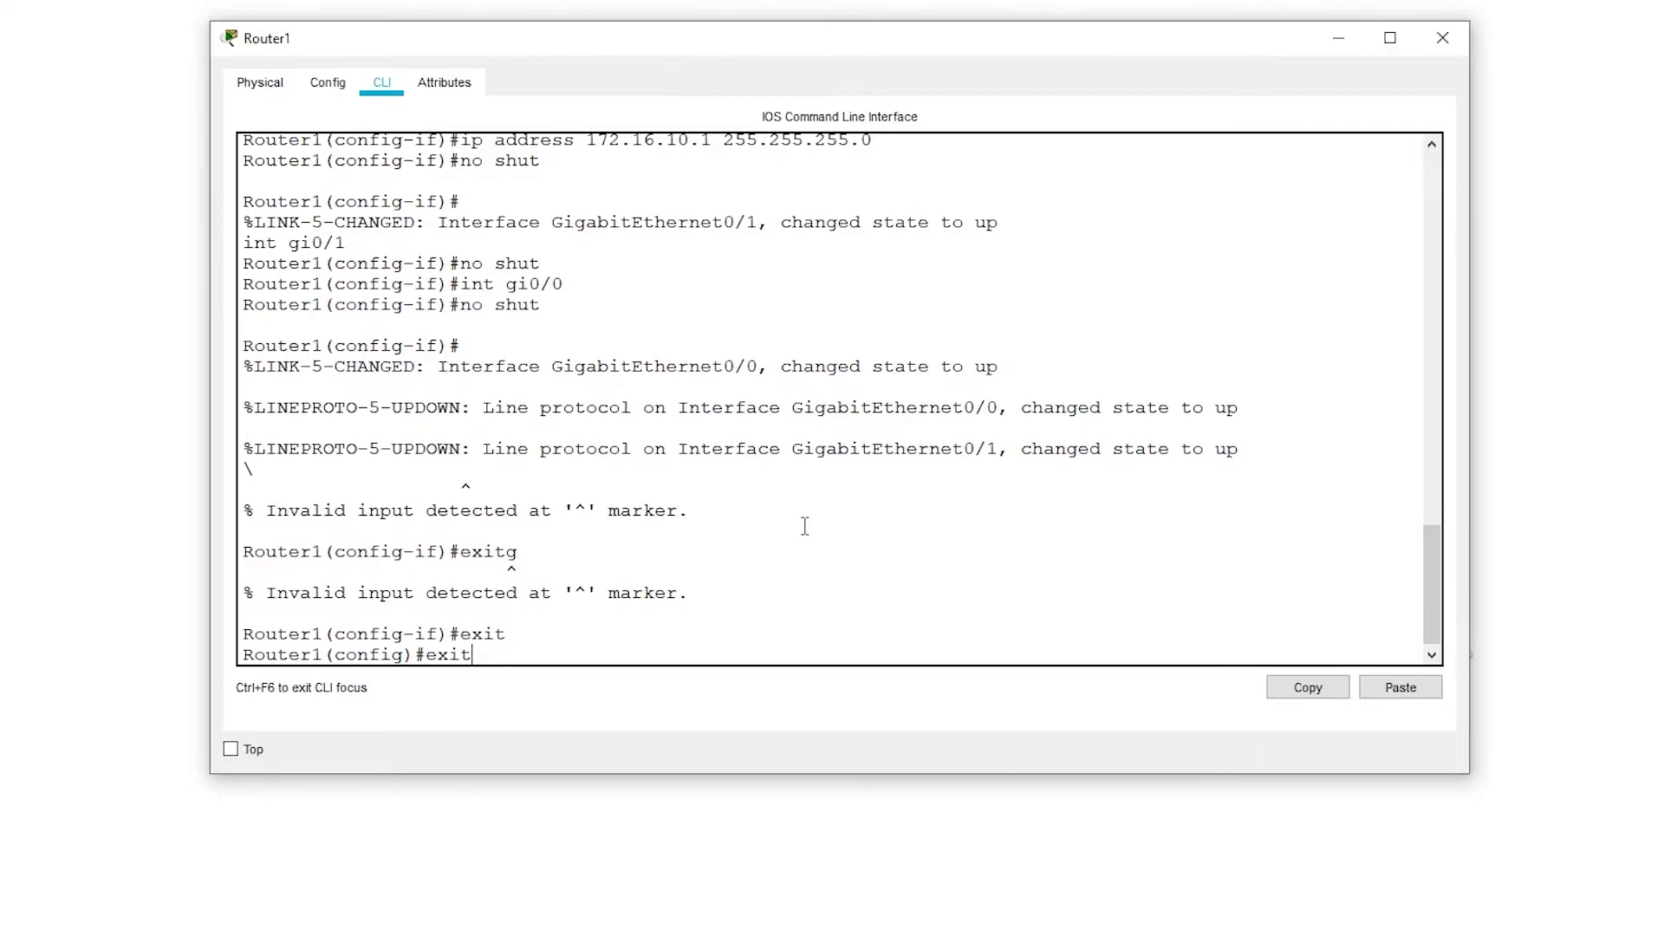
pyautogui.press('Return')
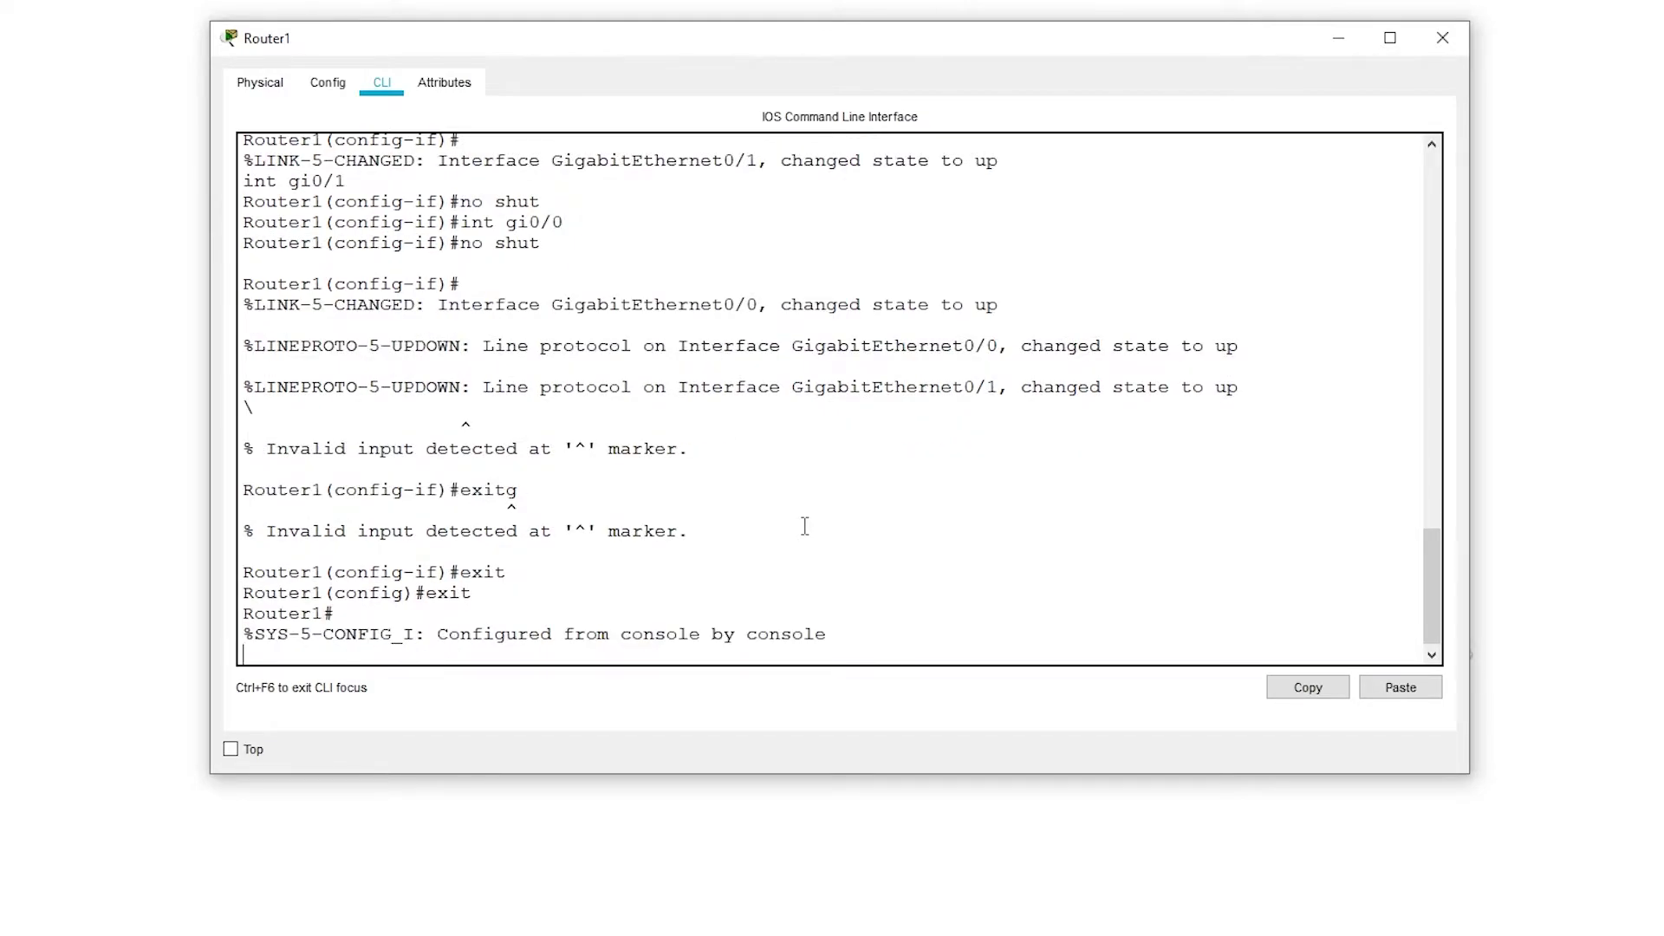
# Step: Show Router1's IP routing table and examine its directly connected networks
pyautogui.write('show ip route')
pyautogui.press('Return')
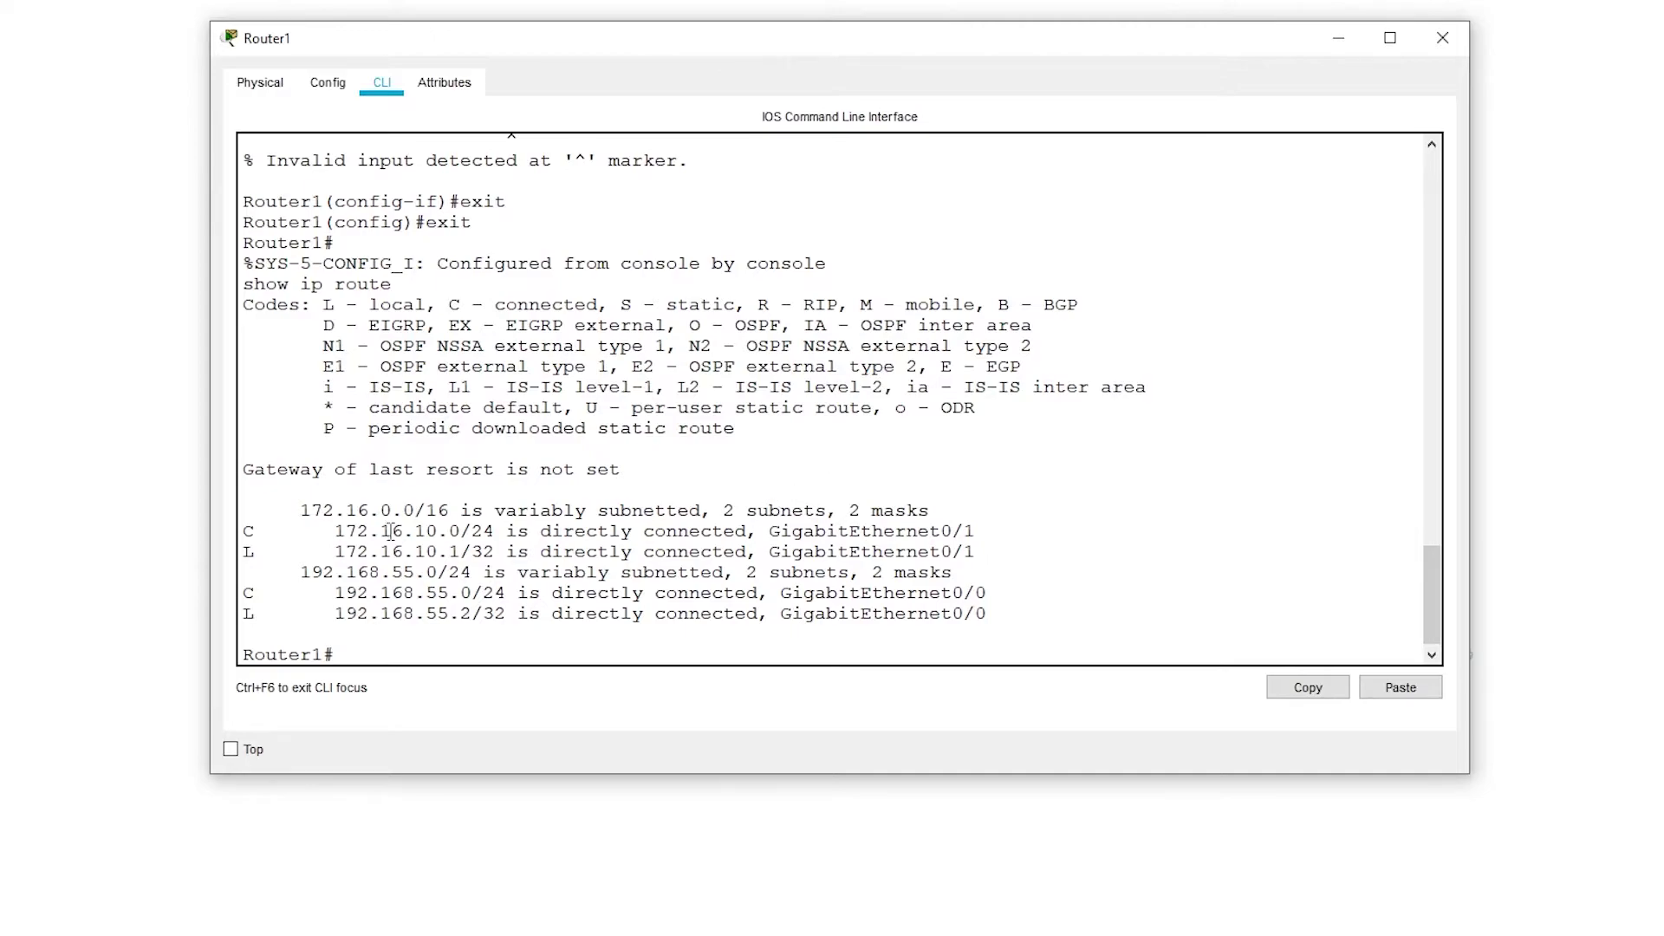
pyautogui.moveTo(334, 530); pyautogui.dragTo(519, 530)
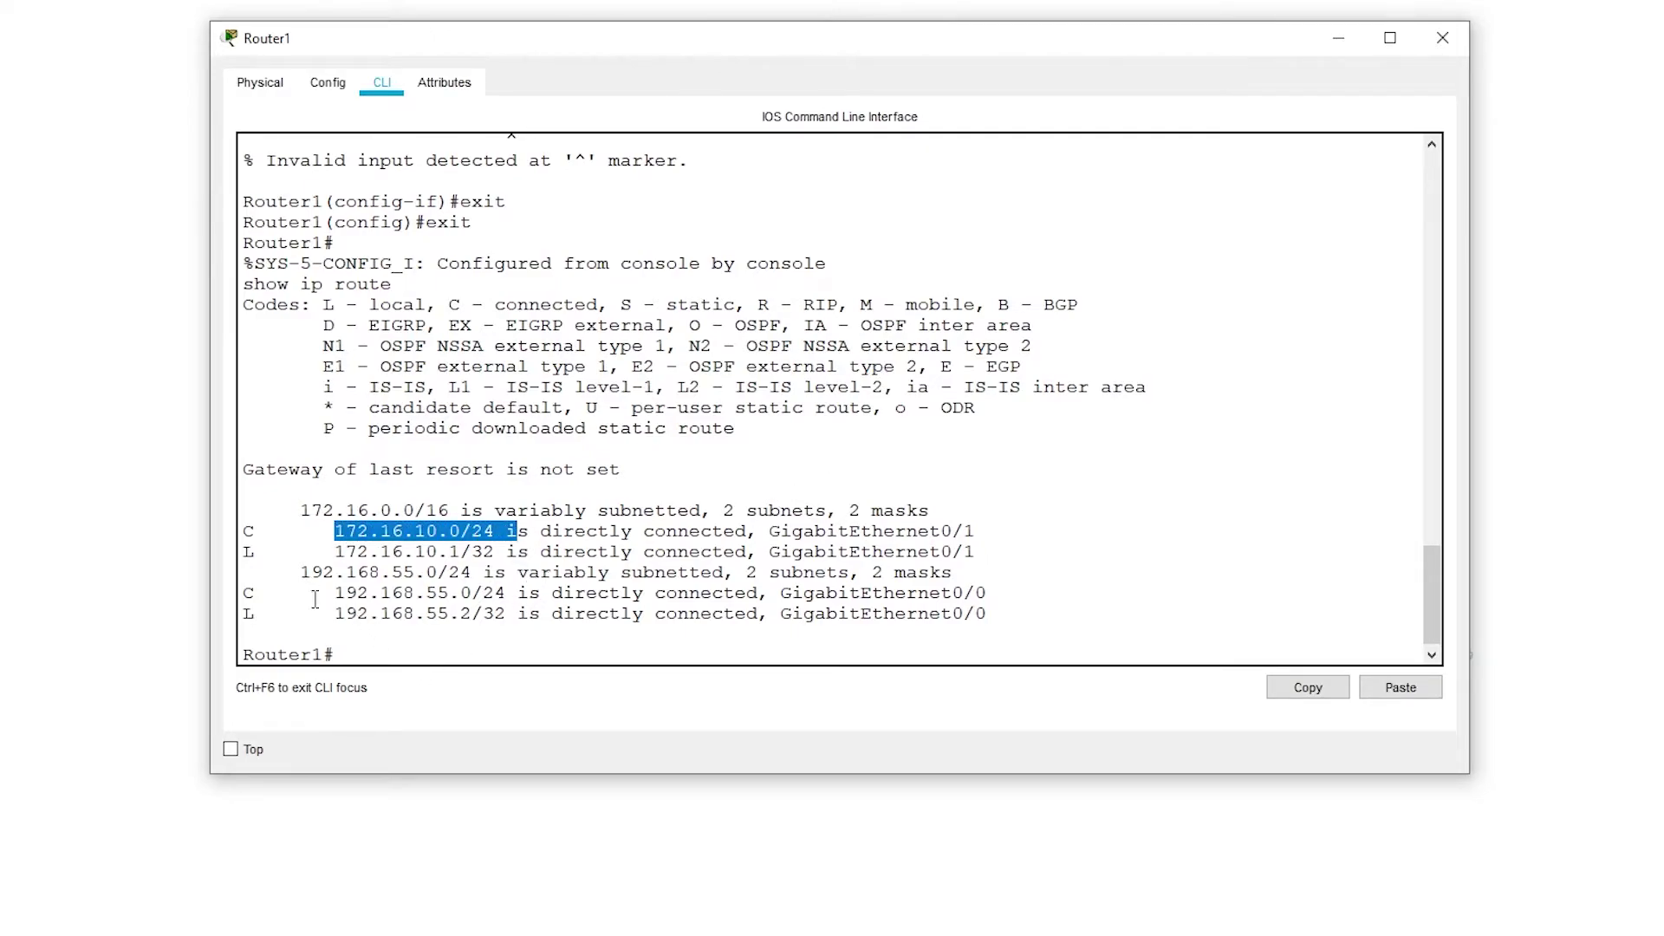
pyautogui.moveTo(334, 597); pyautogui.dragTo(516, 605)
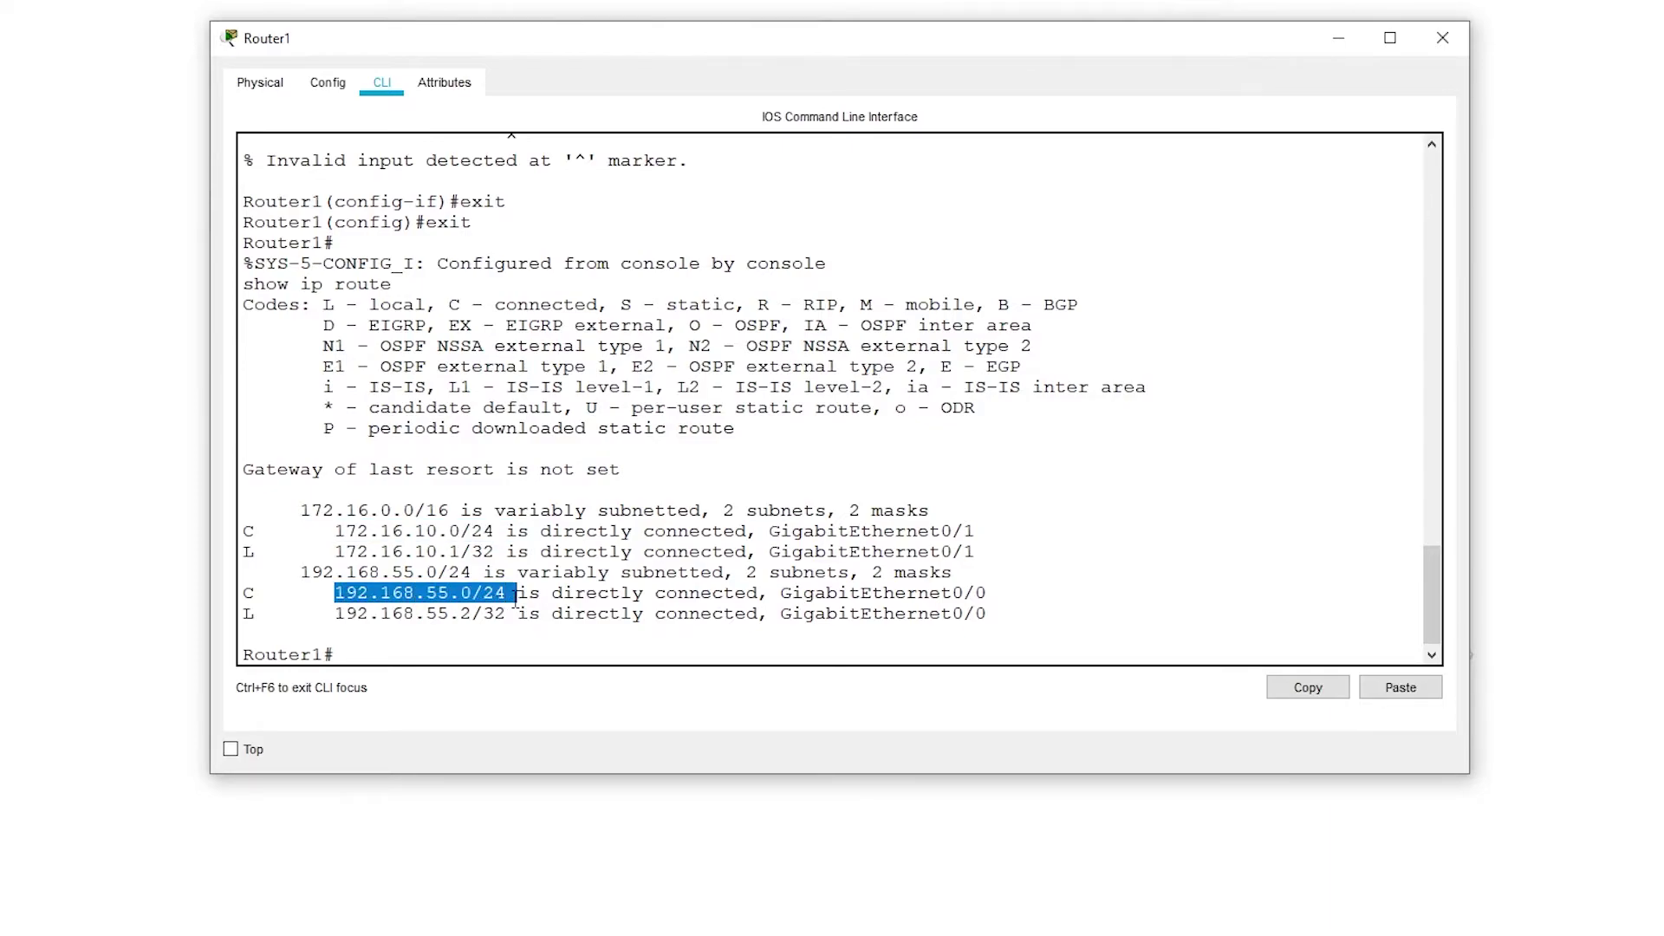
# Step: Ping 192.168.55.1 from Router1 and check the echo results
pyautogui.click(507, 655)
pyautogui.write('ping ')
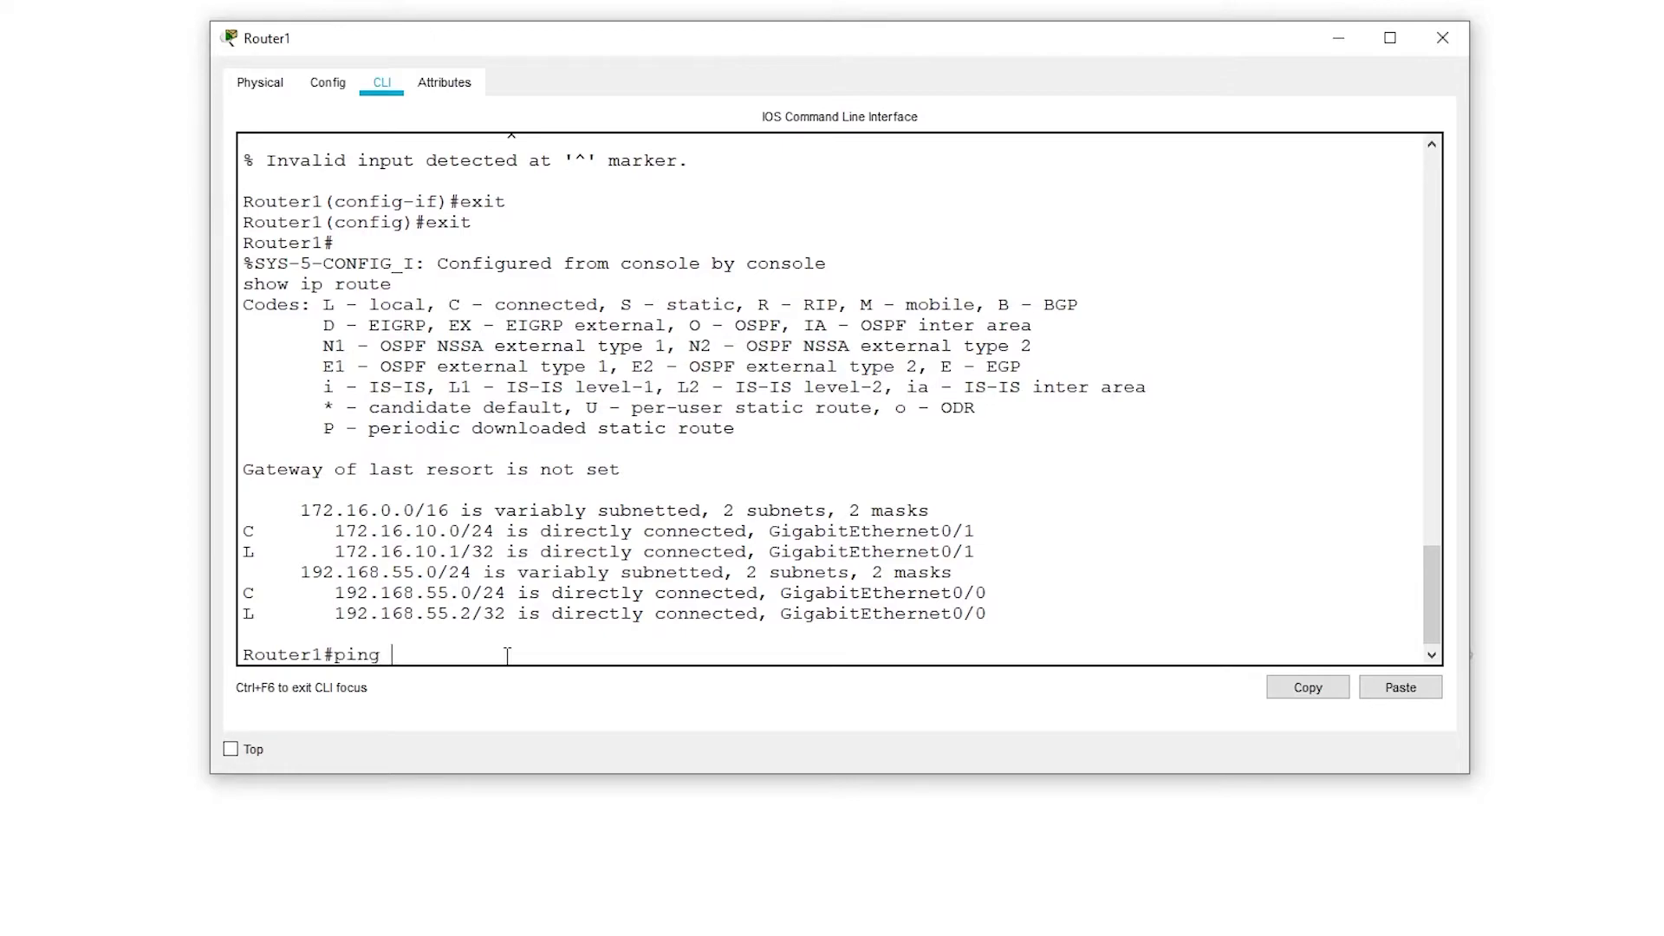
pyautogui.write('192.168.55.1')
pyautogui.press('Return')
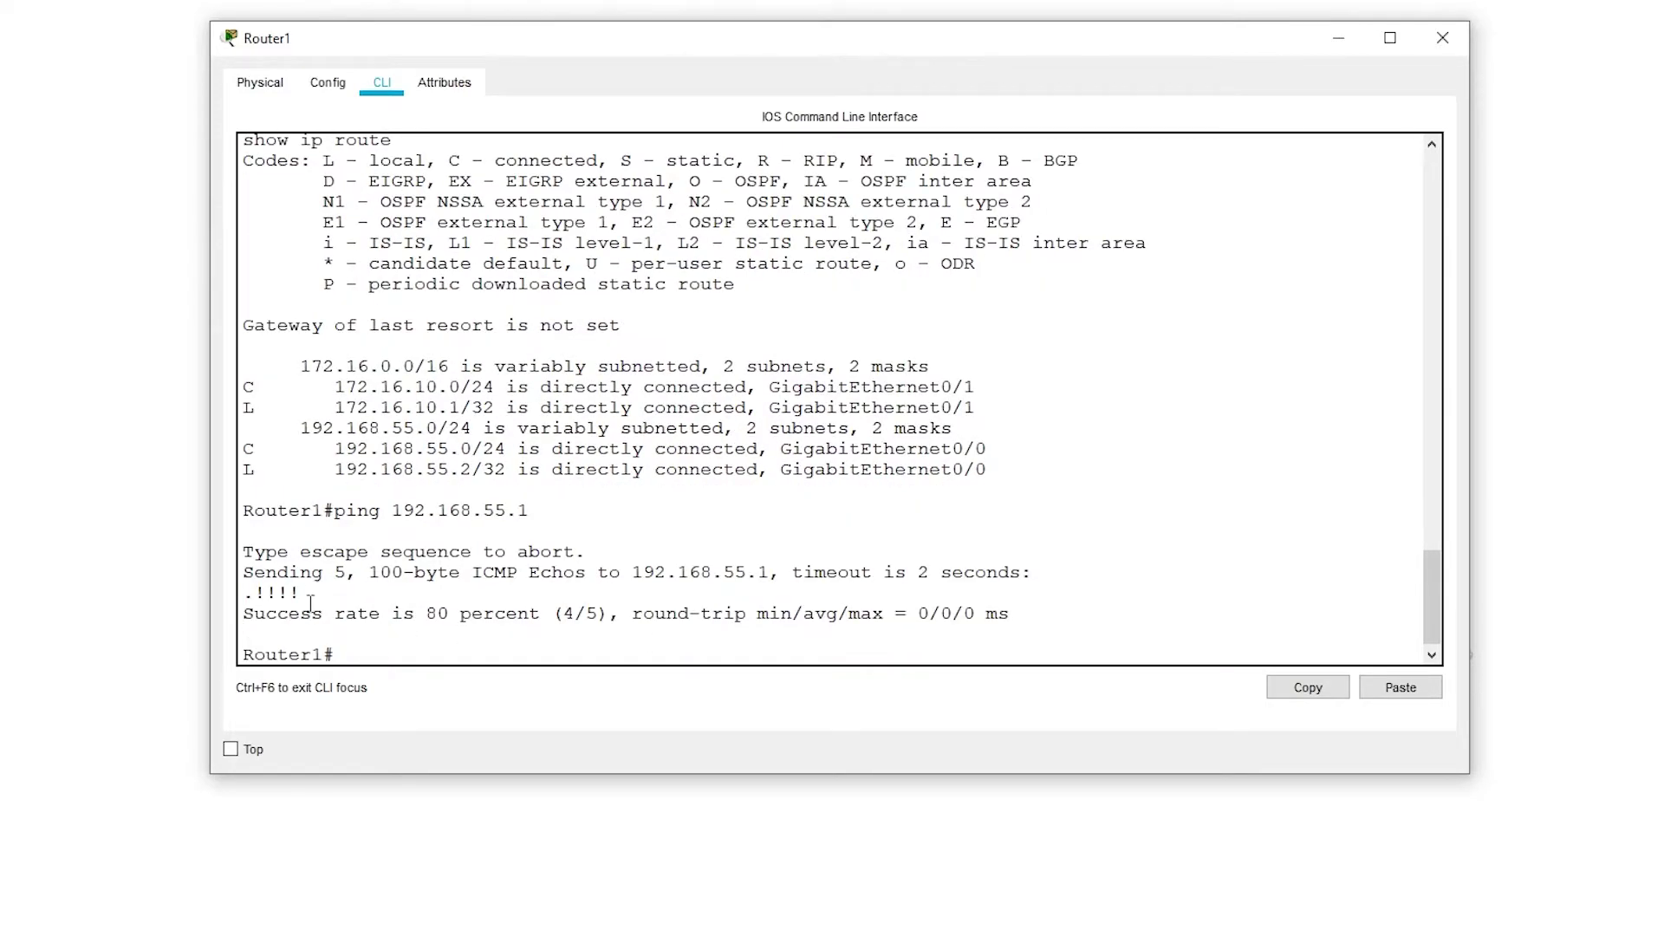
pyautogui.moveTo(244, 593)
pyautogui.mouseDown()
pyautogui.moveTo(307, 596)
pyautogui.moveTo(245, 595)
pyautogui.mouseUp()
# Step: Ping Router2's address 172.16.10.2 from Router1
pyautogui.click(403, 617)
pyautogui.press('Down')
pyautogui.write('ping 172.16.10.2')
pyautogui.press('Return')
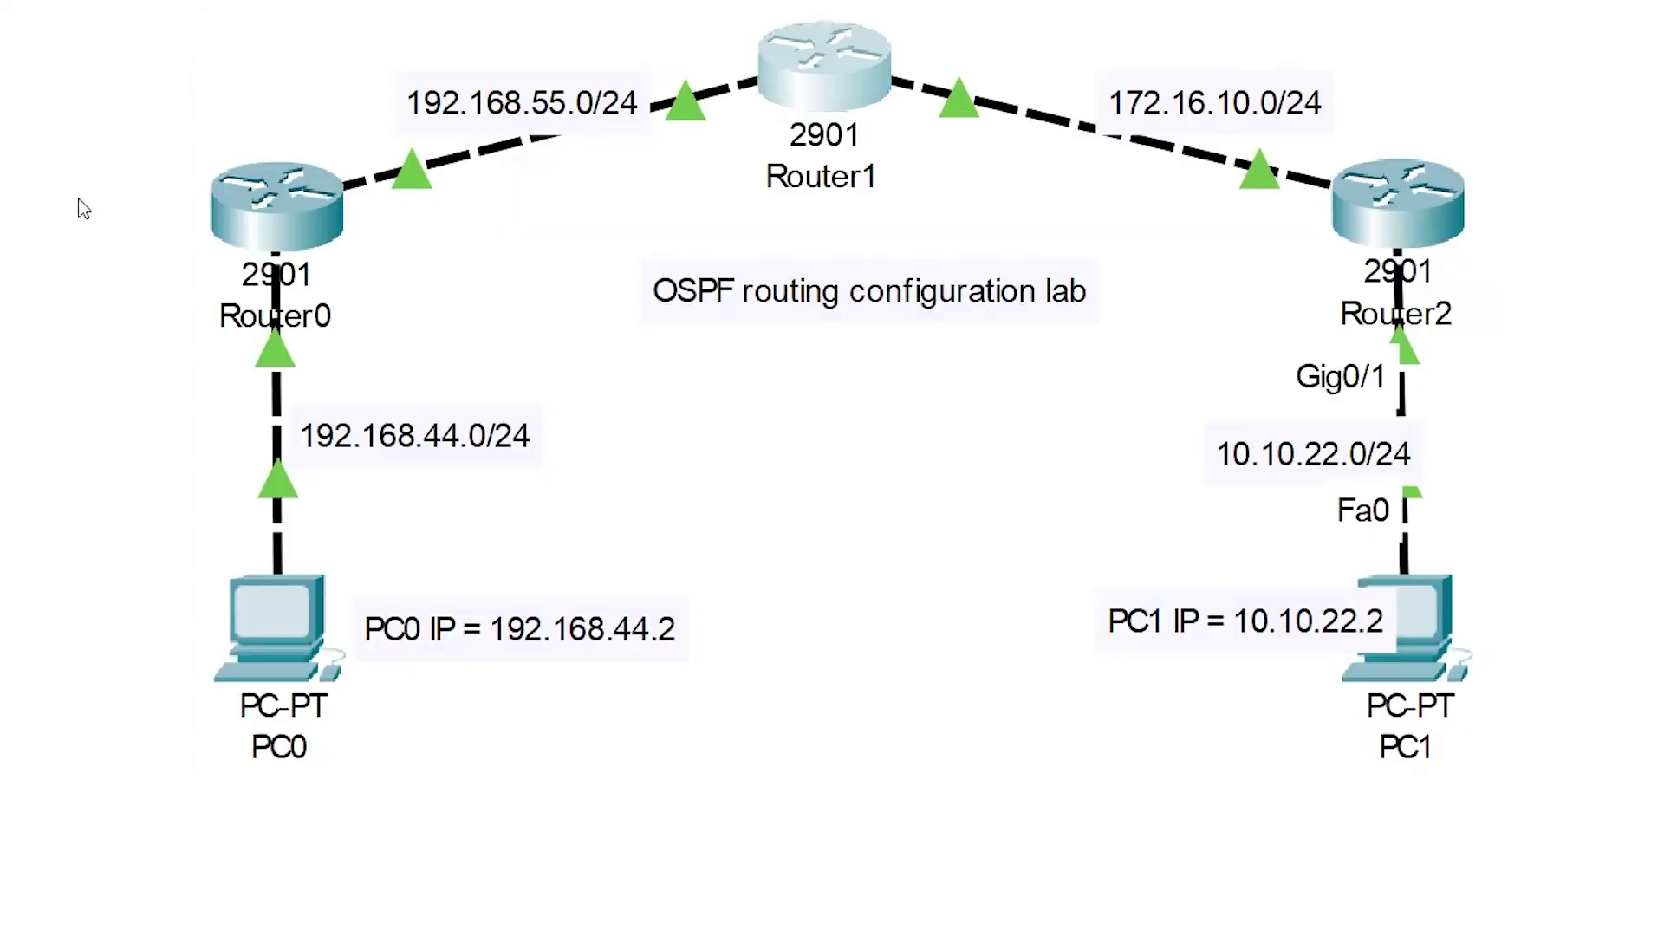
# Step: Open Router0's command line and exit its configuration modes to privileged EXEC mode
pyautogui.click(128, 256)
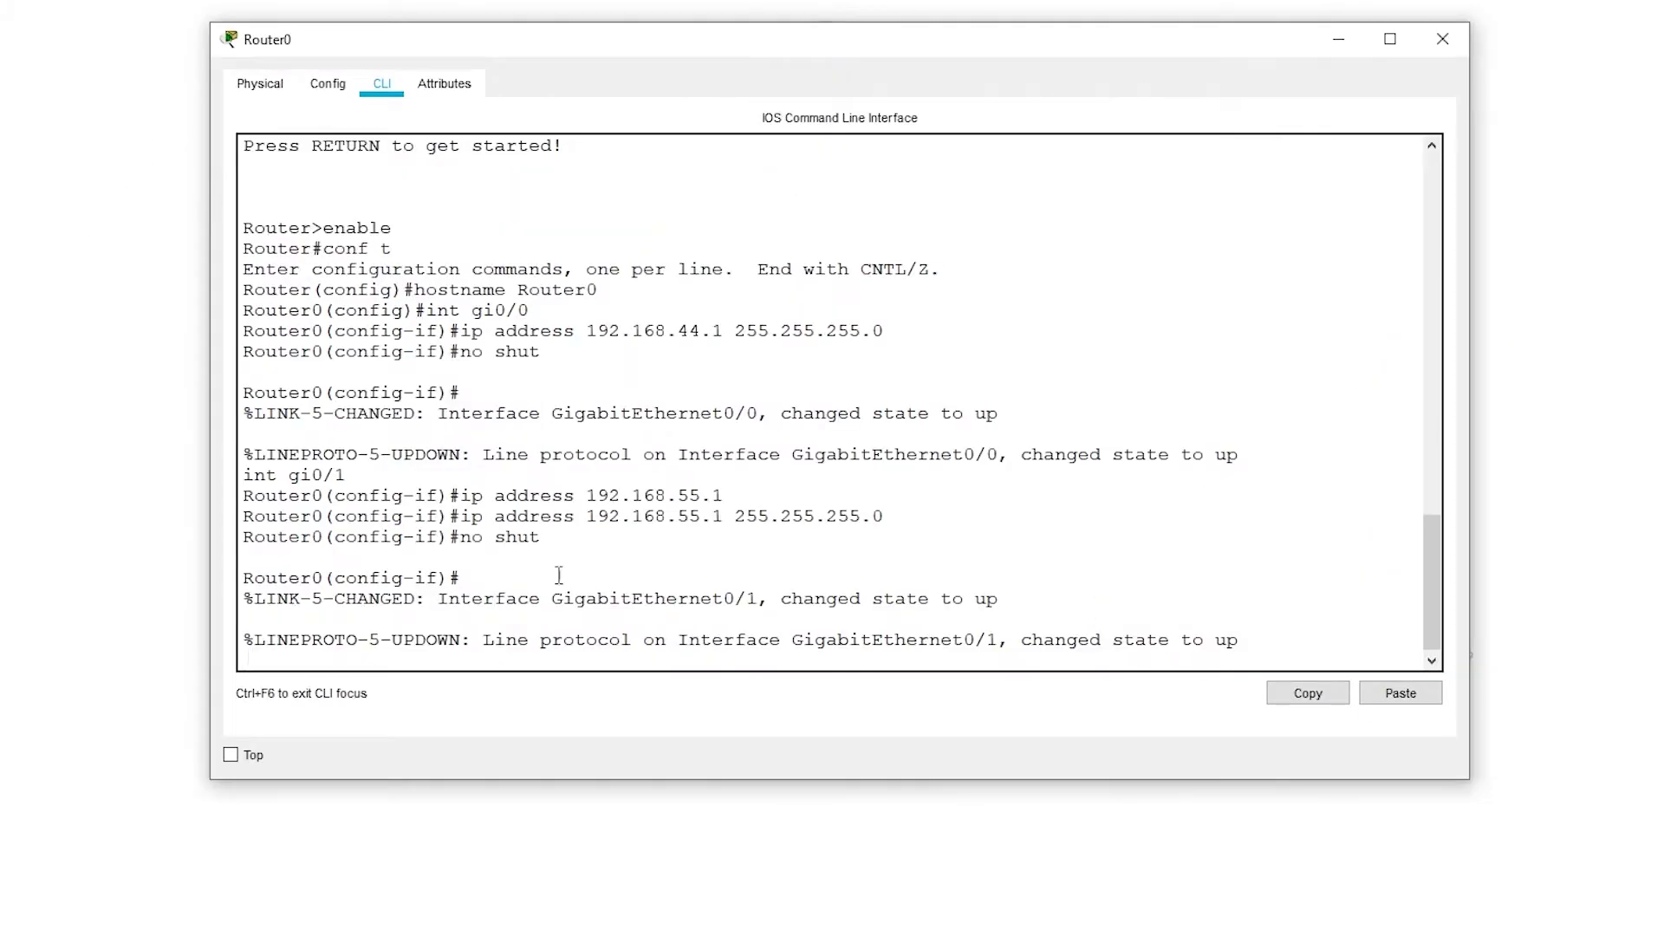
pyautogui.press('Return')
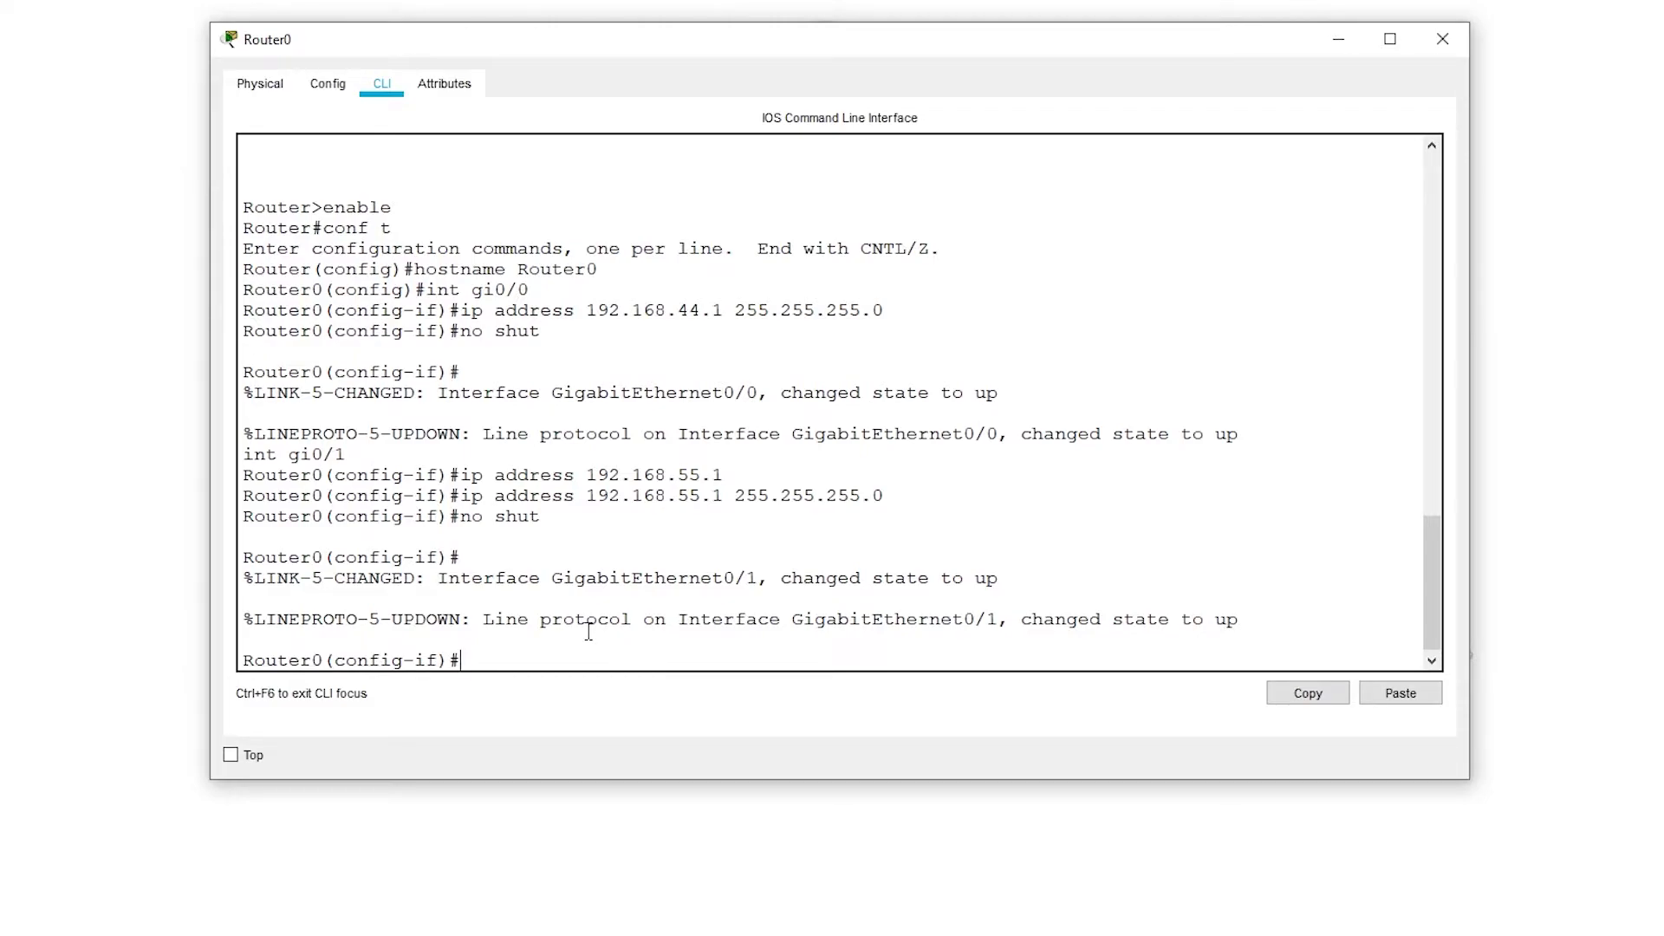
pyautogui.write('exit')
pyautogui.press('Return')
pyautogui.write('exit')
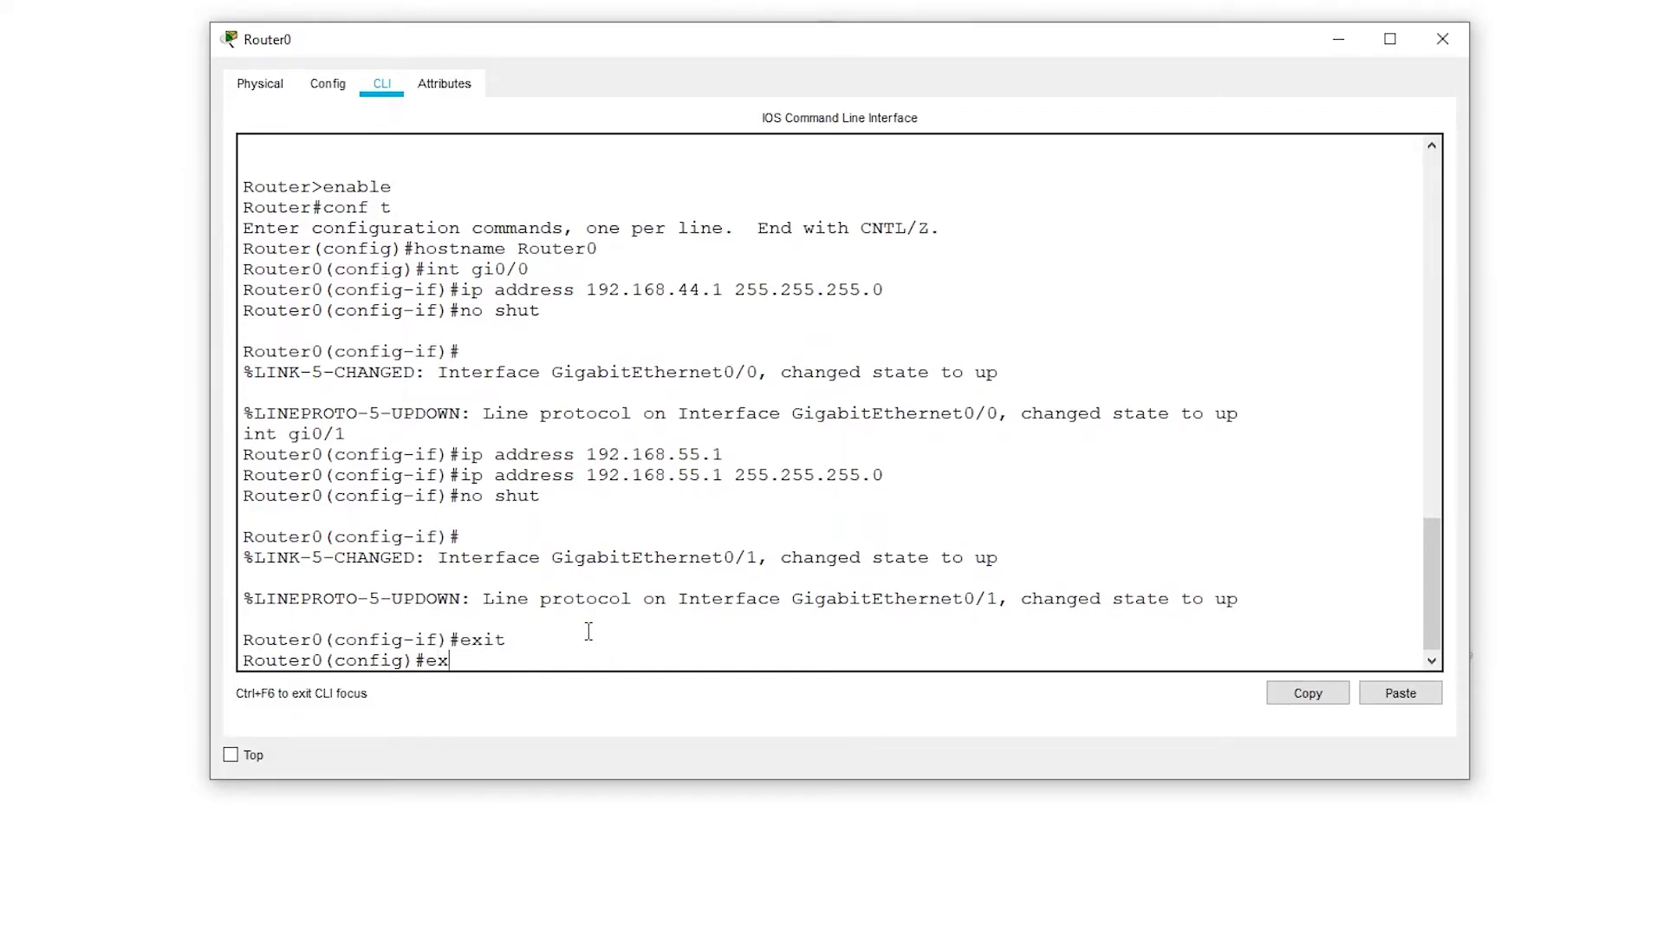
pyautogui.press('Return')
# Step: Show Router0's IP routing table and examine its directly connected networks
pyautogui.write('sho')
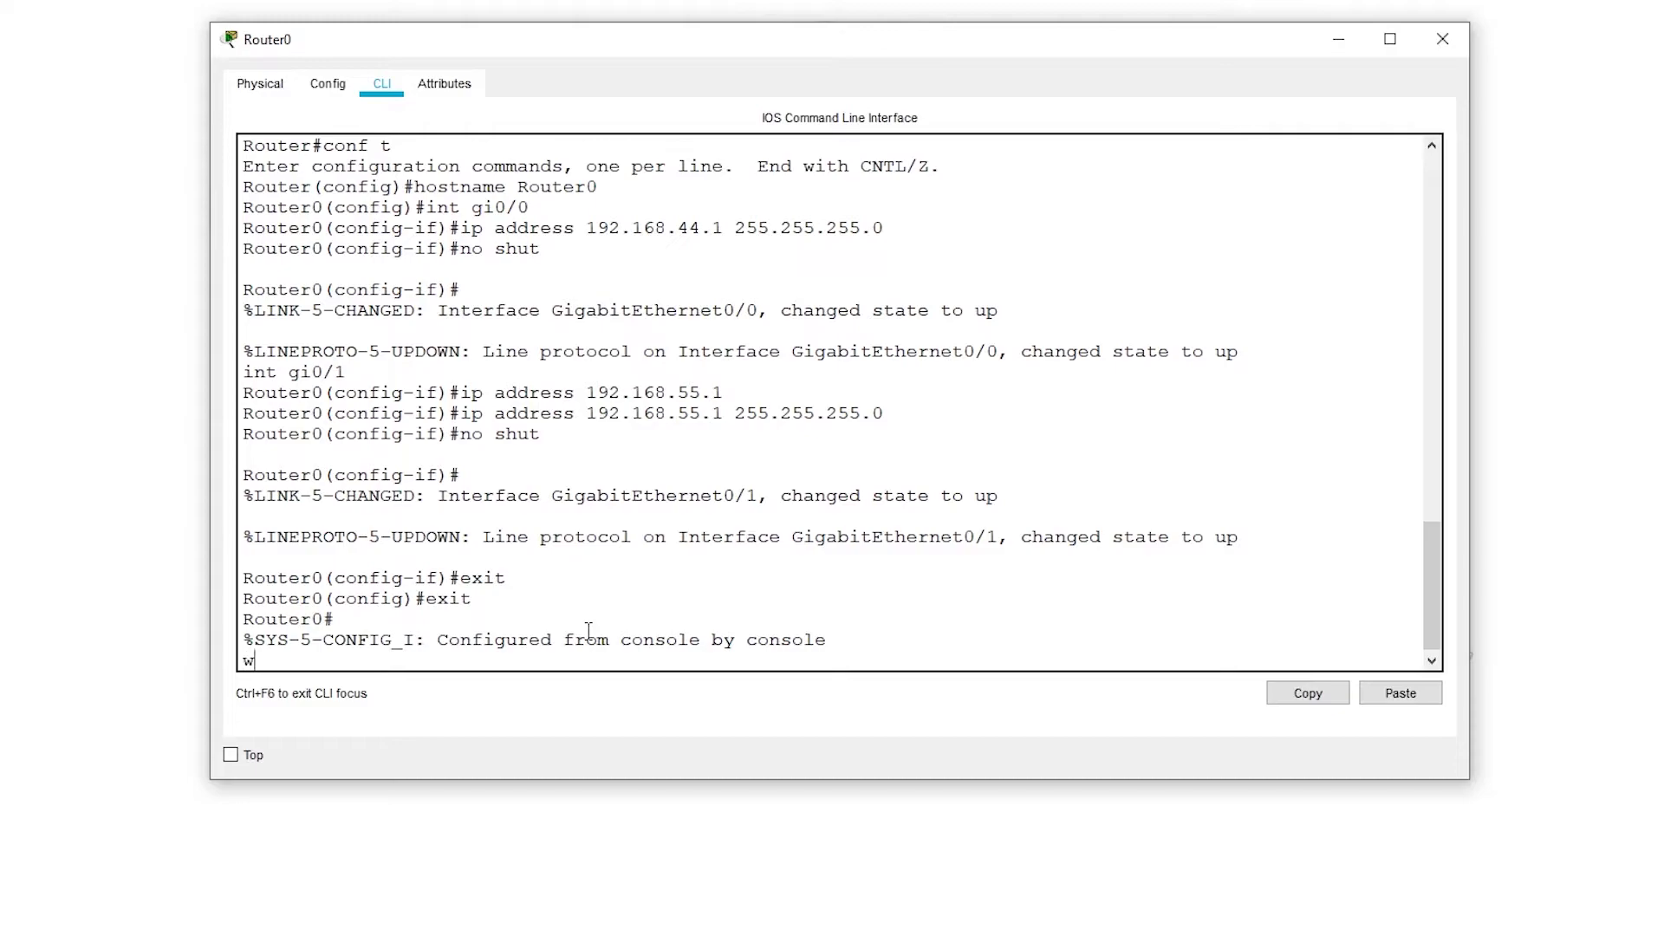
pyautogui.press('BackSpace')
pyautogui.press('BackSpace')
pyautogui.press('BackSpace')
pyautogui.write('show ip route')
pyautogui.press('Return')
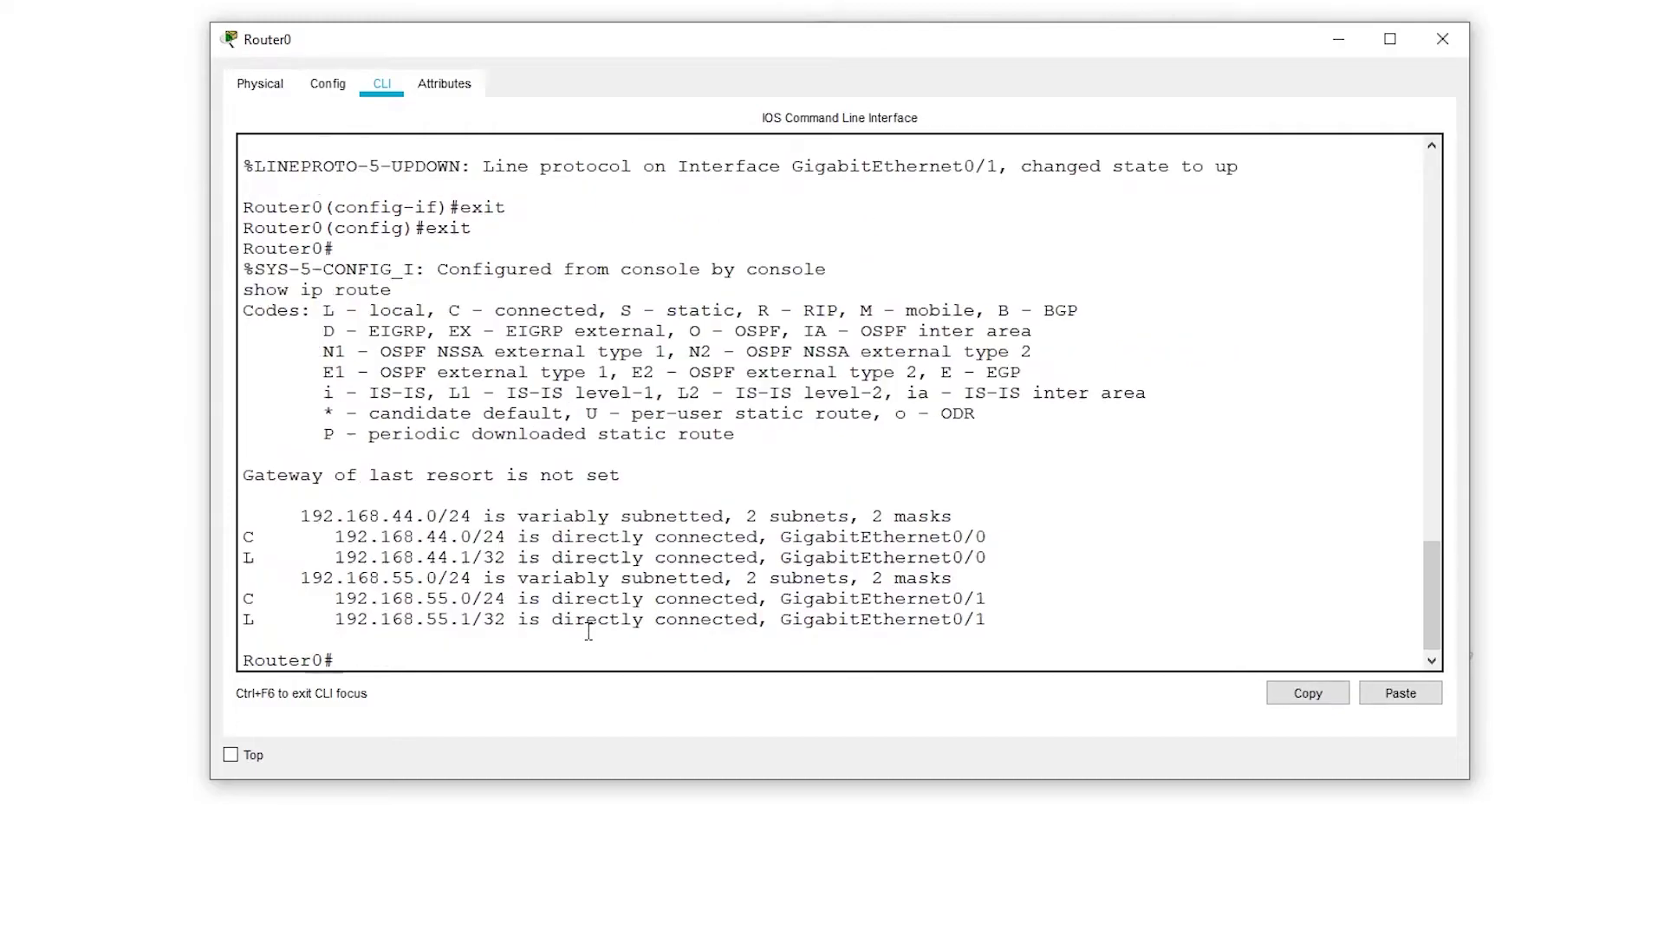
pyautogui.moveTo(336, 538); pyautogui.dragTo(506, 538)
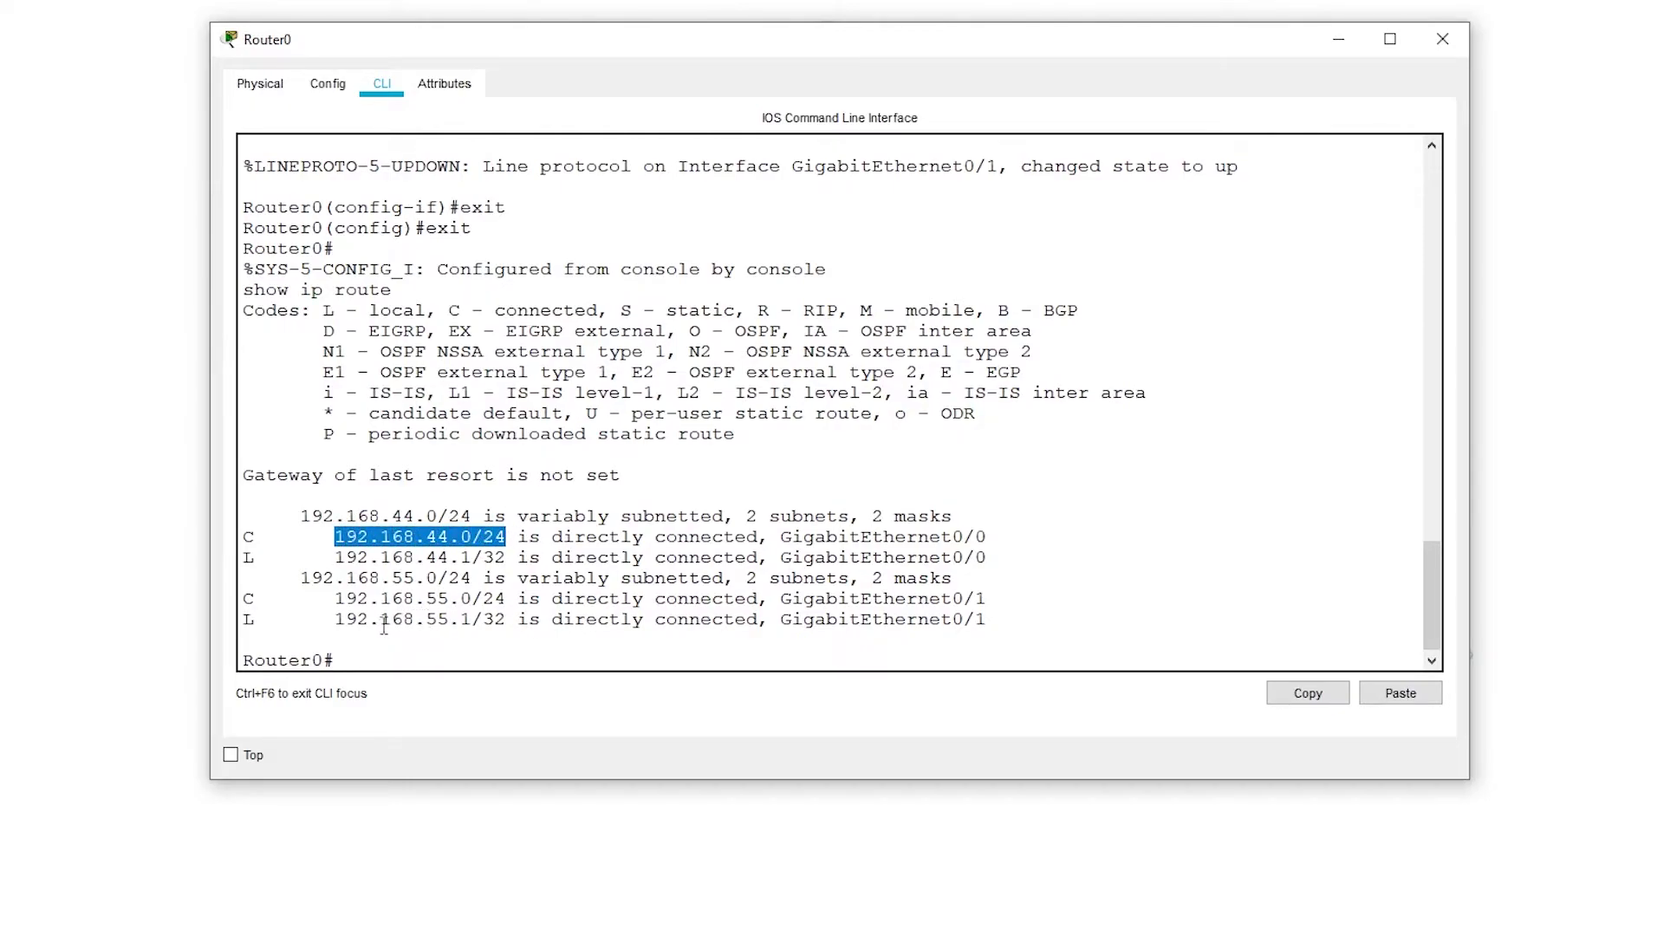
pyautogui.moveTo(335, 598); pyautogui.dragTo(507, 598)
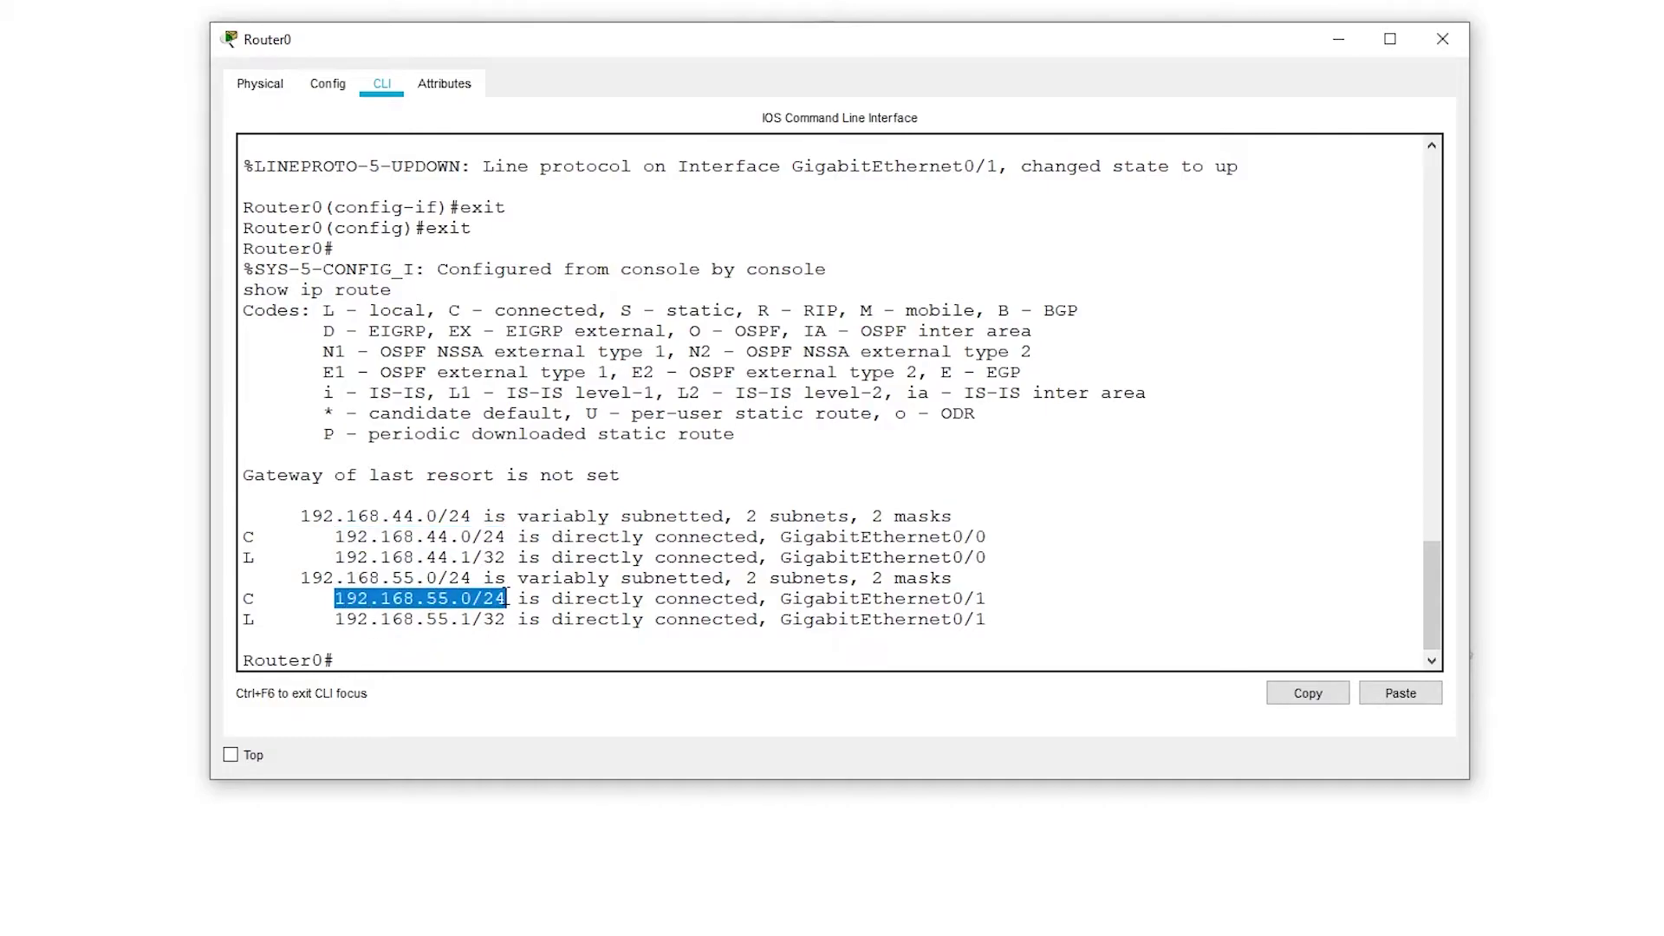
# Step: Ping Router1's address 192.168.55.2 and PC0's address 192.168.44.2 from Router0
pyautogui.click(626, 646)
pyautogui.write('ping ')
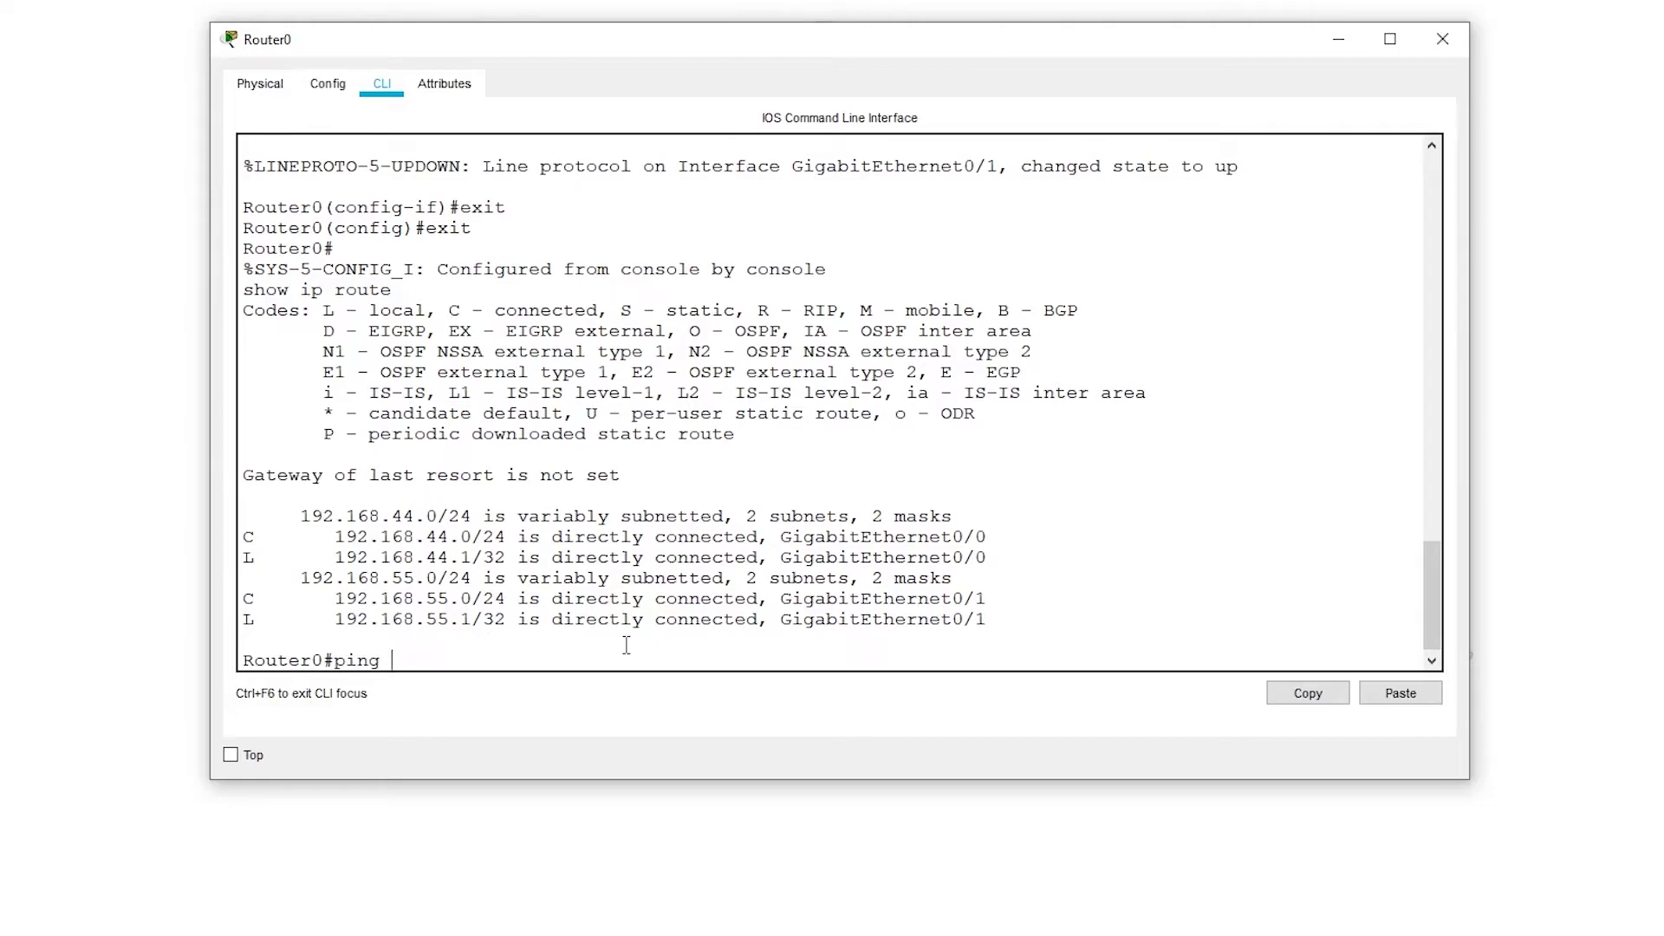
pyautogui.write('192.168.55.2')
pyautogui.press('Return')
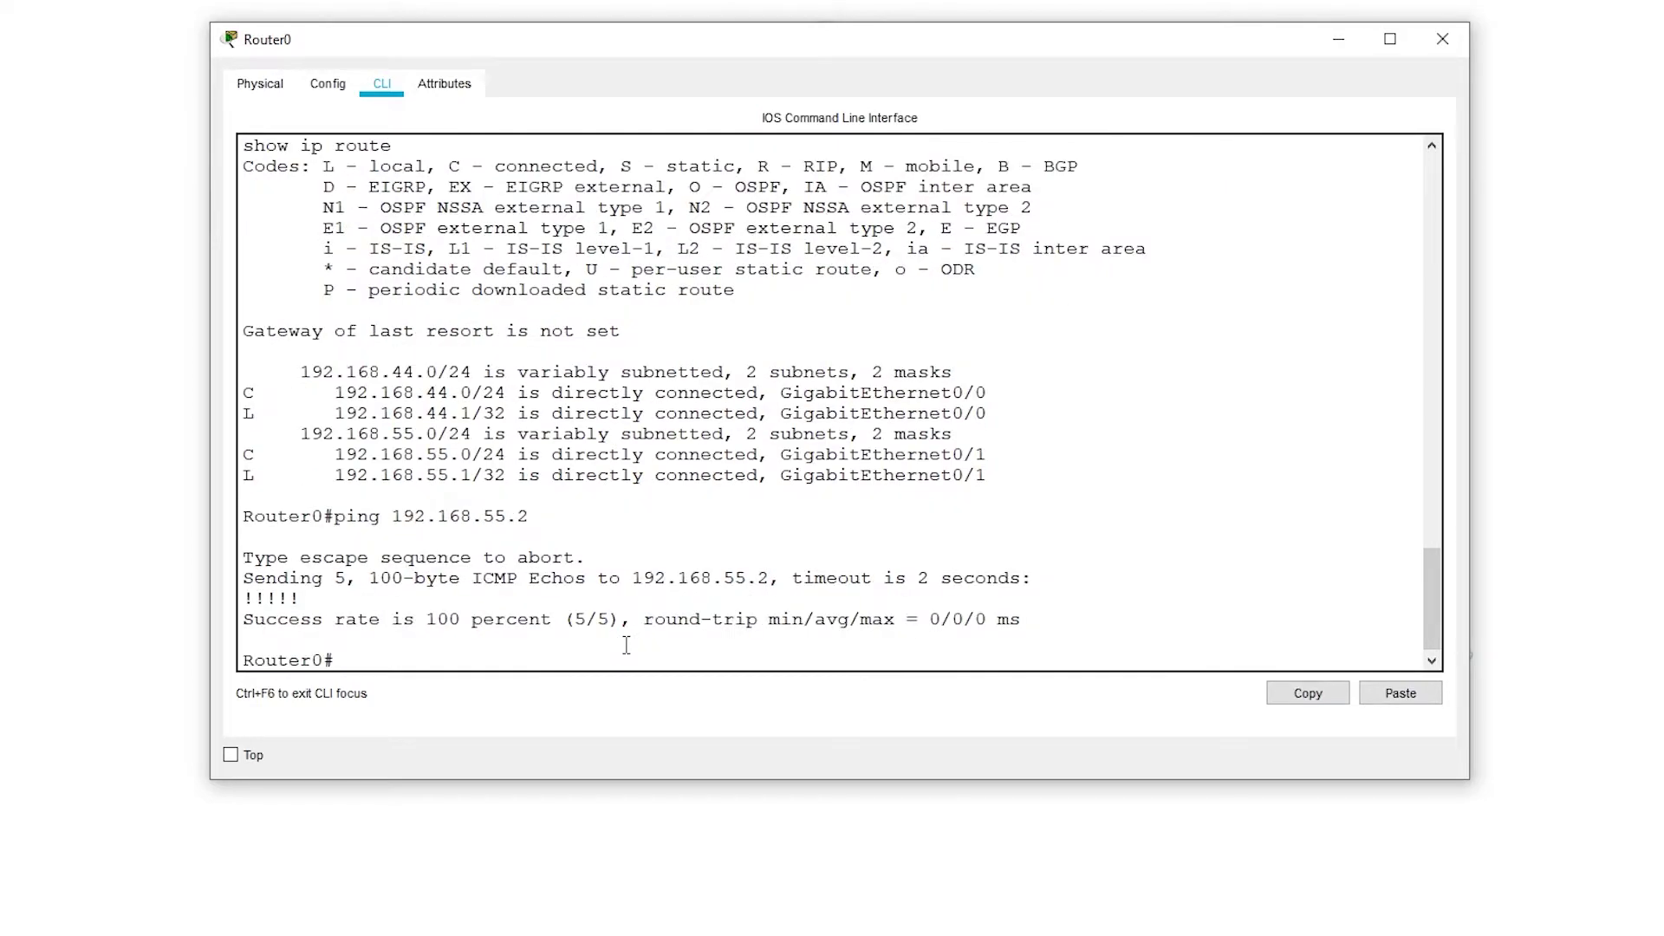
pyautogui.write('ping 192.168.44.2')
pyautogui.press('Return')
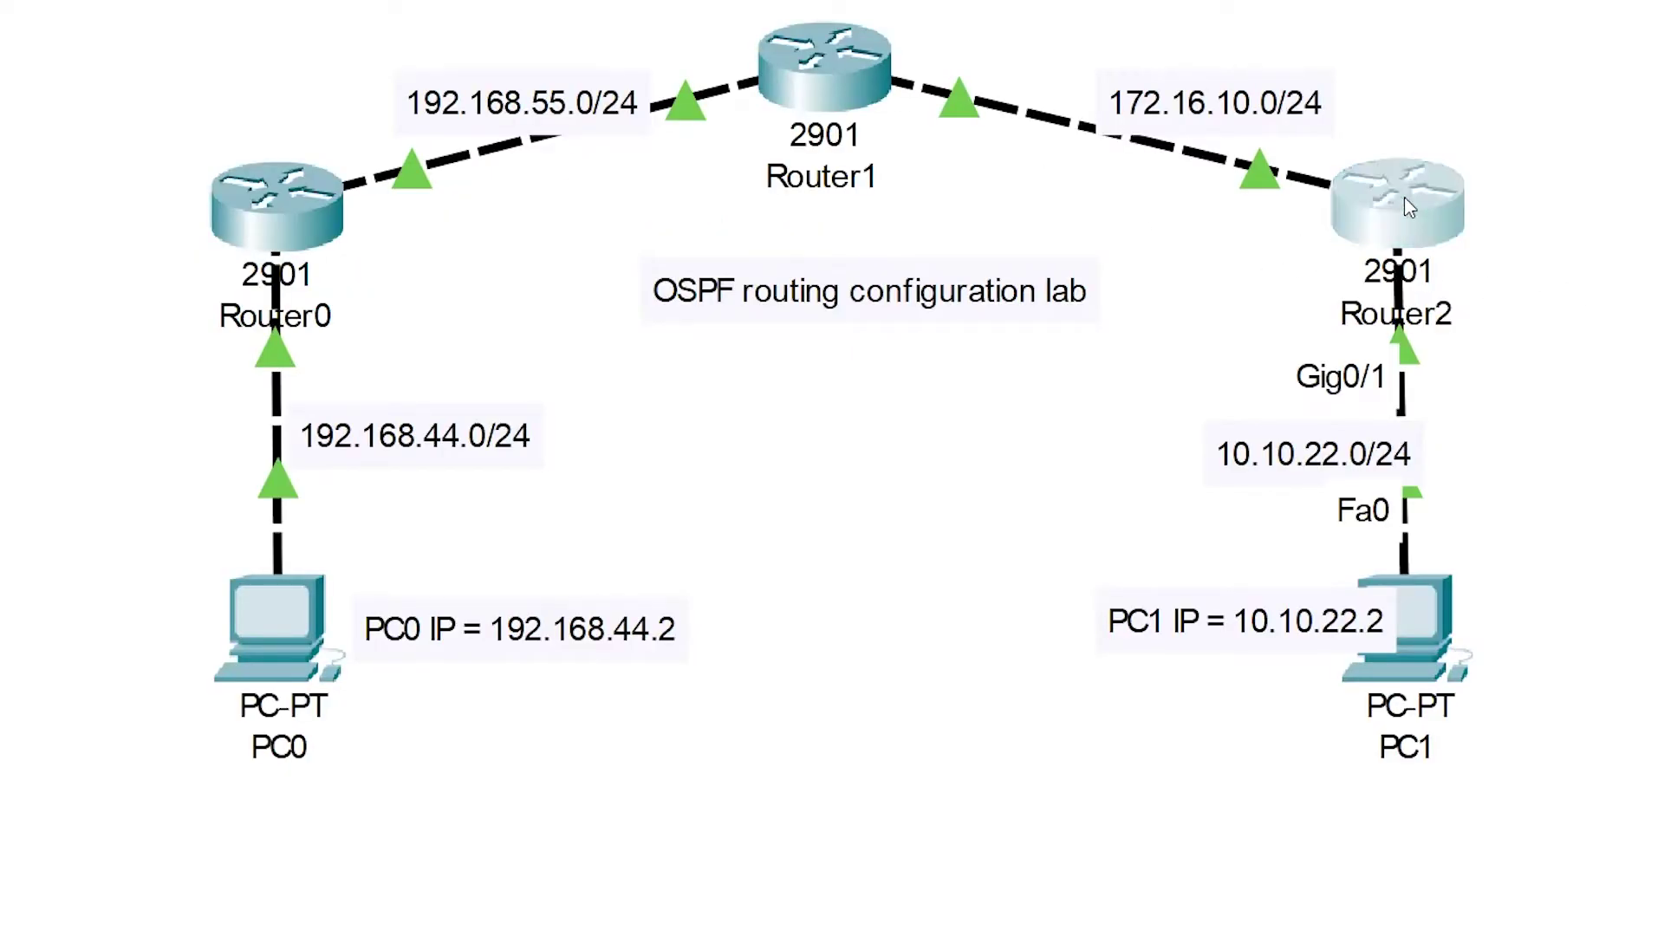
# Step: Open Router2's command line and exit its configuration modes to privileged EXEC mode
pyautogui.click(1405, 200)
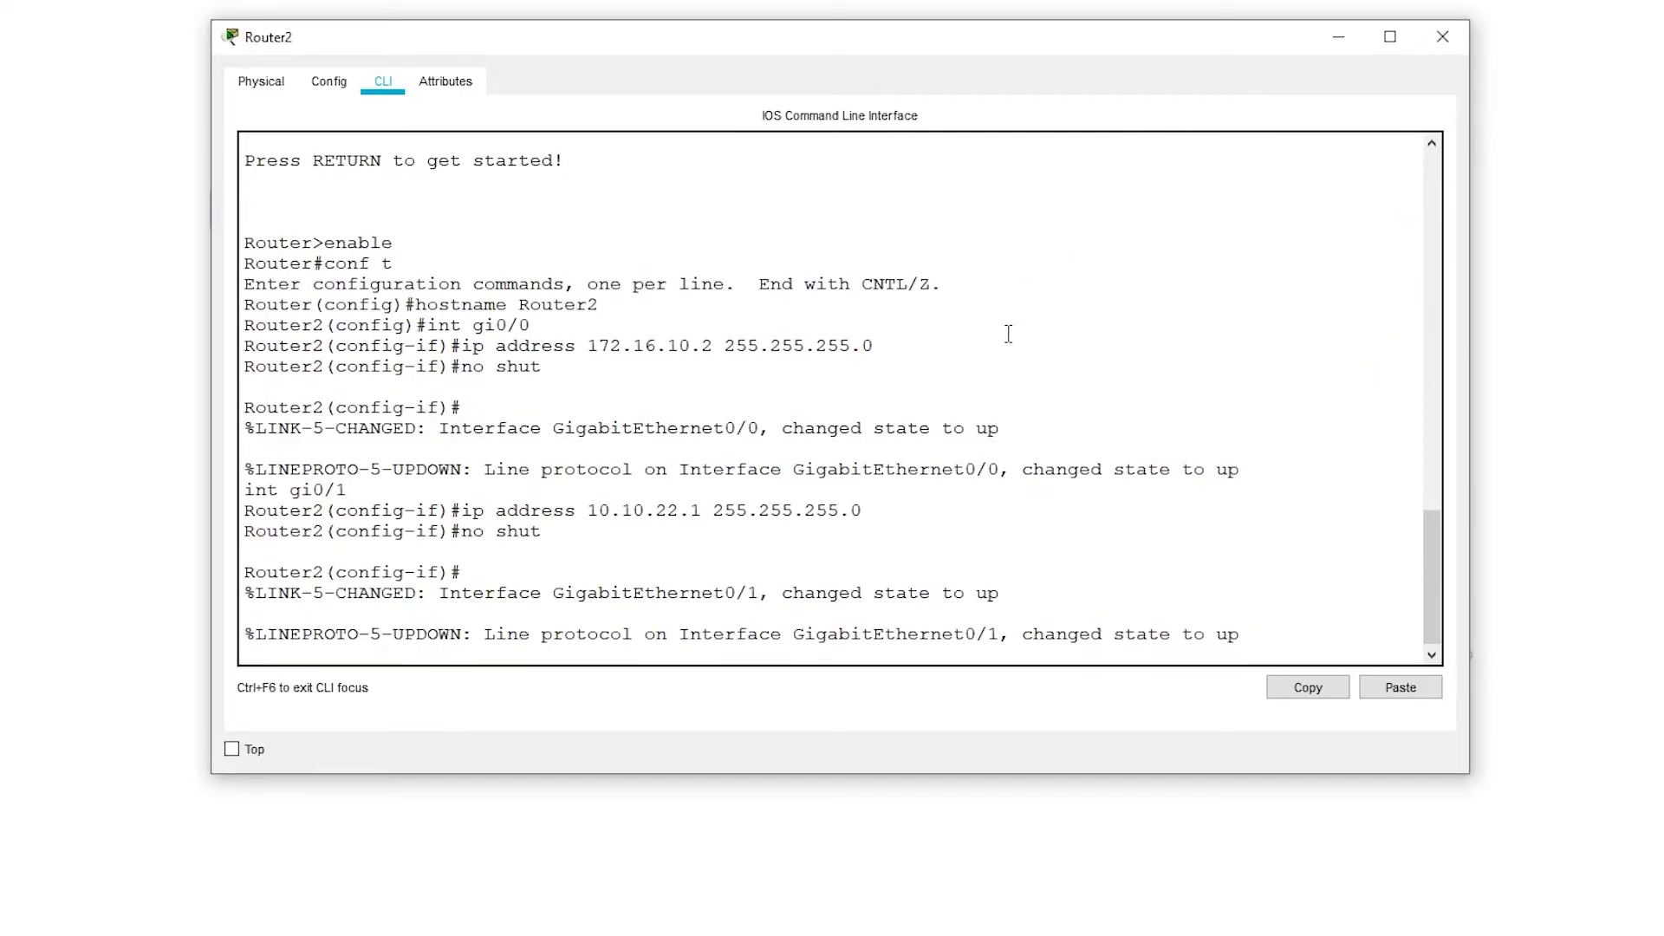
pyautogui.press('Return')
pyautogui.write('exit')
pyautogui.press('Return')
pyautogui.write('exit')
pyautogui.press('Return')
# Step: Show Router2's IP routing table and examine its directly connected networks
pyautogui.write('sho')
pyautogui.press('BackSpace')
pyautogui.write('ow ip route')
pyautogui.press('Return')
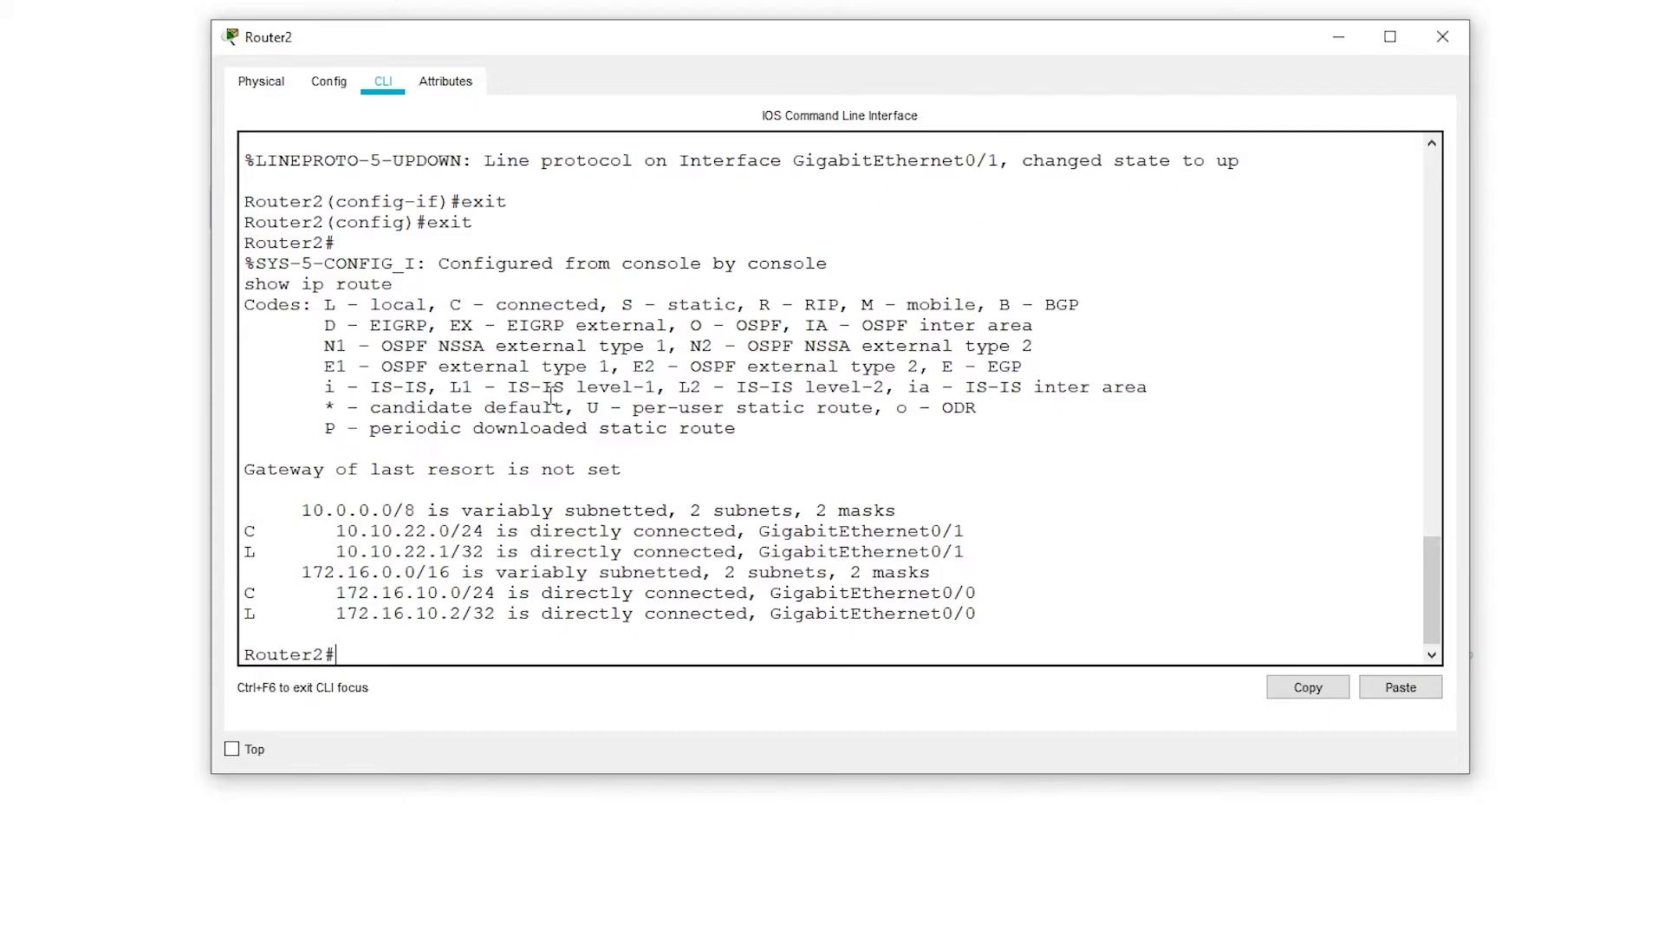
pyautogui.moveTo(326, 532); pyautogui.dragTo(497, 543)
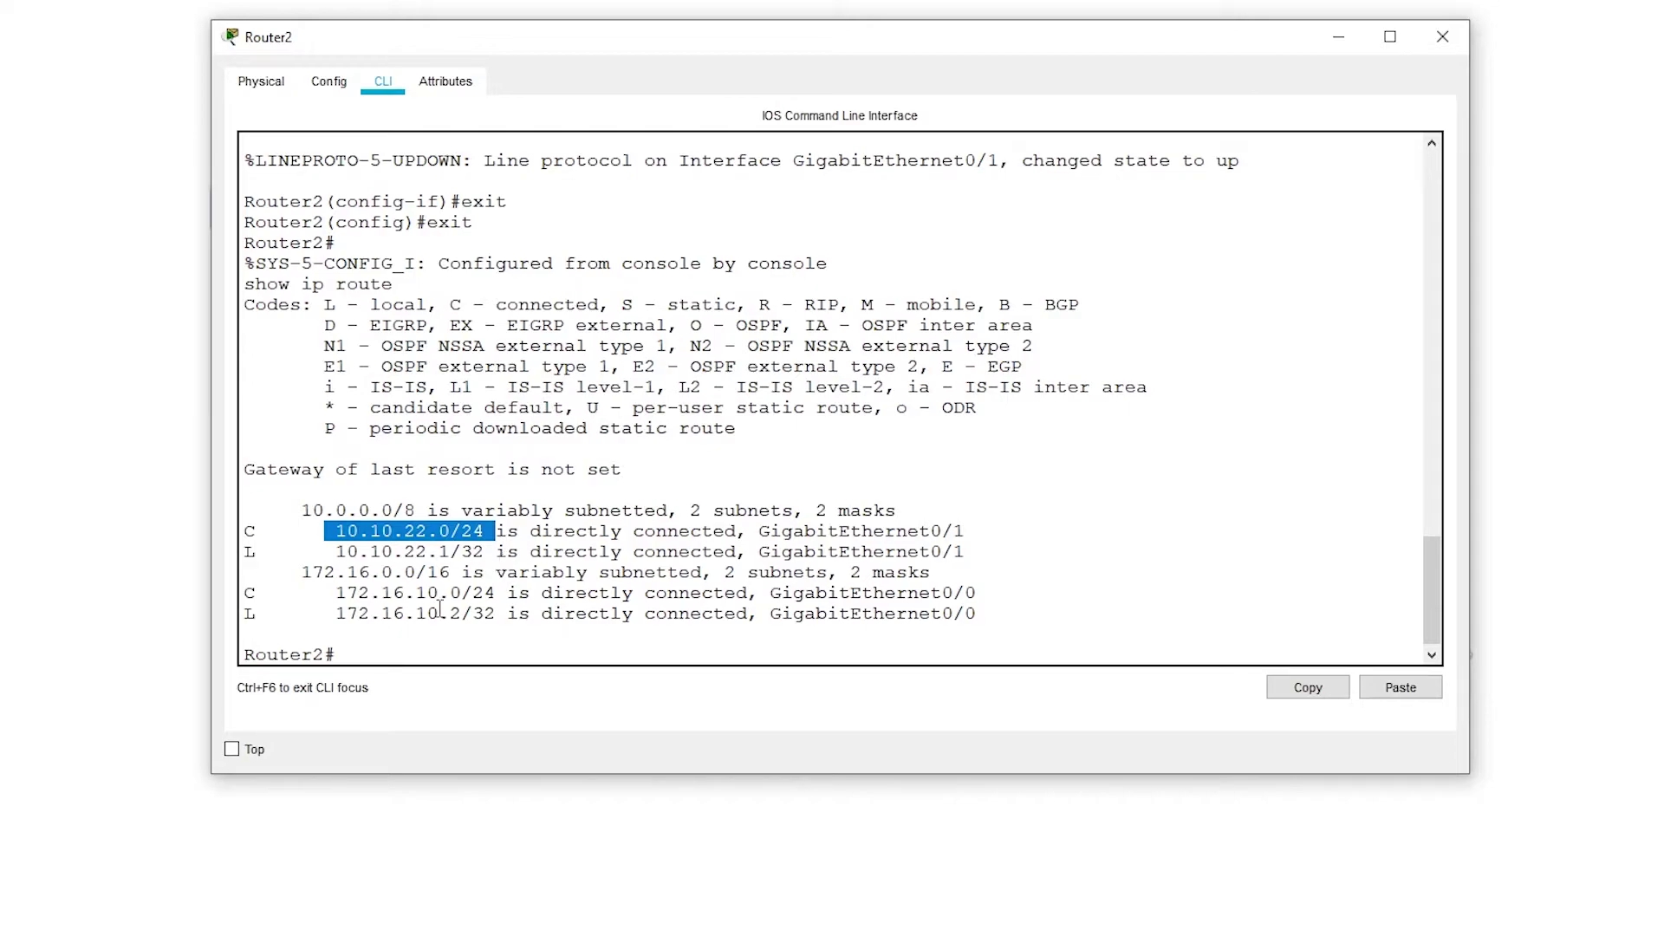
pyautogui.moveTo(336, 594); pyautogui.dragTo(518, 600)
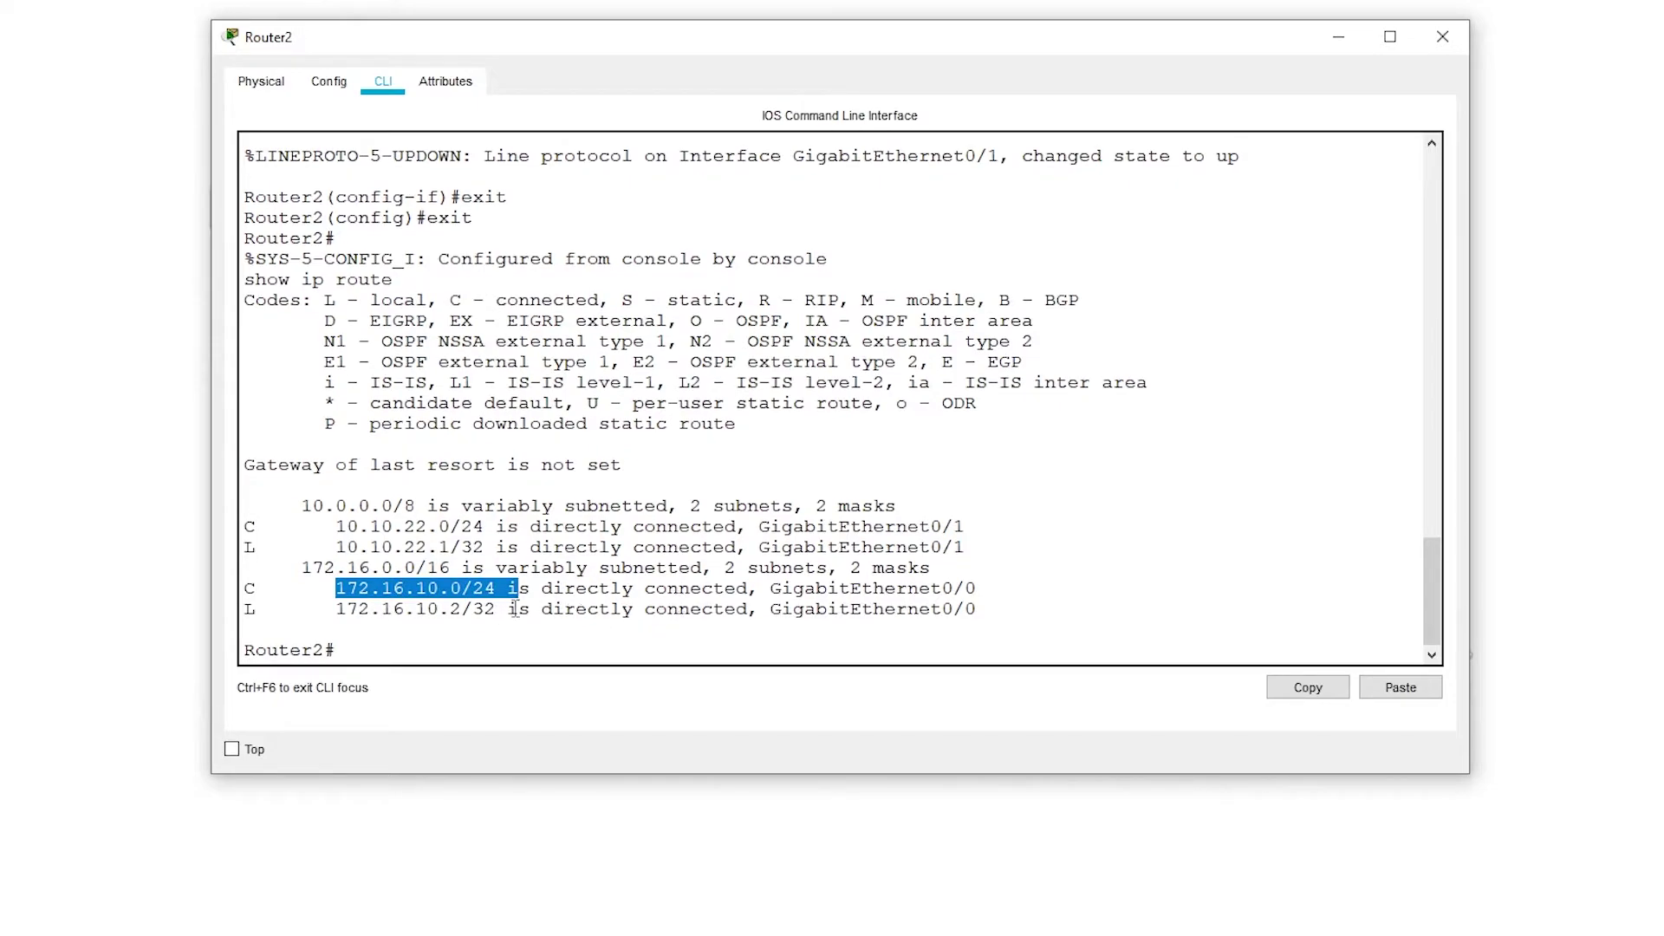
# Step: Ping Router1's address 172.16.10.1 and PC1's address 10.10.22.2 from Router2
pyautogui.click(519, 608)
pyautogui.write('ping')
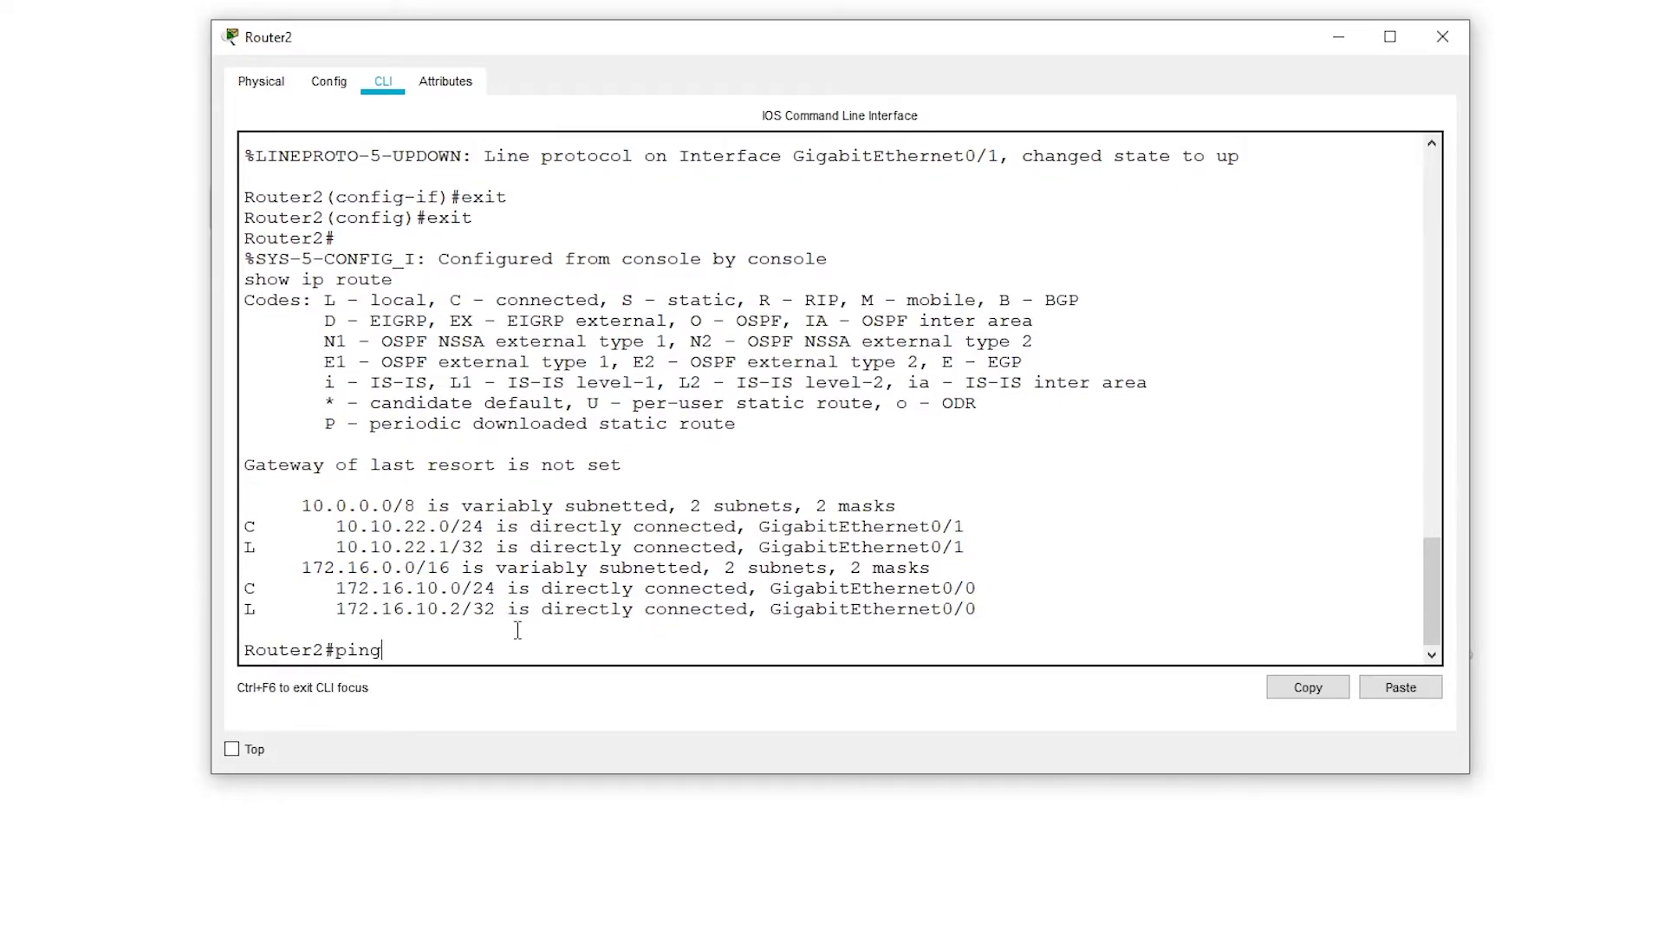
pyautogui.write(' 172.16.10.1')
pyautogui.press('Return')
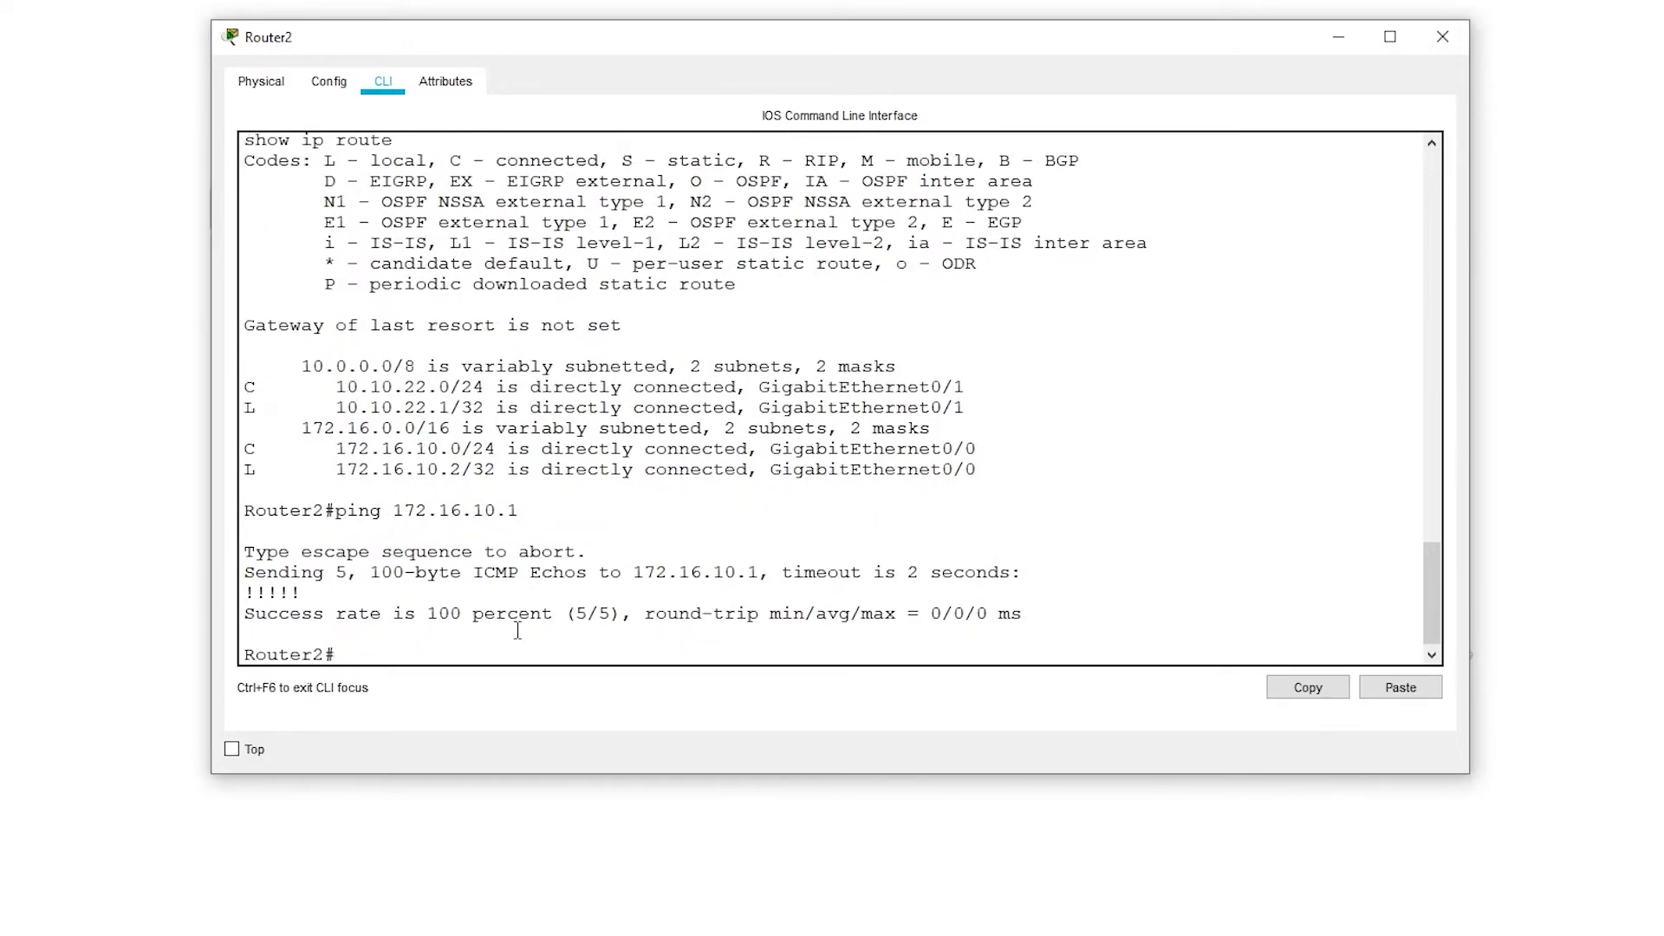
pyautogui.write('ping 10.10.22.2')
pyautogui.press('Return')
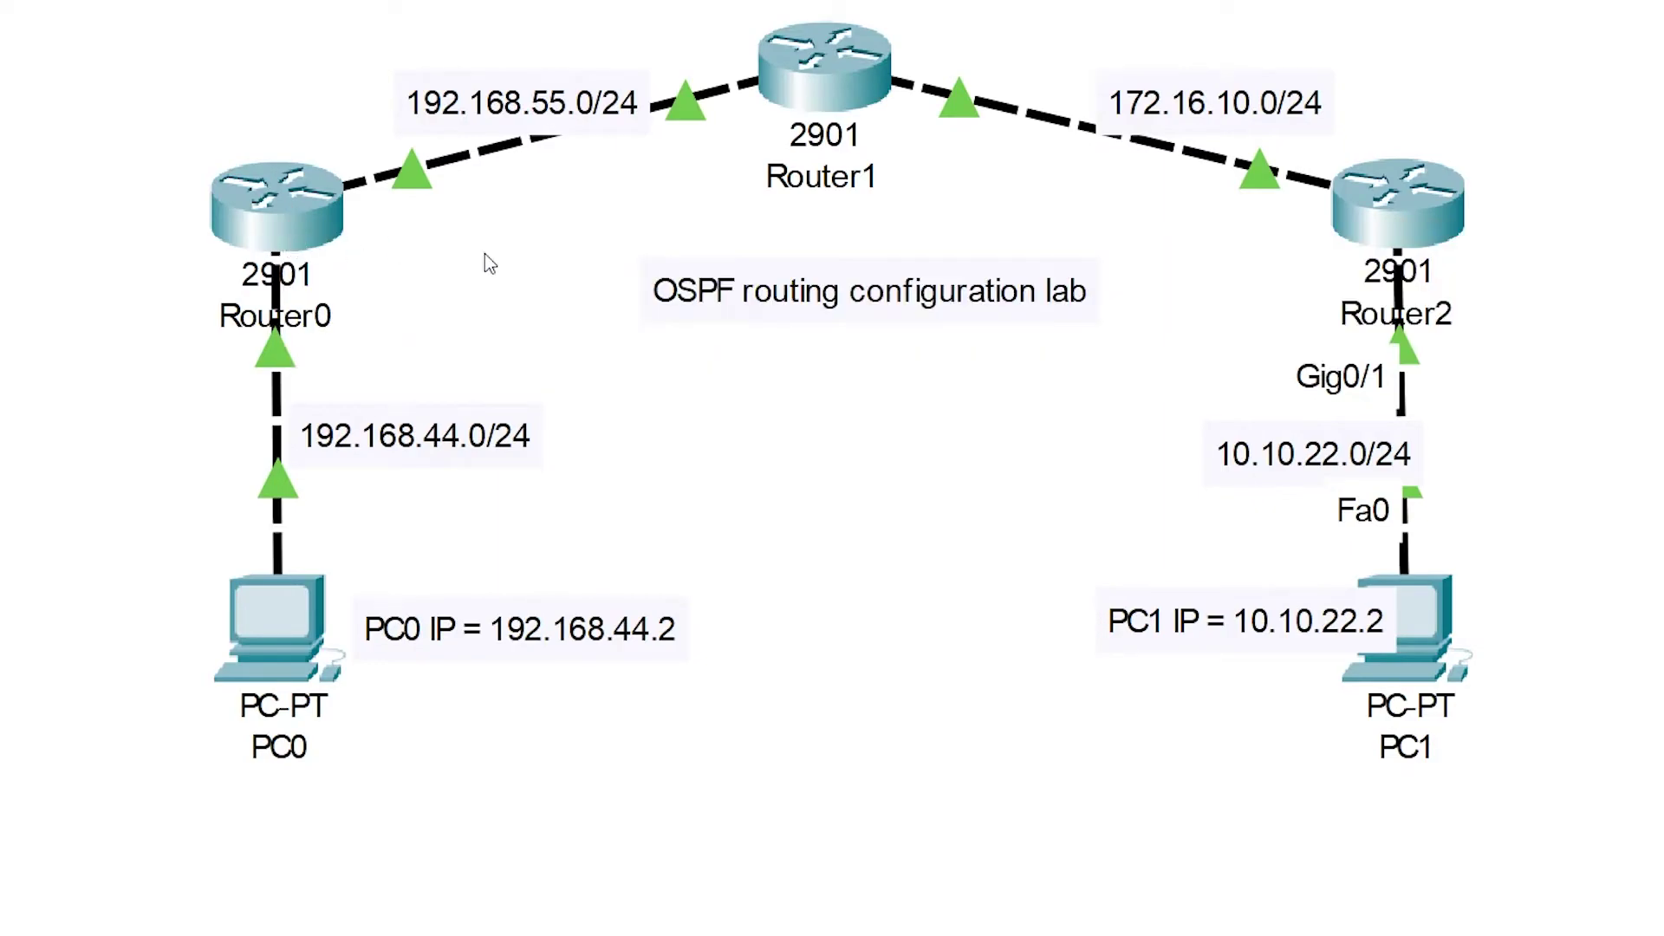
# Step: Ping Router2's address 172.16.10.2 from Router0 to test reachability of a network that is not directly connected
pyautogui.moveTo(1422, 217)
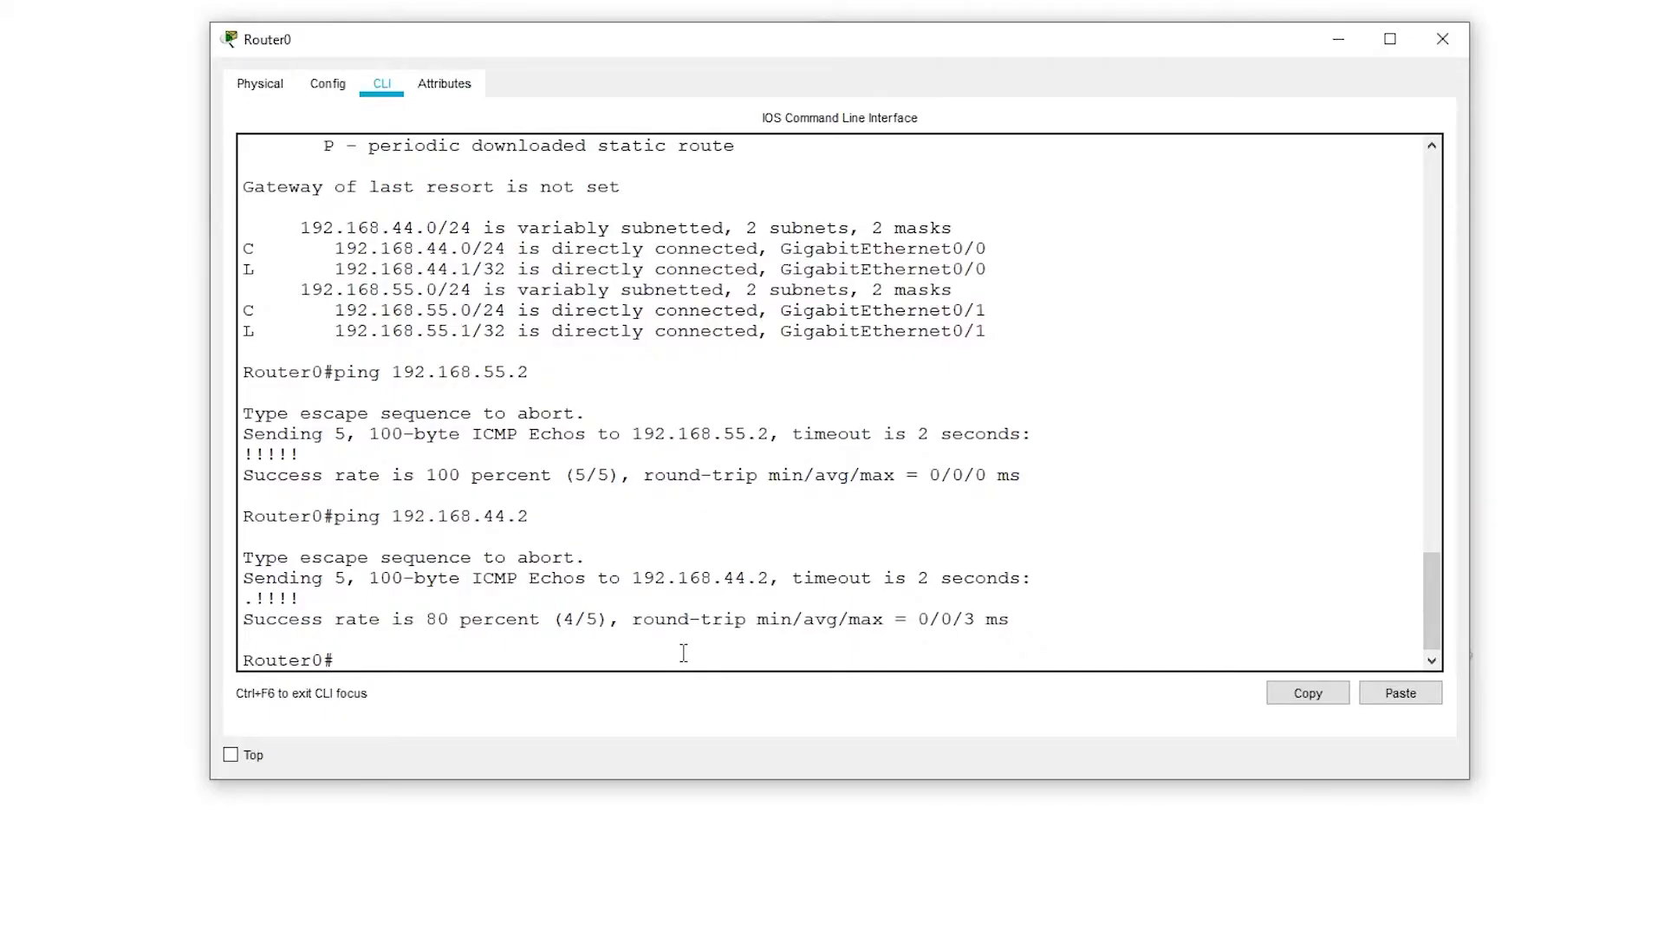
pyautogui.write('ping 172.16.10.2')
pyautogui.press('Return')
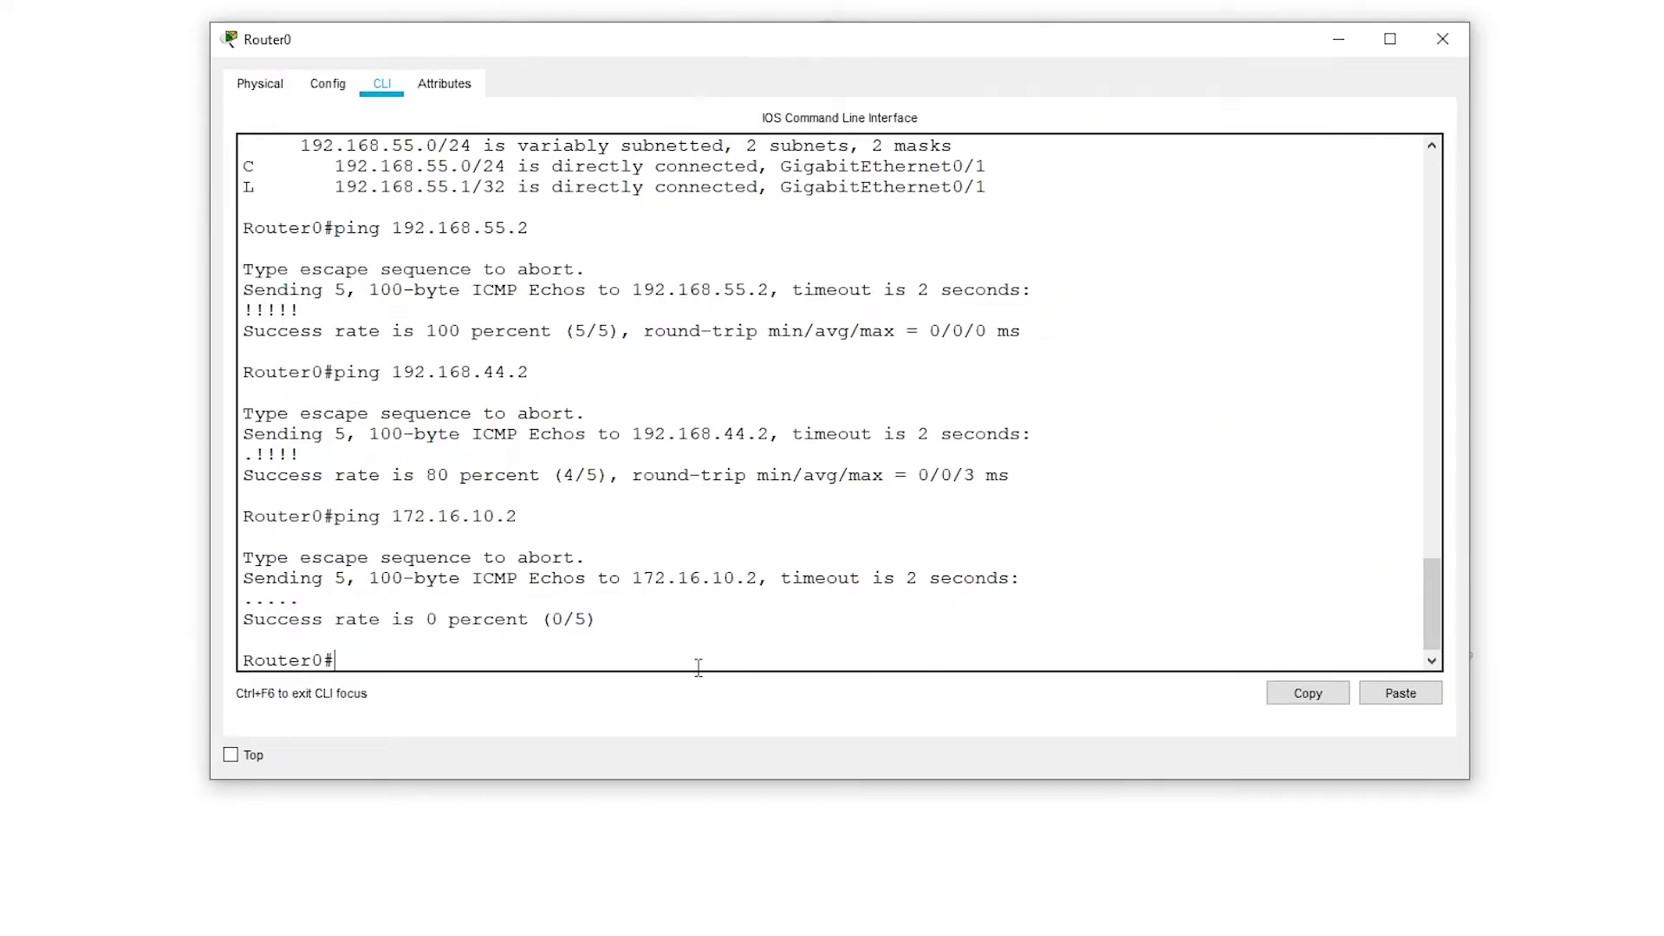
# Step: Enable EIGRP 100 on Router0 and advertise networks 192.168.44.0 and 192.168.55.0 with wildcard mask 0.0.0.255
pyautogui.write('conf t')
pyautogui.press('Return')
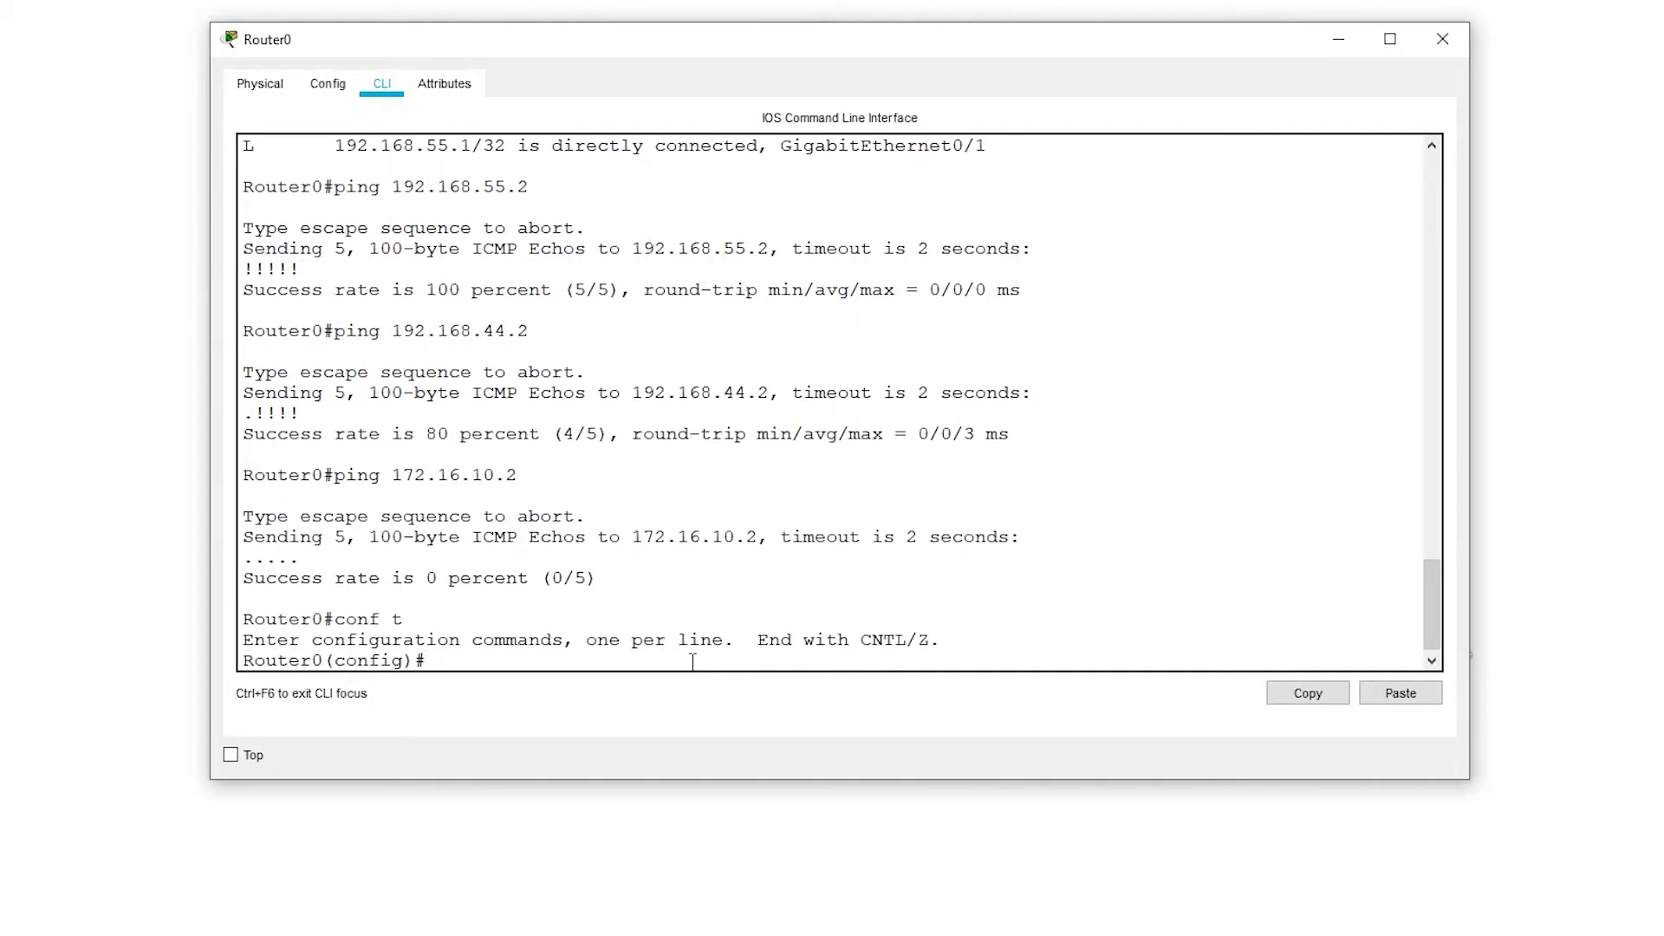
pyautogui.write('router eigrp 100')
pyautogui.press('Return')
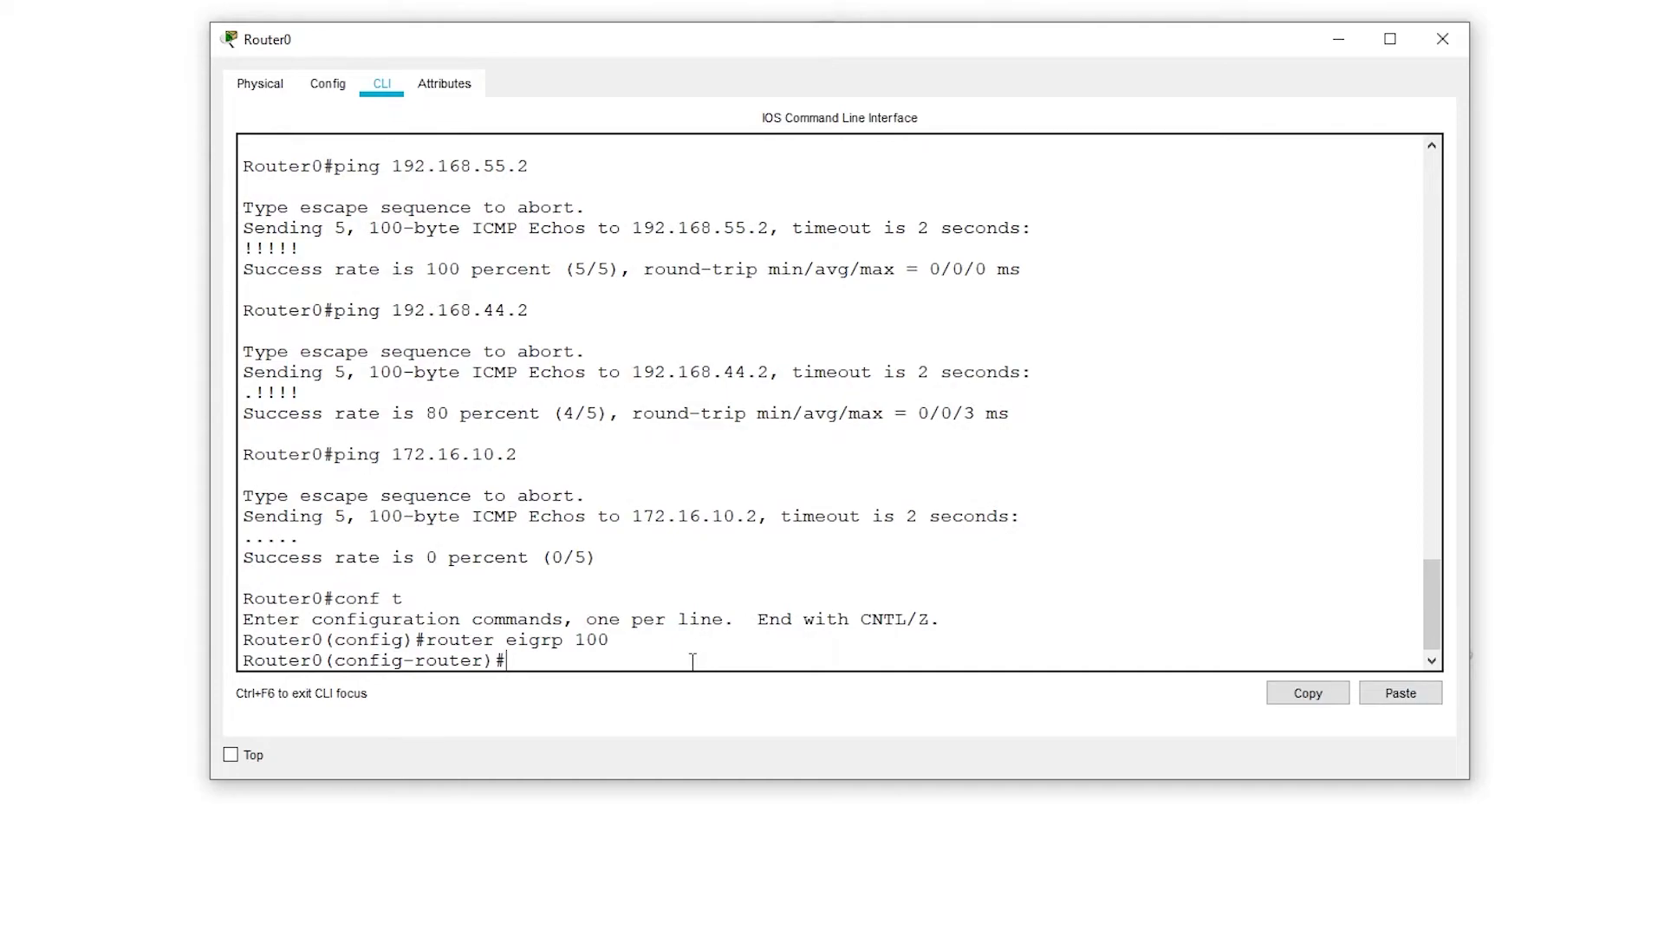
pyautogui.write('network 192.168.44.0 0.0.0.255')
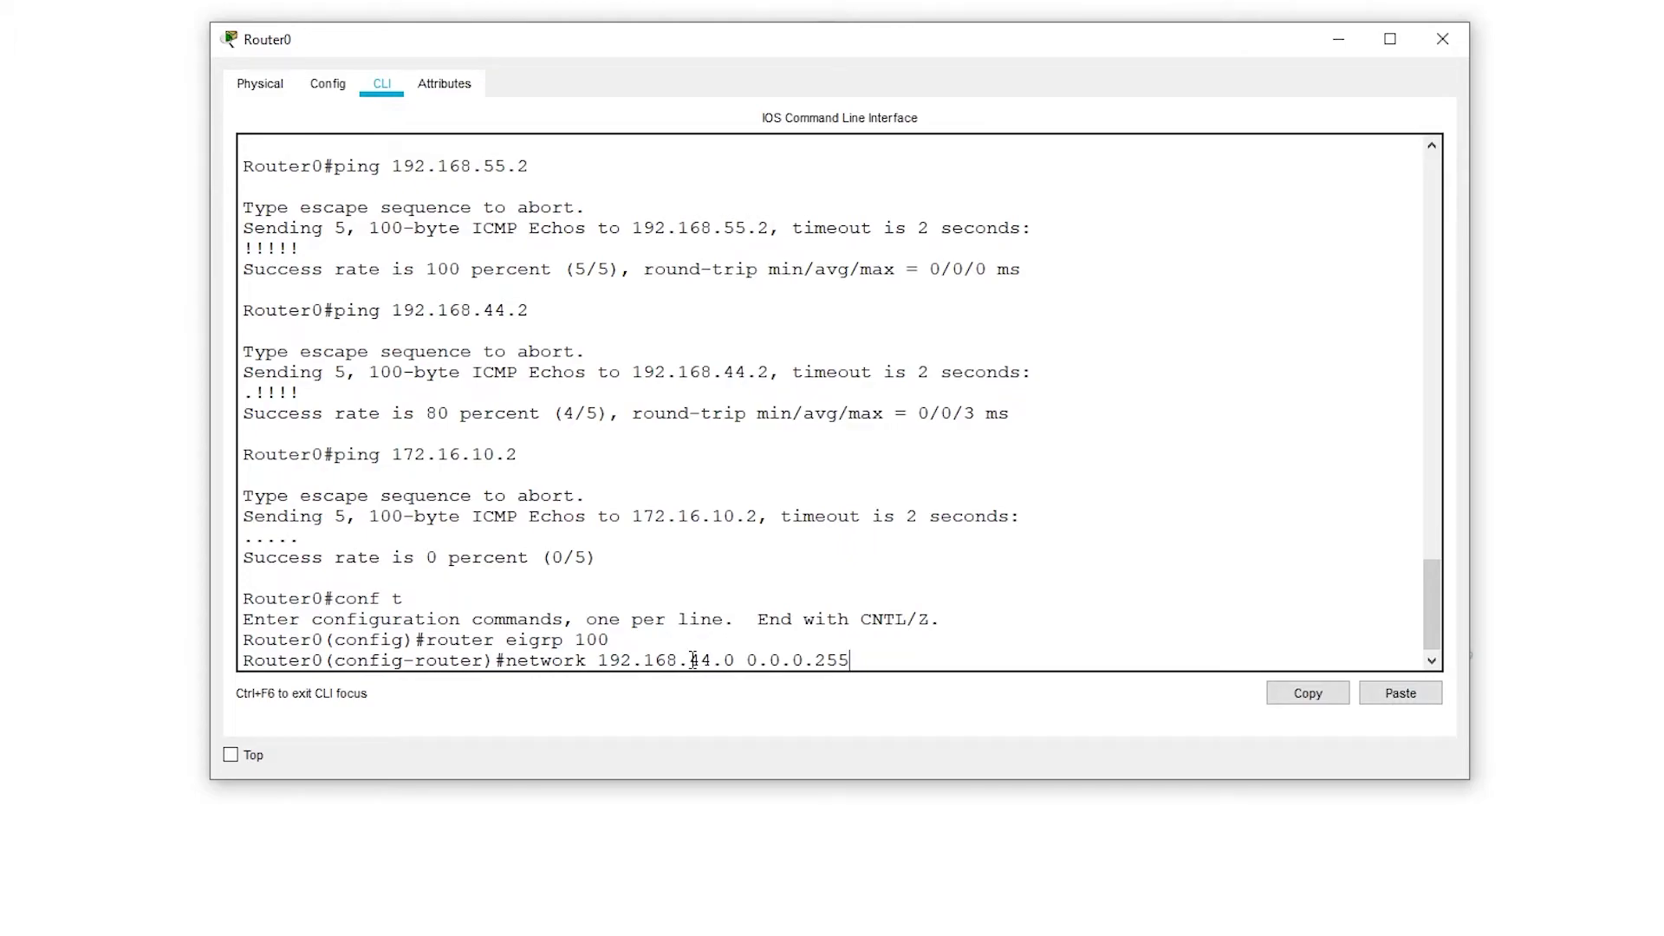
pyautogui.press('Return')
pyautogui.write('network 192.16')
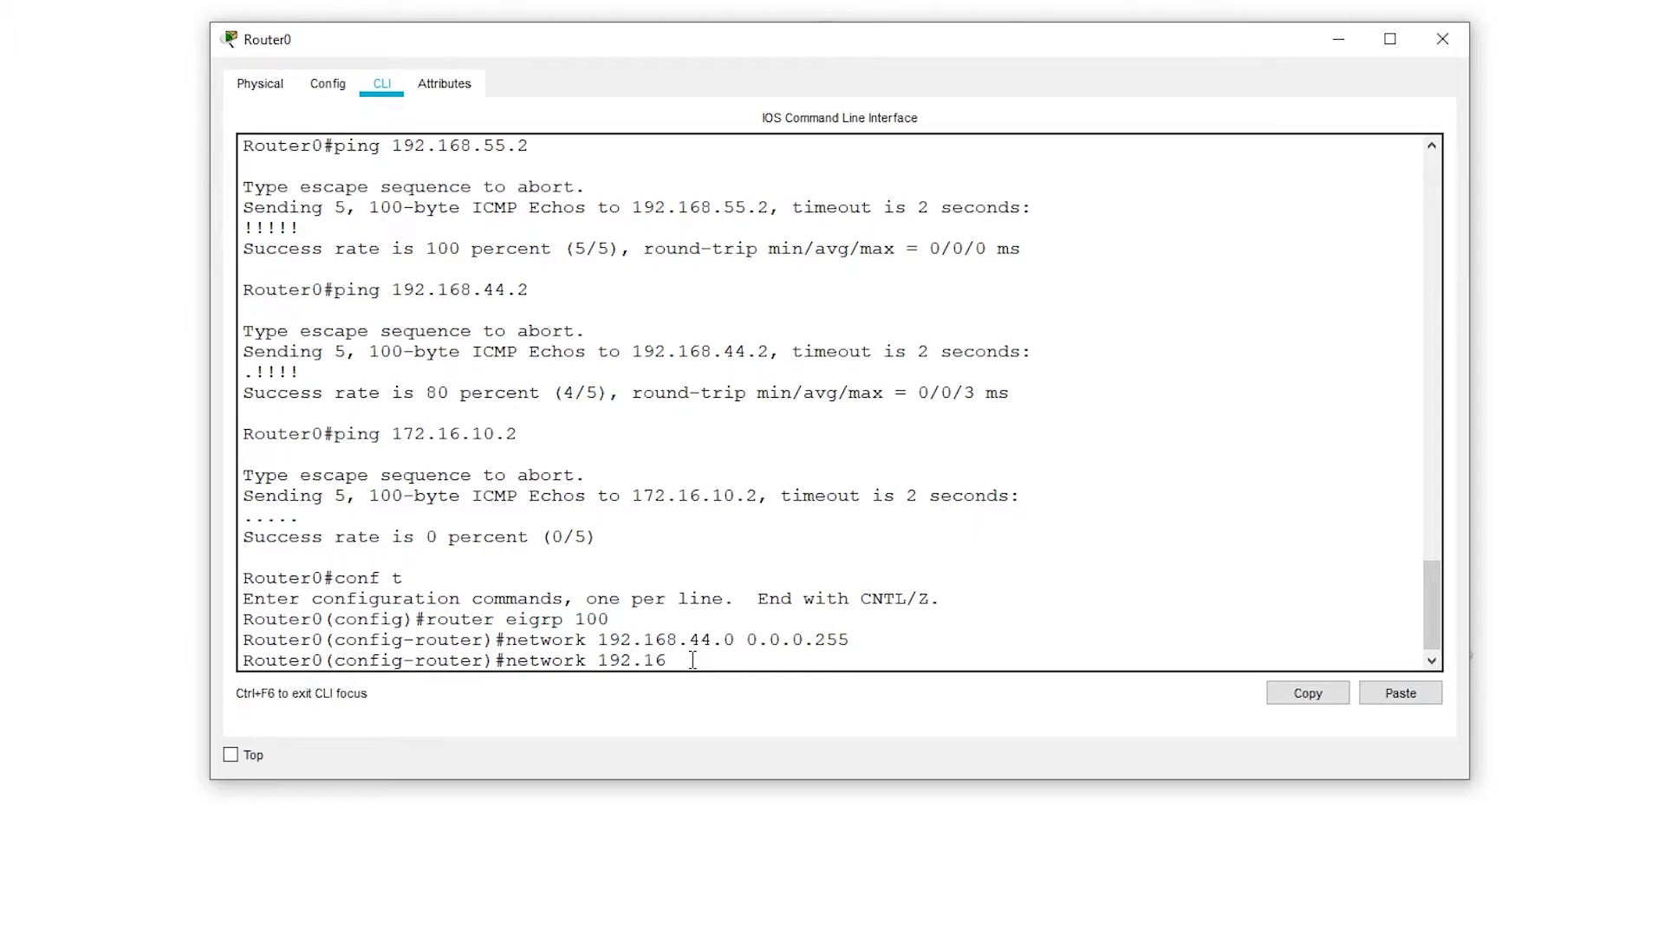
pyautogui.write('8.55.0 0.0.0.255')
pyautogui.press('Return')
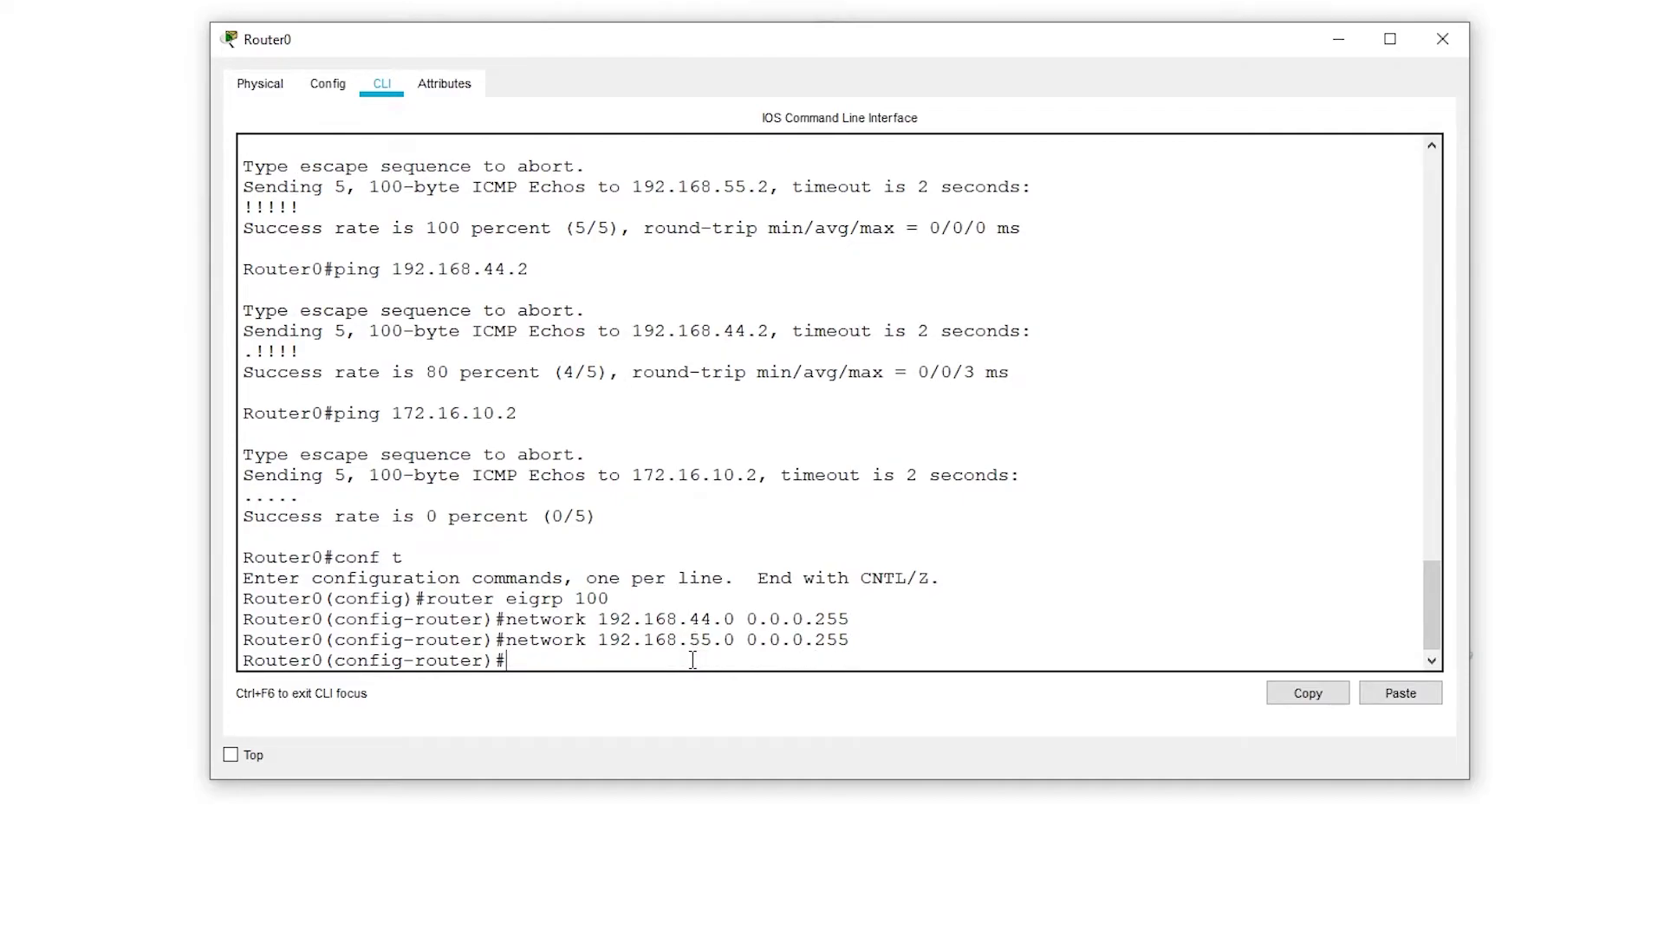
# Step: Disable automatic route summarization for EIGRP on Router0 and exit router configuration mode
pyautogui.write('no auto-summary')
pyautogui.press('Return')
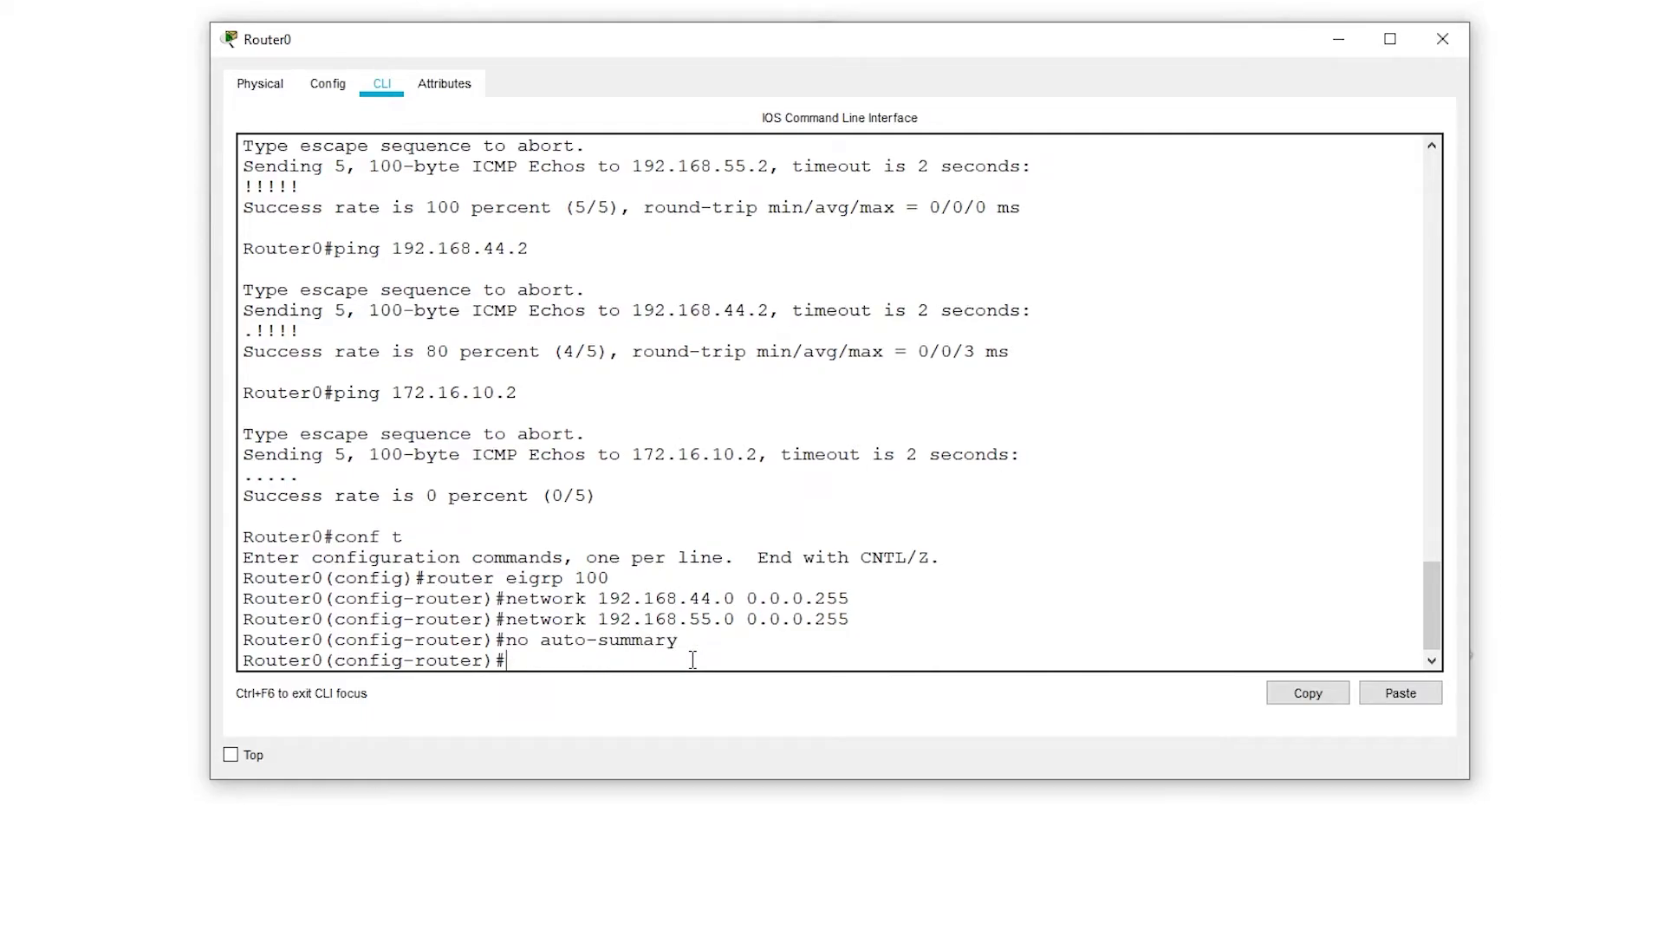
pyautogui.write('exit')
pyautogui.press('Return')
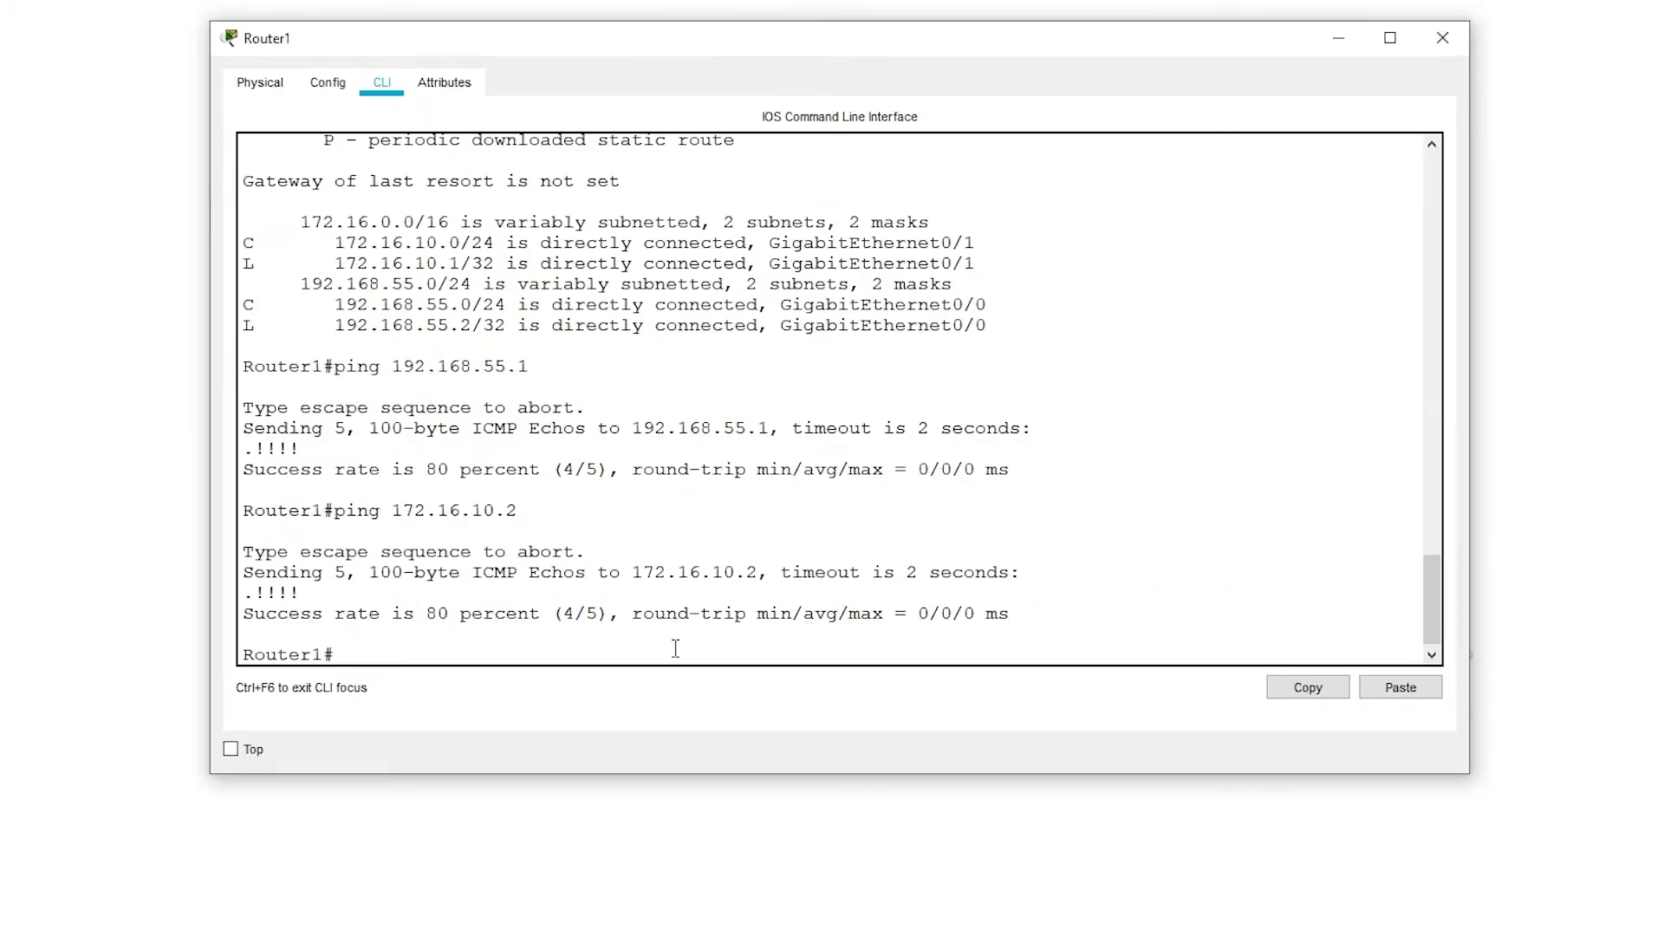
# Step: Enable EIGRP 100 on Router1 and advertise network 192.168.55.0 with wildcard mask 0.0.0.255
pyautogui.write('conf t')
pyautogui.press('Return')
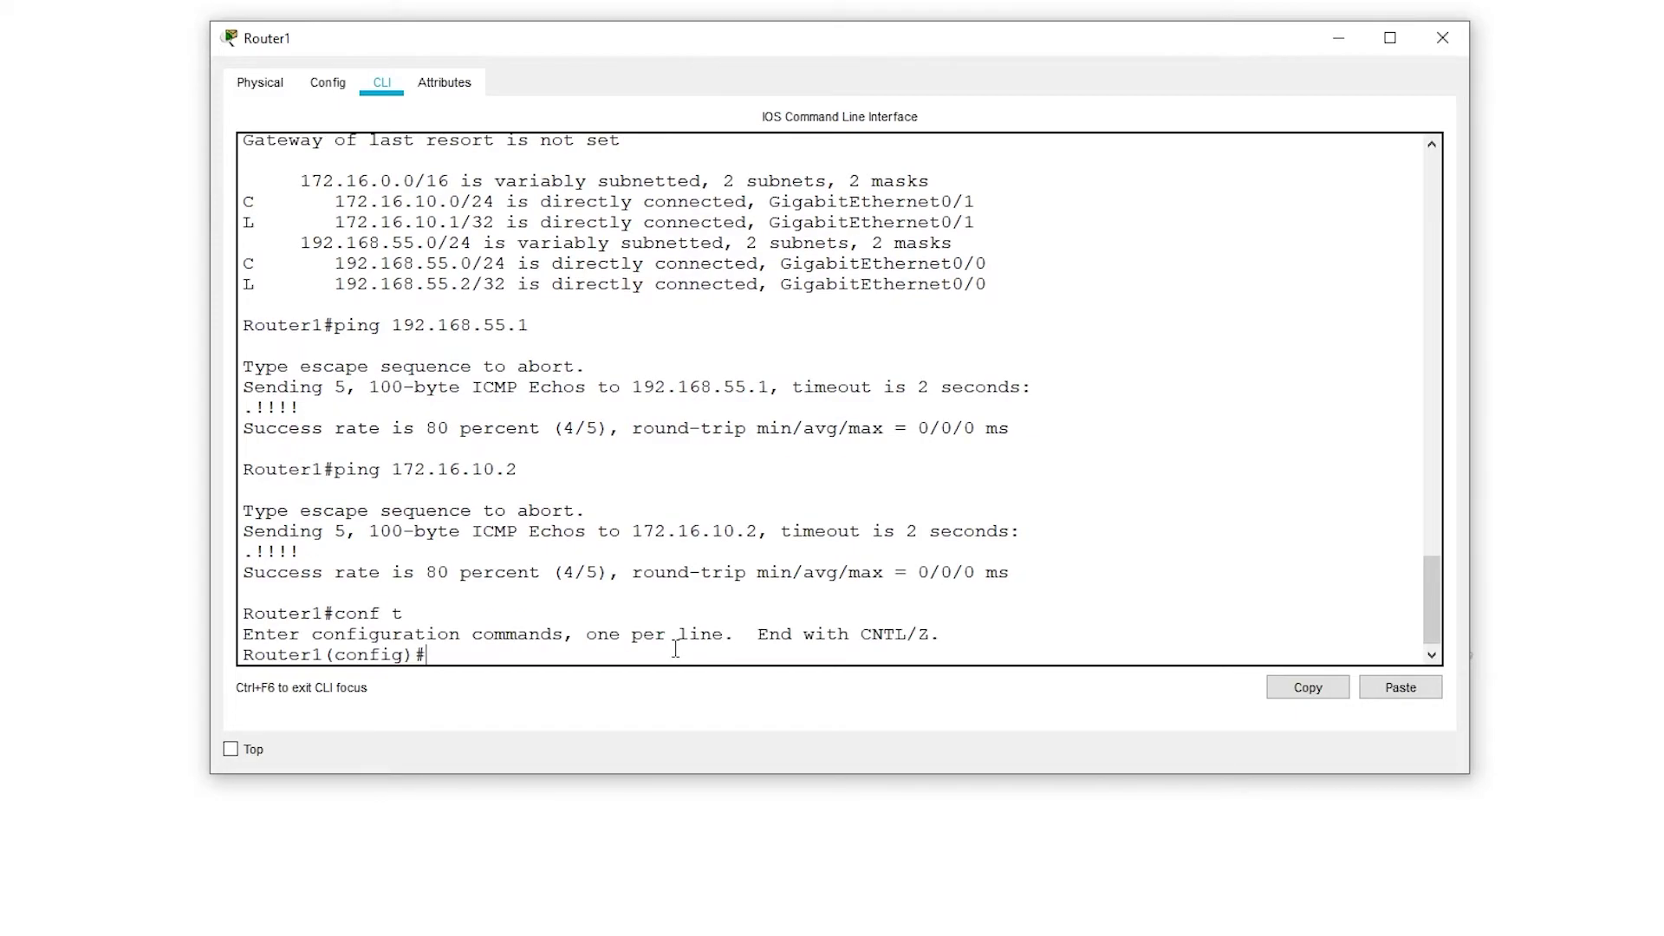
pyautogui.write('router eigrp 100')
pyautogui.press('Return')
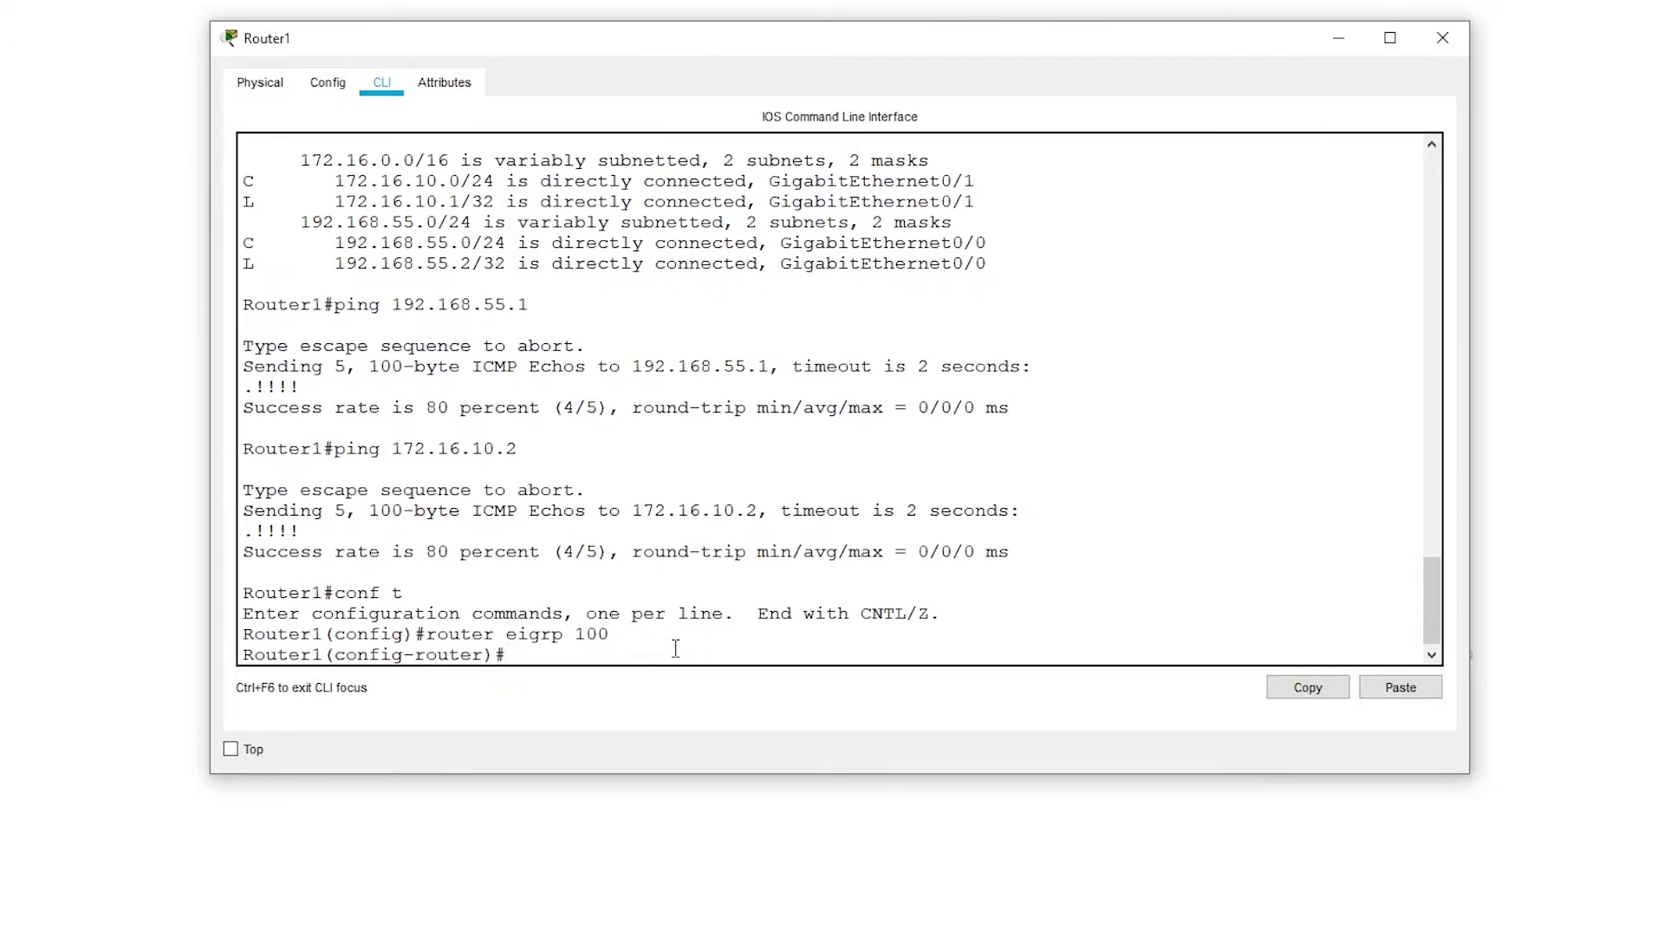
pyautogui.write('network 192.168.55.0 0.0.0.255')
pyautogui.press('Return')
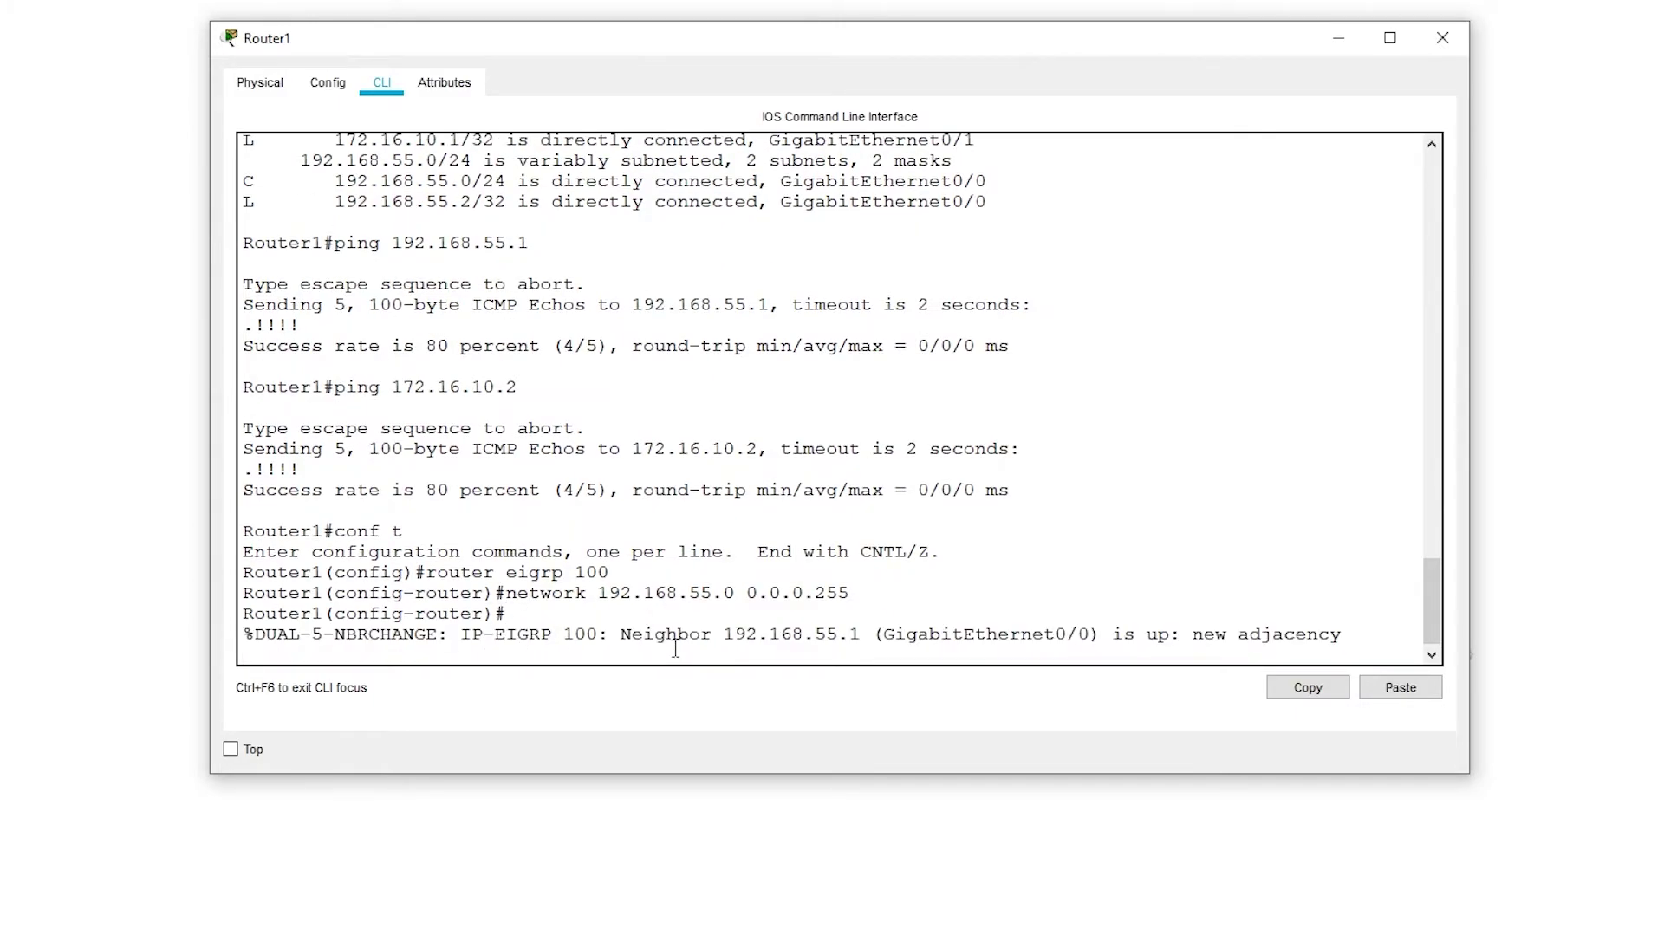
# Step: Advertise network 172.16.10.0 with wildcard mask 0.0.0.255 in Router1's EIGRP process
pyautogui.write('network')
pyautogui.write(' 172.16')
pyautogui.write('.10')
pyautogui.write('.0')
pyautogui.write('.')
pyautogui.write('0.0.0.255')
pyautogui.press('Return')
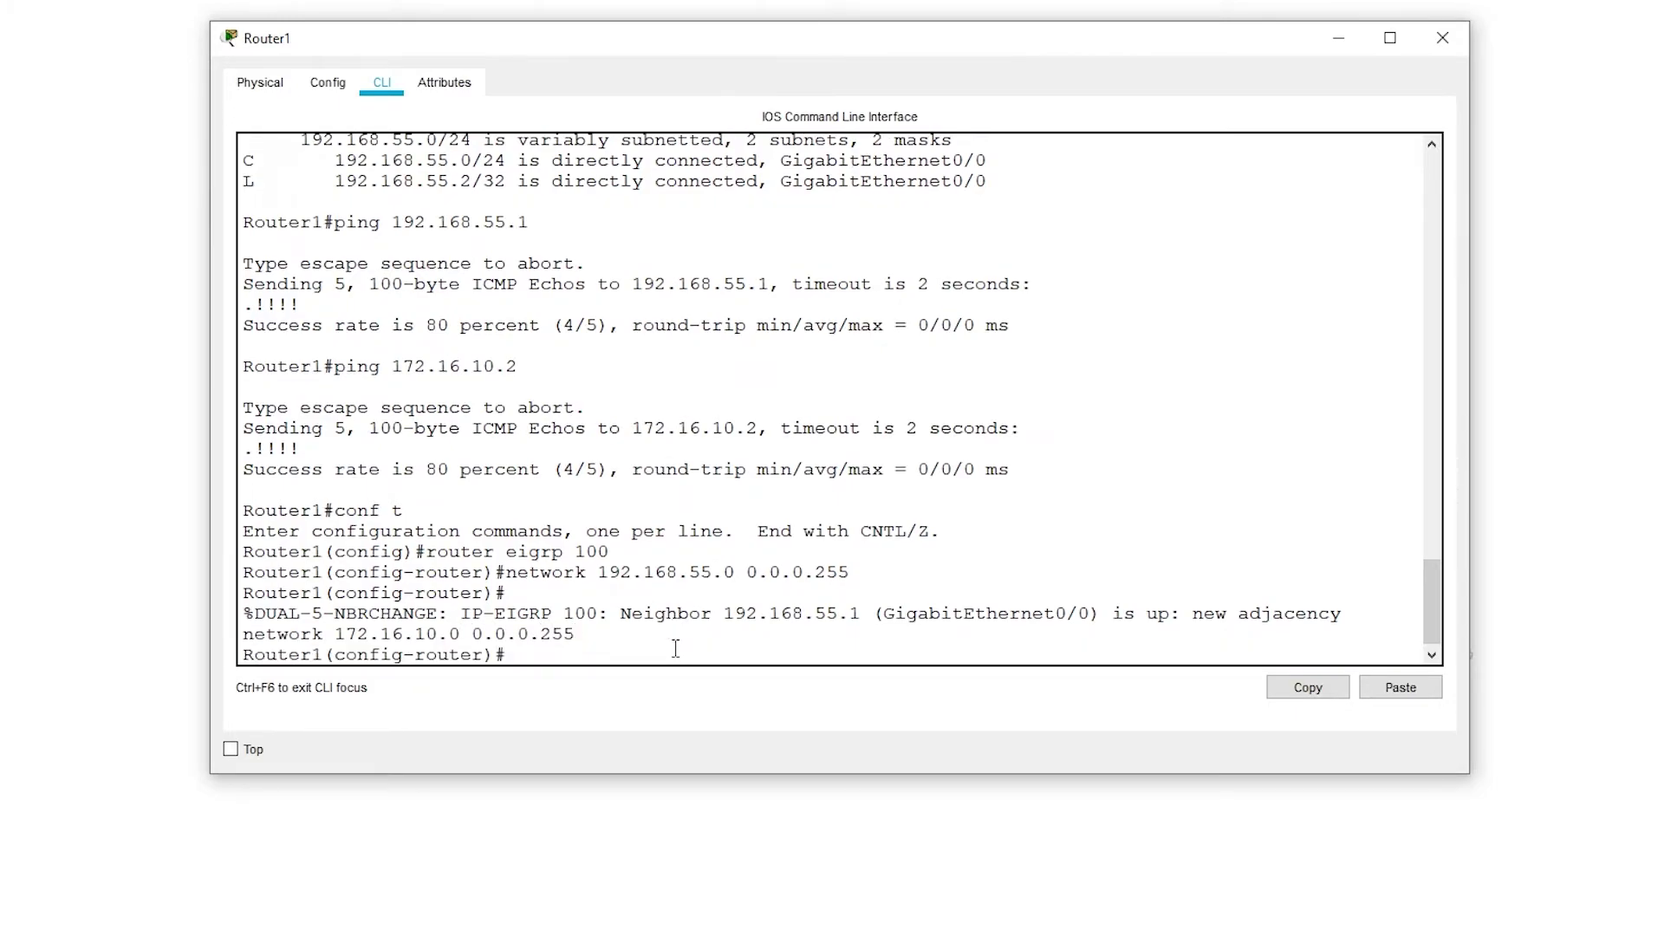
# Step: Disable automatic route summarization for EIGRP on Router1 and exit router configuration mode
pyautogui.write('no auto-summary')
pyautogui.press('Return')
pyautogui.write('exit')
pyautogui.press('Return')
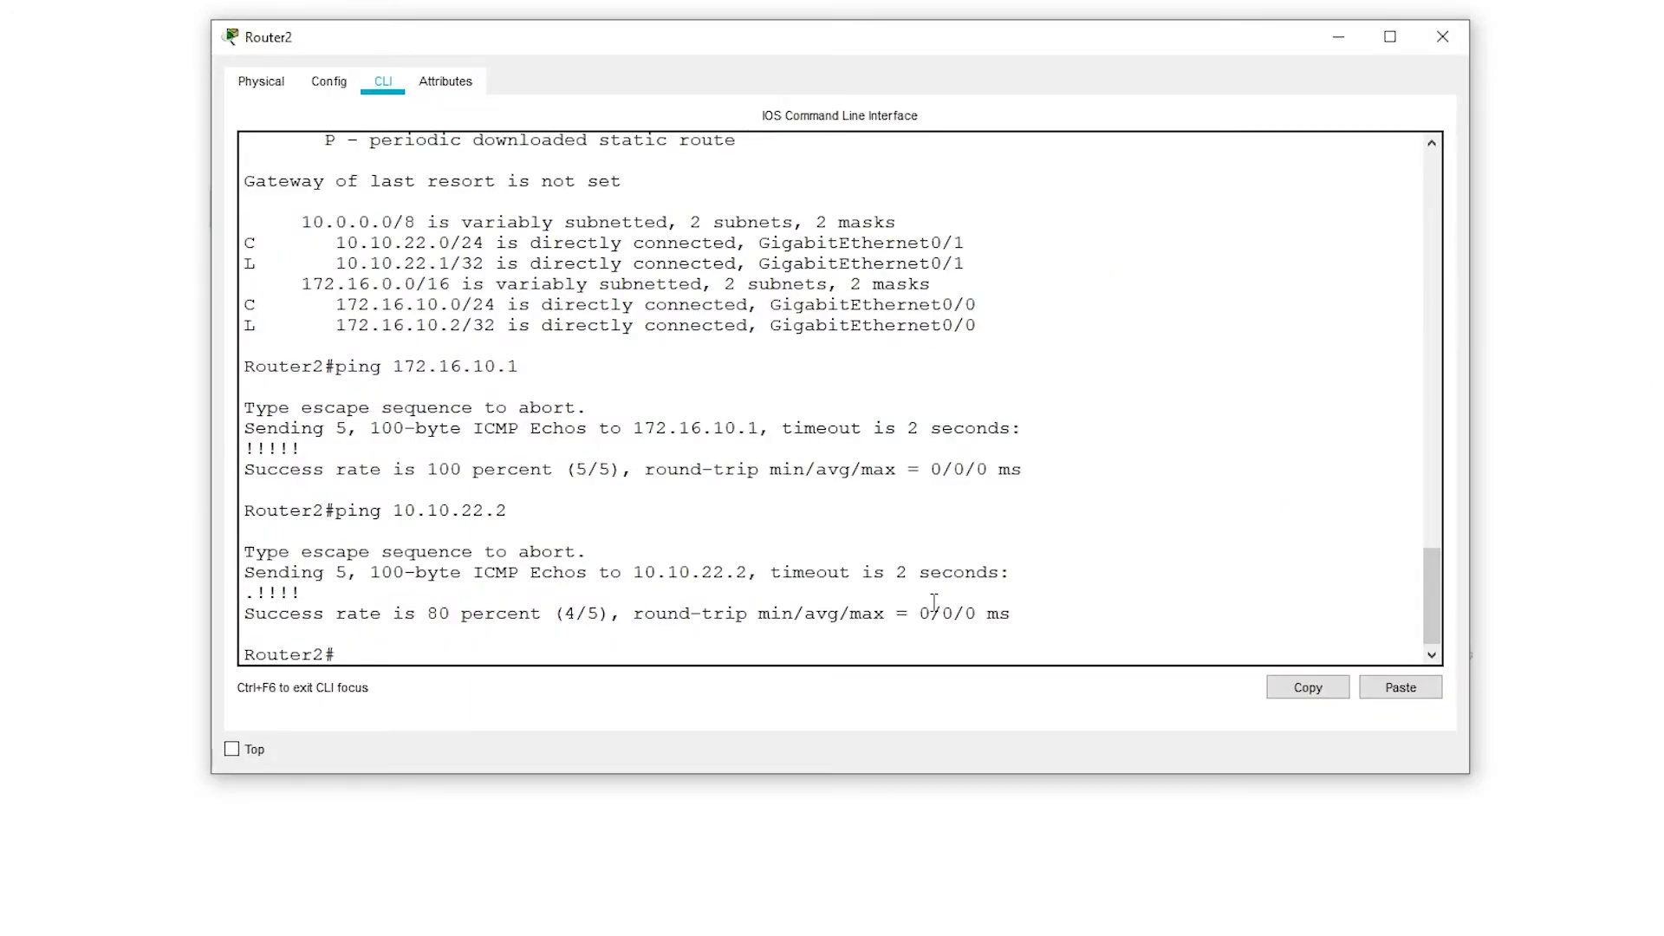
# Step: Enter global configuration mode on Router2 and enable the EIGRP routing process with autonomous system number 100
pyautogui.write('conf t')
pyautogui.press('Return')
pyautogui.write('router eig')
pyautogui.write('rip 100')
pyautogui.press('BackSpace')
pyautogui.press('BackSpace')
pyautogui.press('BackSpace')
pyautogui.press('BackSpace')
pyautogui.press('BackSpace')
pyautogui.press('BackSpace')
pyautogui.write('p 100')
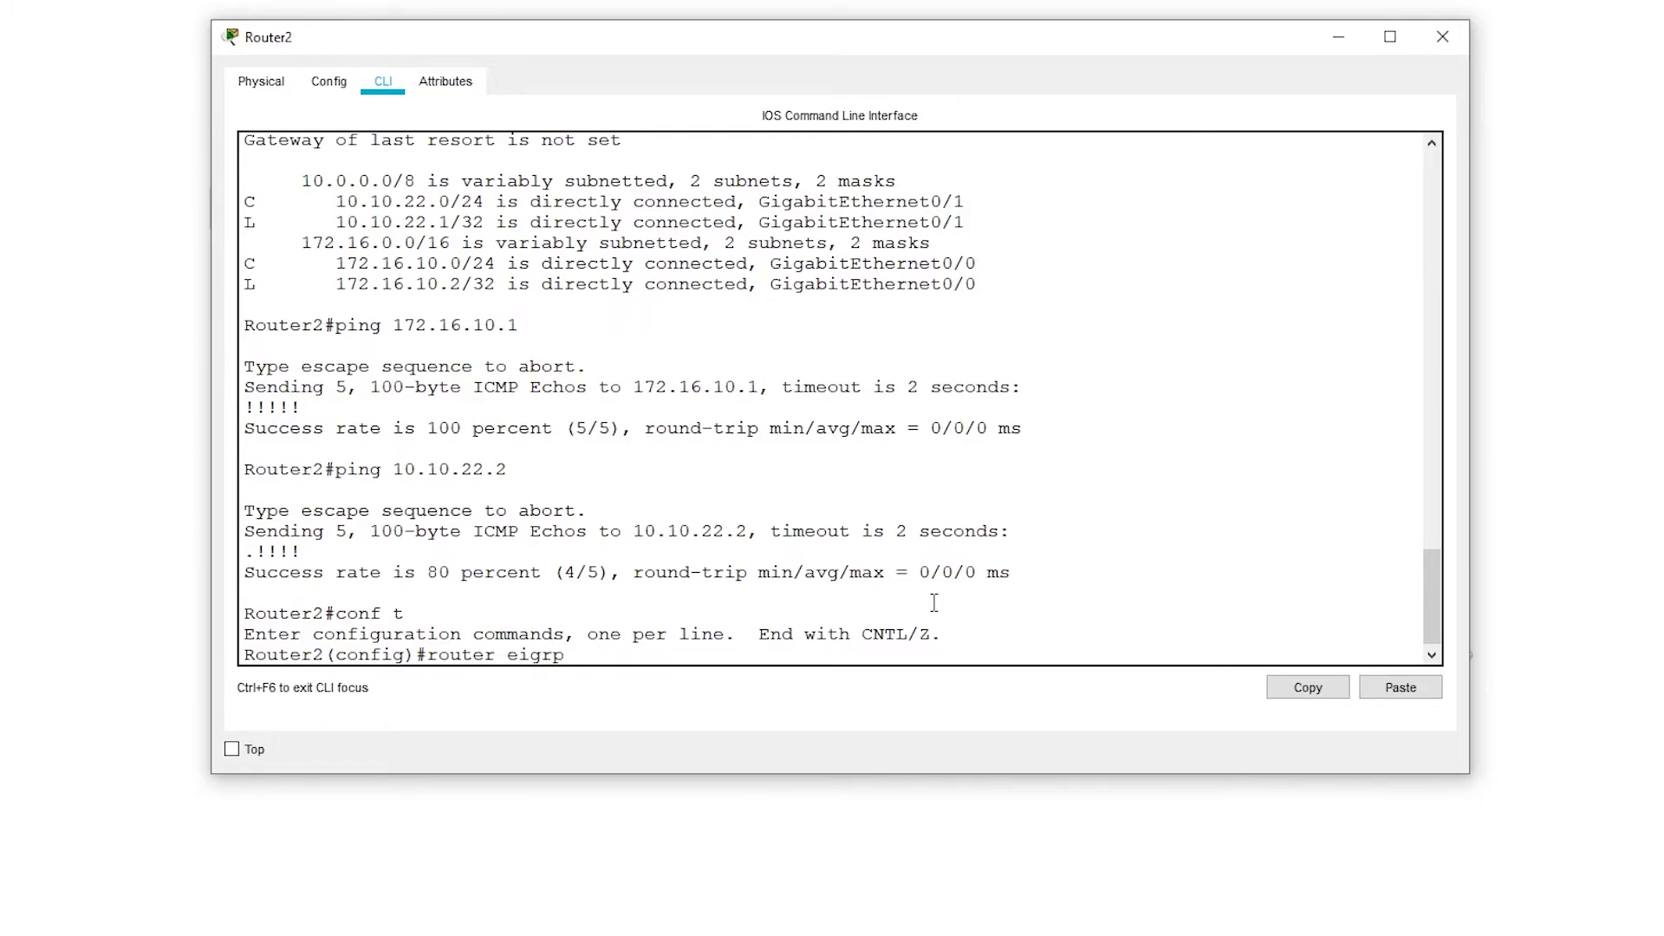
pyautogui.press('Return')
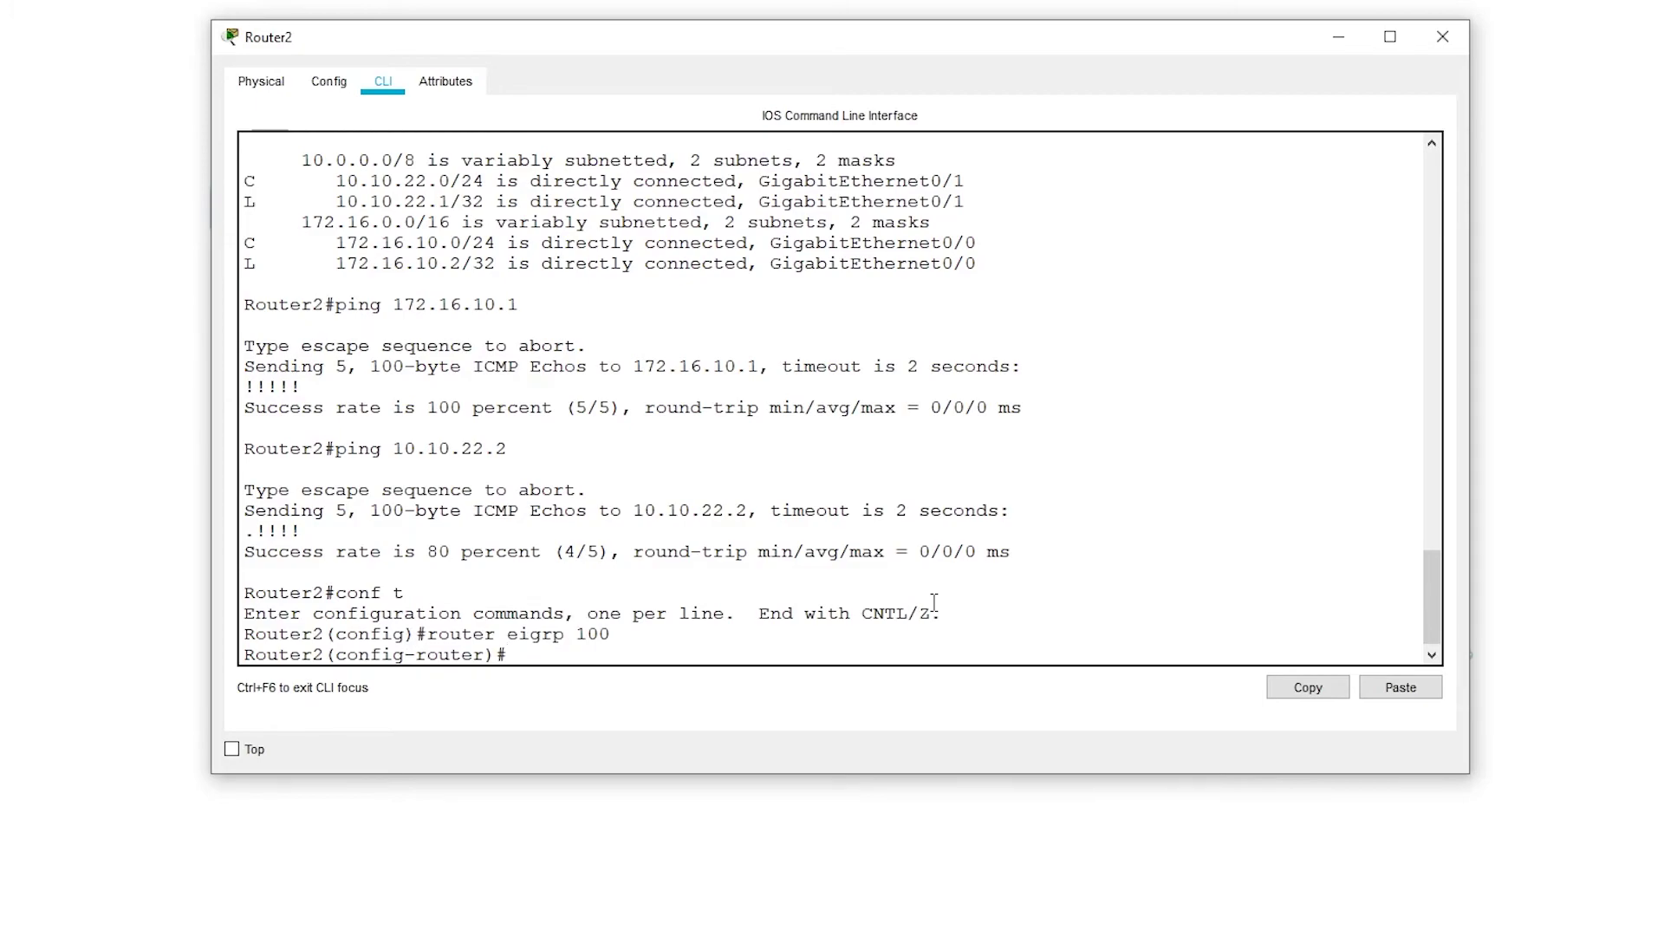
# Step: Advertise networks 172.16.10.0 and 10.10.22.0 with wildcard mask 0.0.0.255 in Router2's EIGRP process
pyautogui.write('network 172.16.10.0 0')
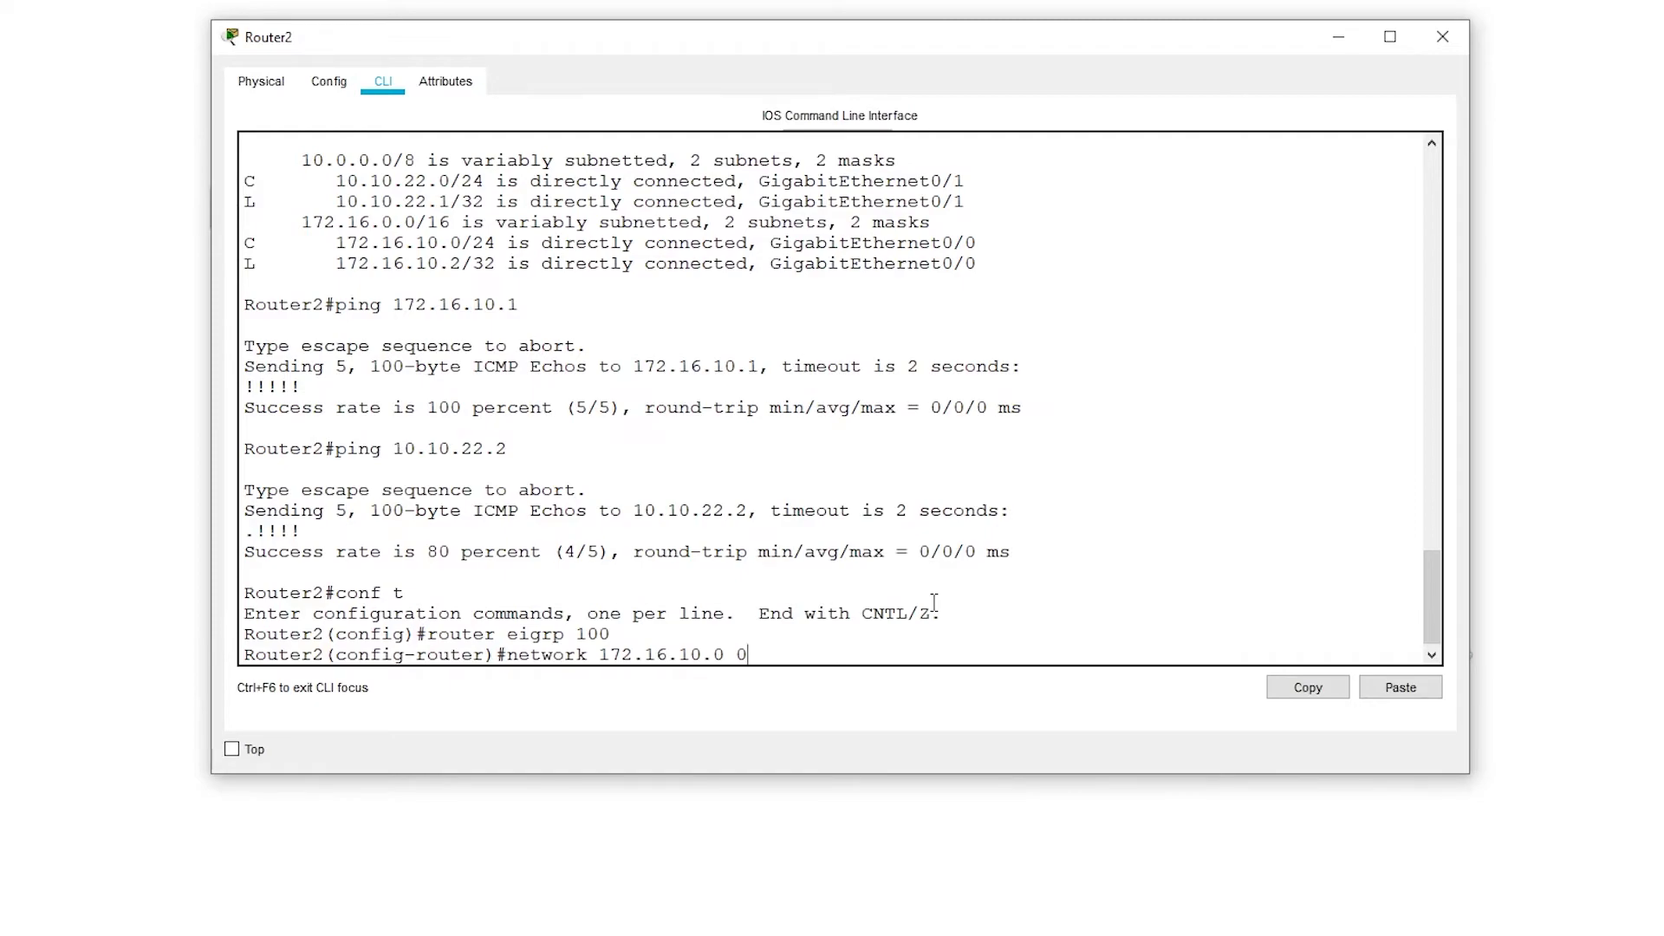
pyautogui.write('.0.0.255')
pyautogui.press('Return')
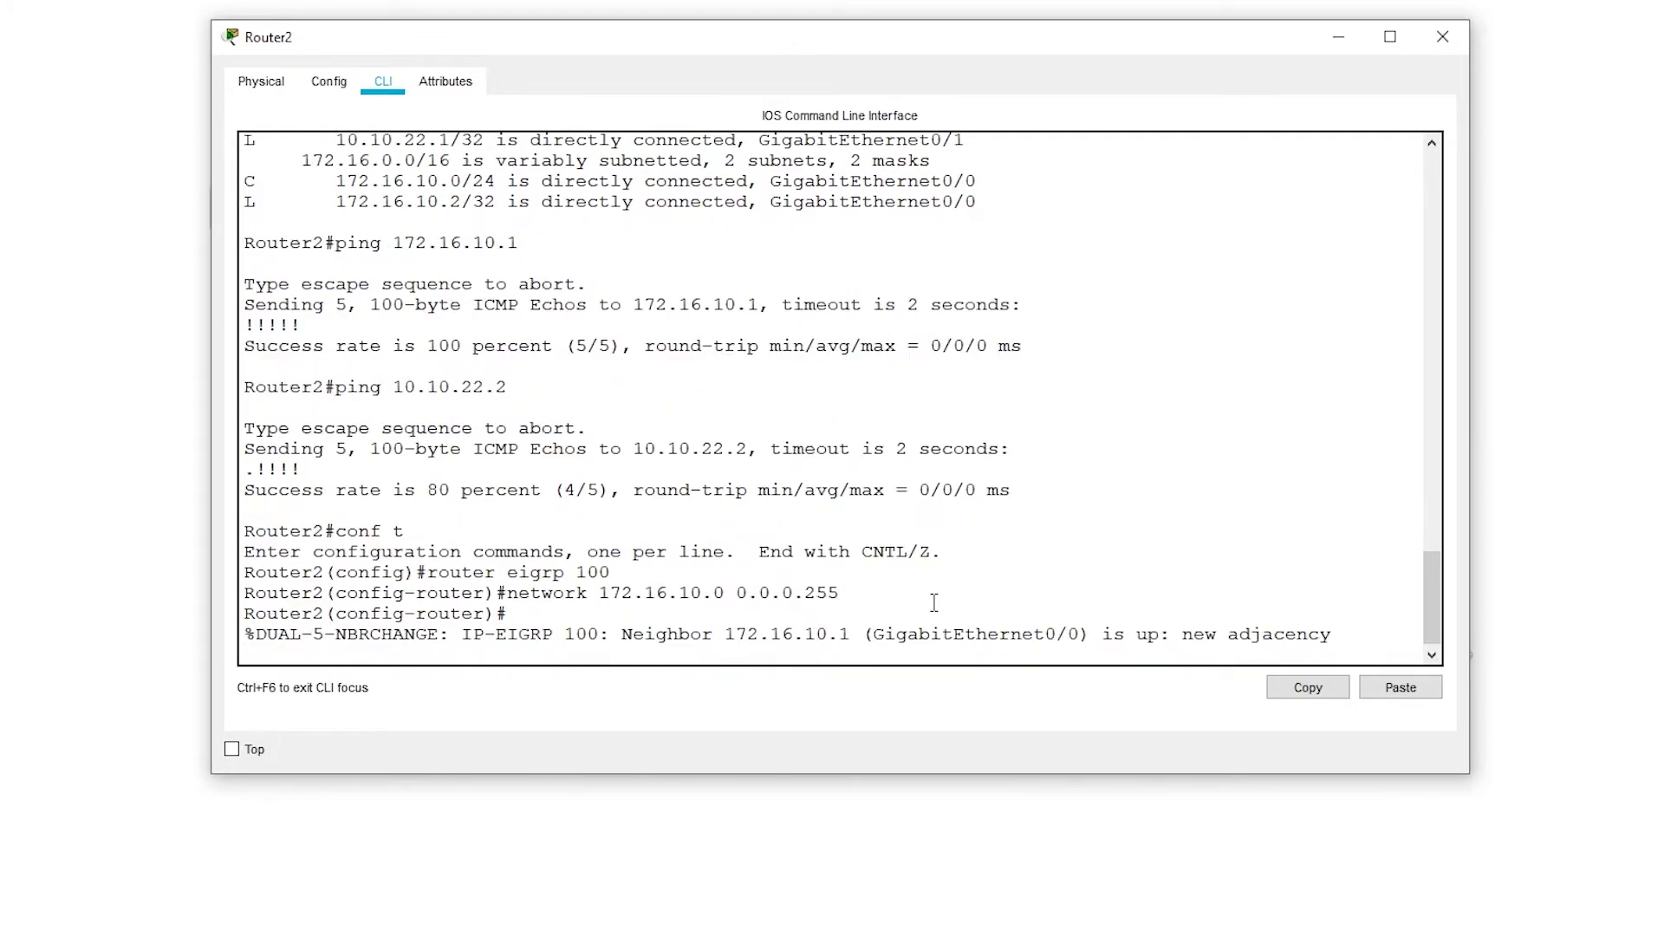
pyautogui.write('network 10.10.22.0 0.0.0.255')
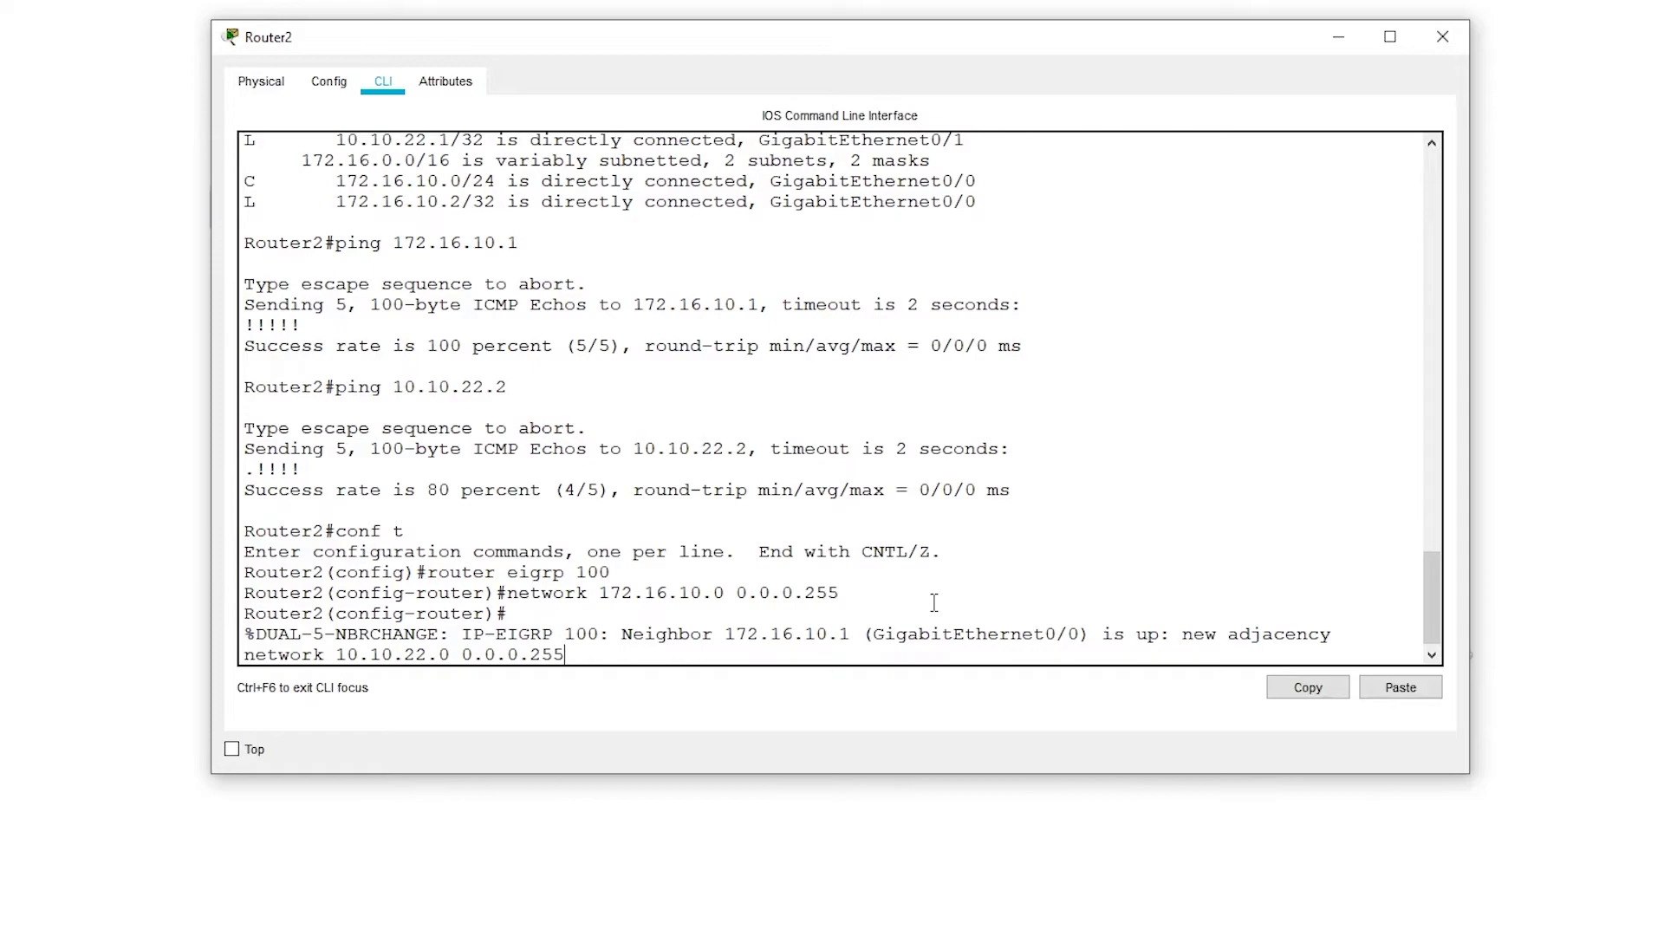
pyautogui.press('Return')
# Step: Disable automatic route summarization for EIGRP on Router2 and exit router configuration mode
pyautogui.write('no auto-summary')
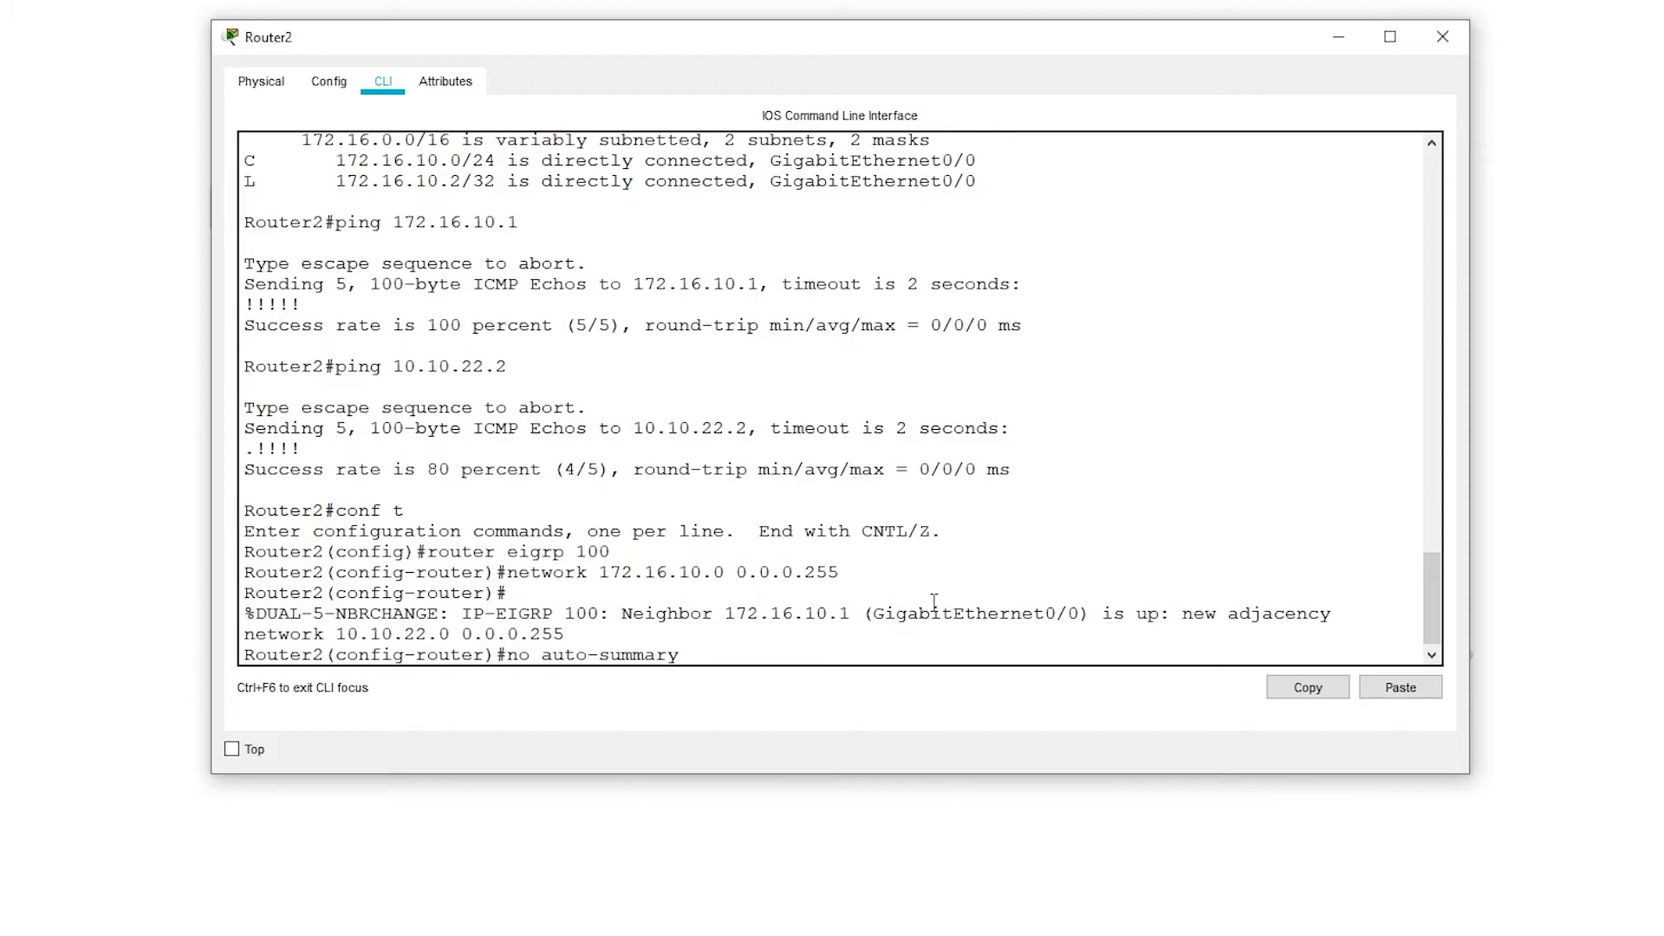
pyautogui.press('Return')
pyautogui.write('exit')
pyautogui.press('Return')
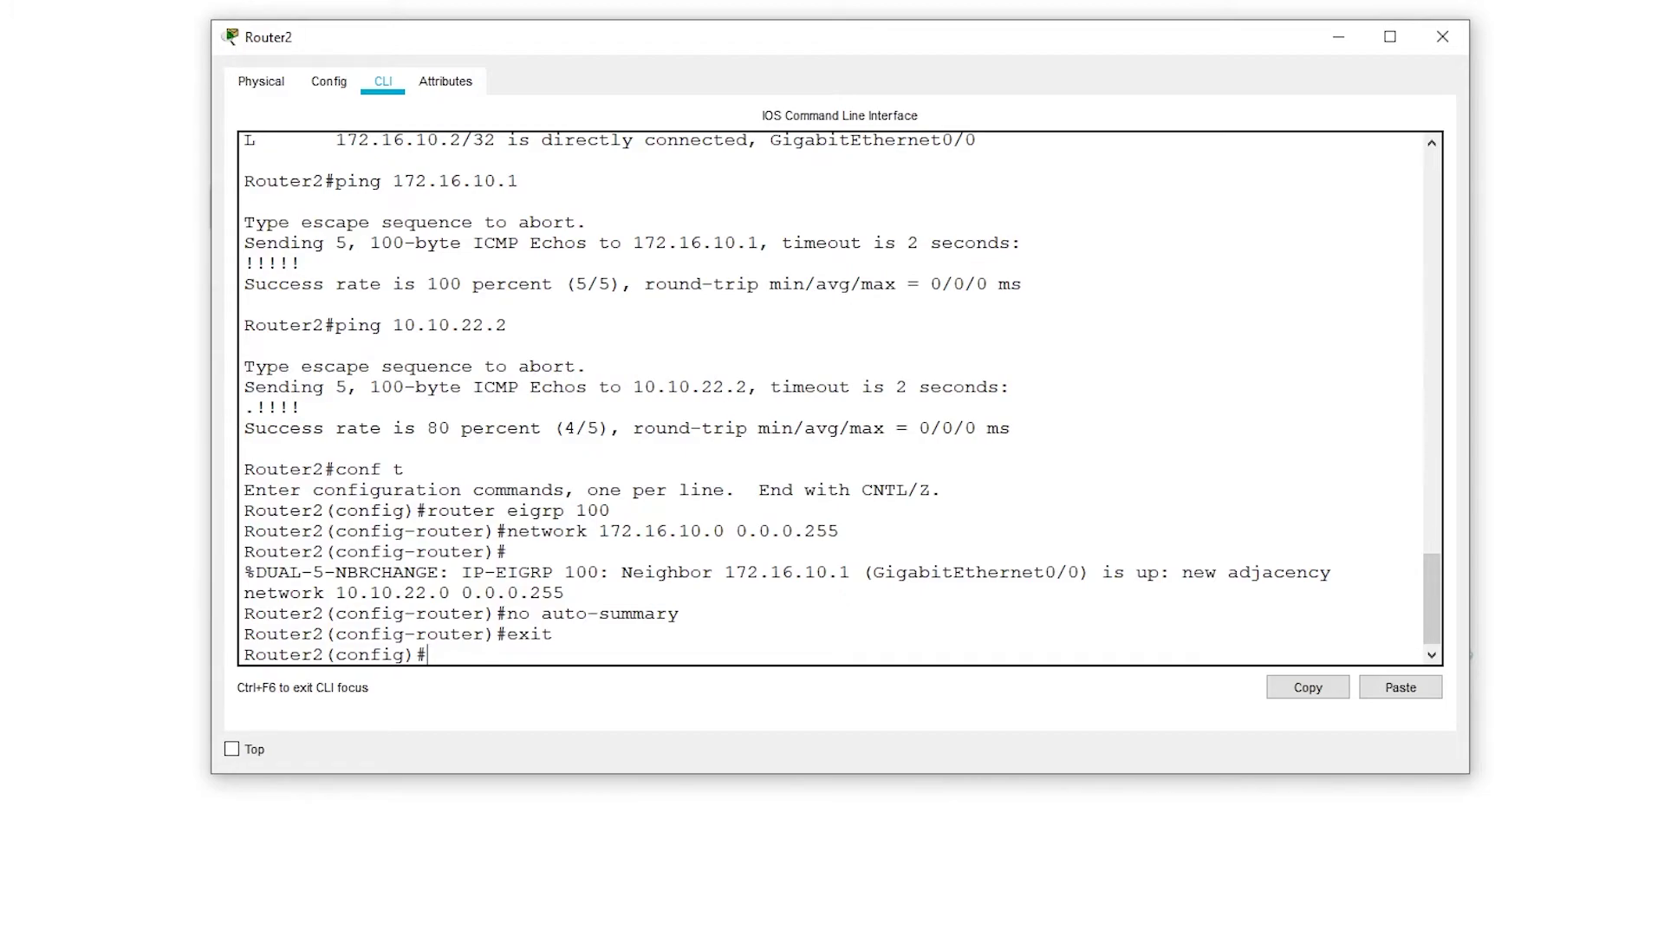
# Step: Close Router2's window, open Router1's command line and exit global configuration mode to privileged EXEC mode
pyautogui.click(1443, 36)
pyautogui.click(848, 96)
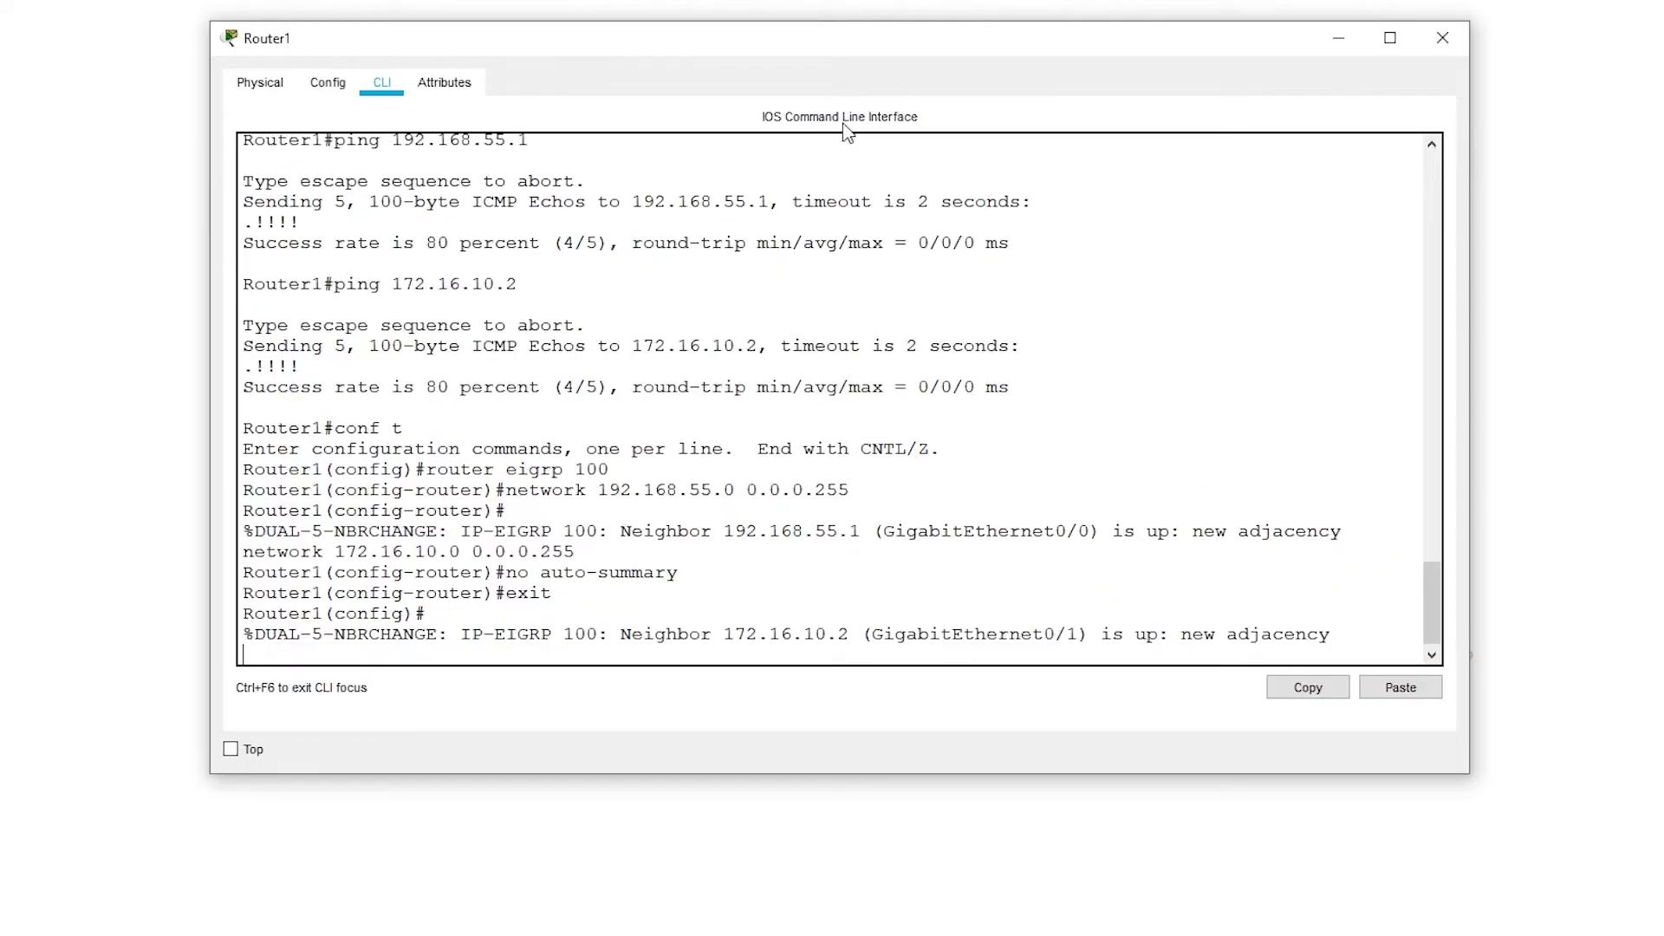
pyautogui.click(708, 617)
pyautogui.write('show i')
pyautogui.press('BackSpace')
pyautogui.press('BackSpace')
pyautogui.press('BackSpace')
pyautogui.press('BackSpace')
pyautogui.write('exit')
pyautogui.press('Return')
# Step: Show Router1's IP routing table and examine the routes learned through EIGRP and their next-hop addresses
pyautogui.write('who')
pyautogui.press('BackSpace')
pyautogui.press('BackSpace')
pyautogui.write('show')
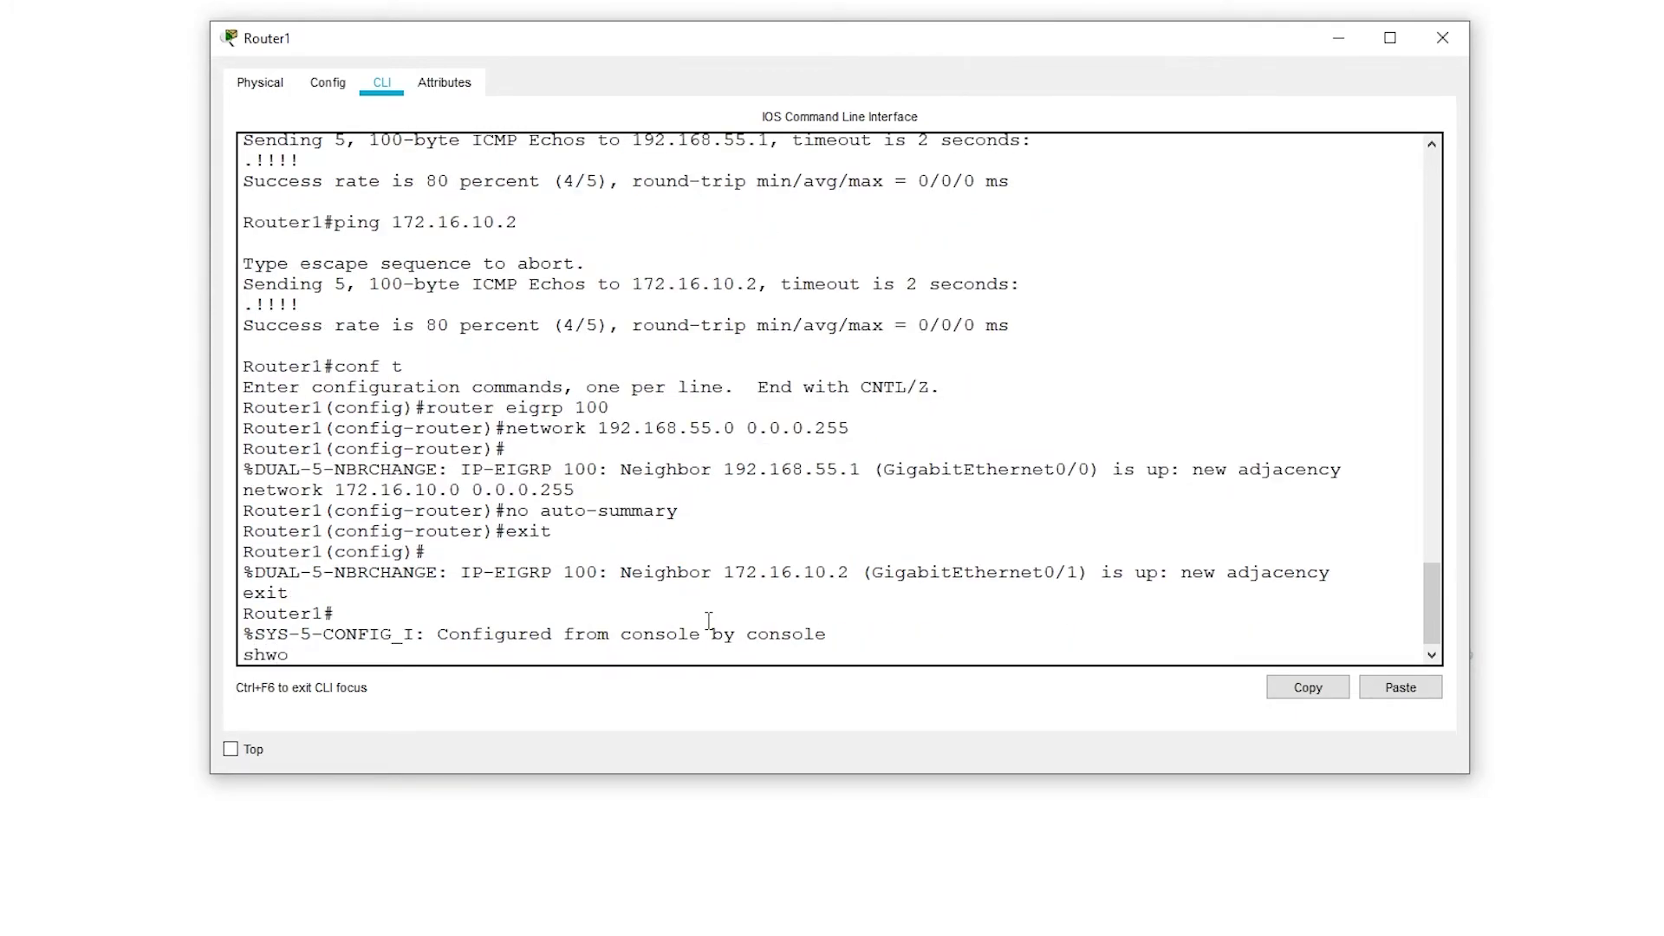
pyautogui.press('BackSpace')
pyautogui.press('BackSpace')
pyautogui.write('ow ip route')
pyautogui.press('Return')
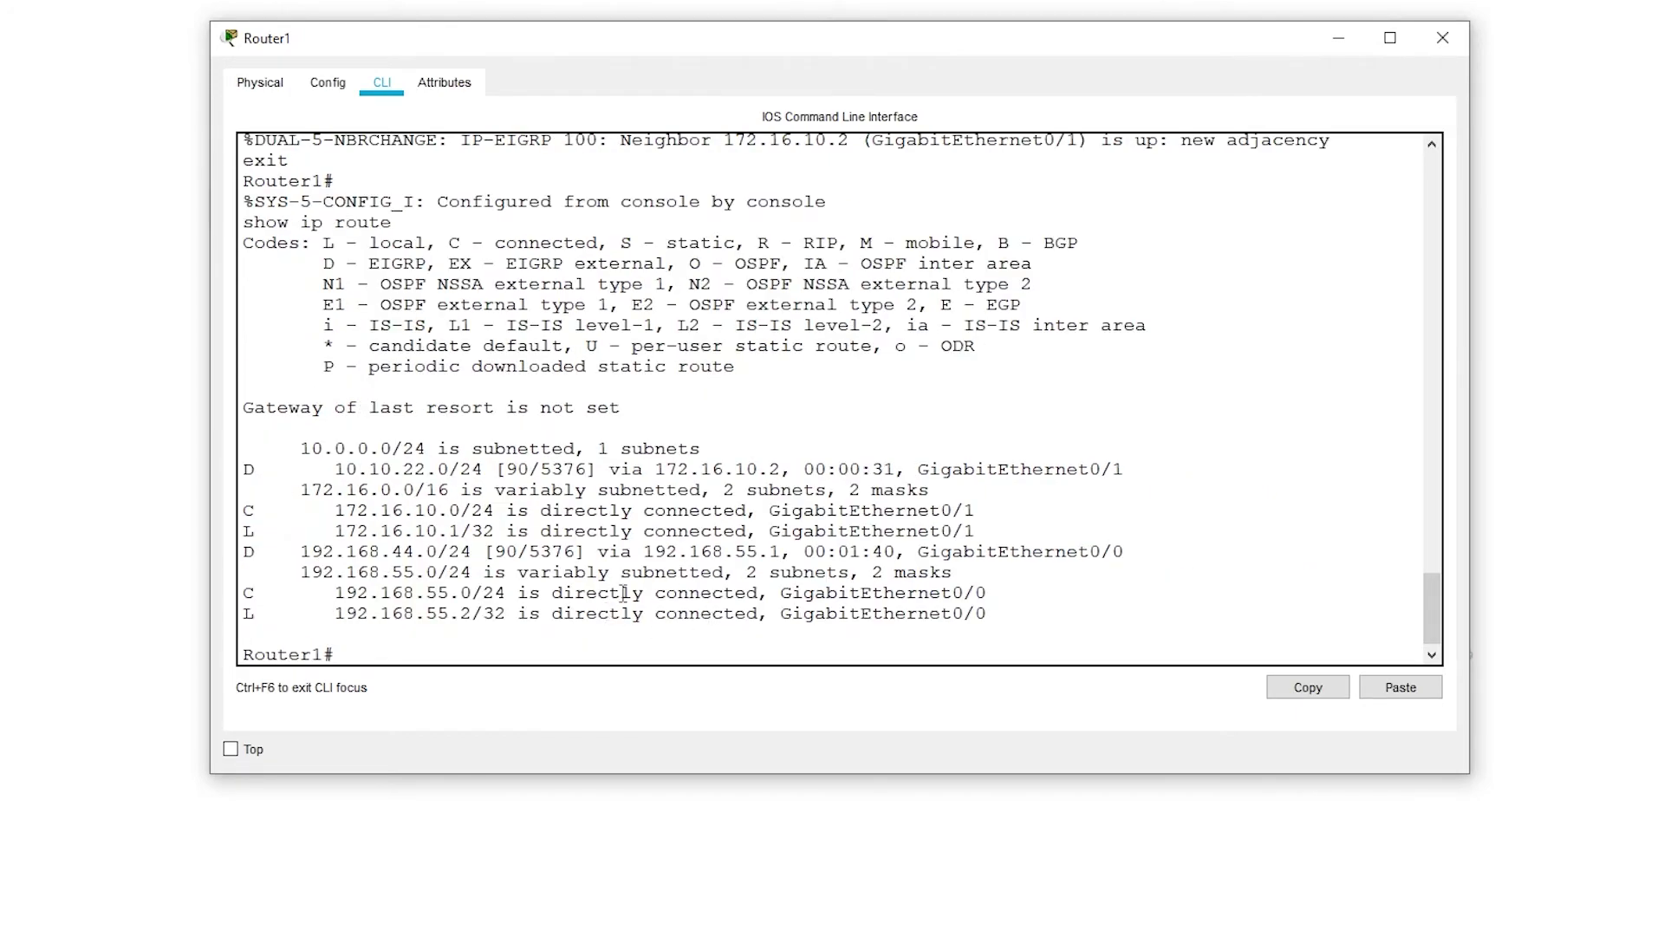
pyautogui.moveTo(246, 469); pyautogui.dragTo(751, 468)
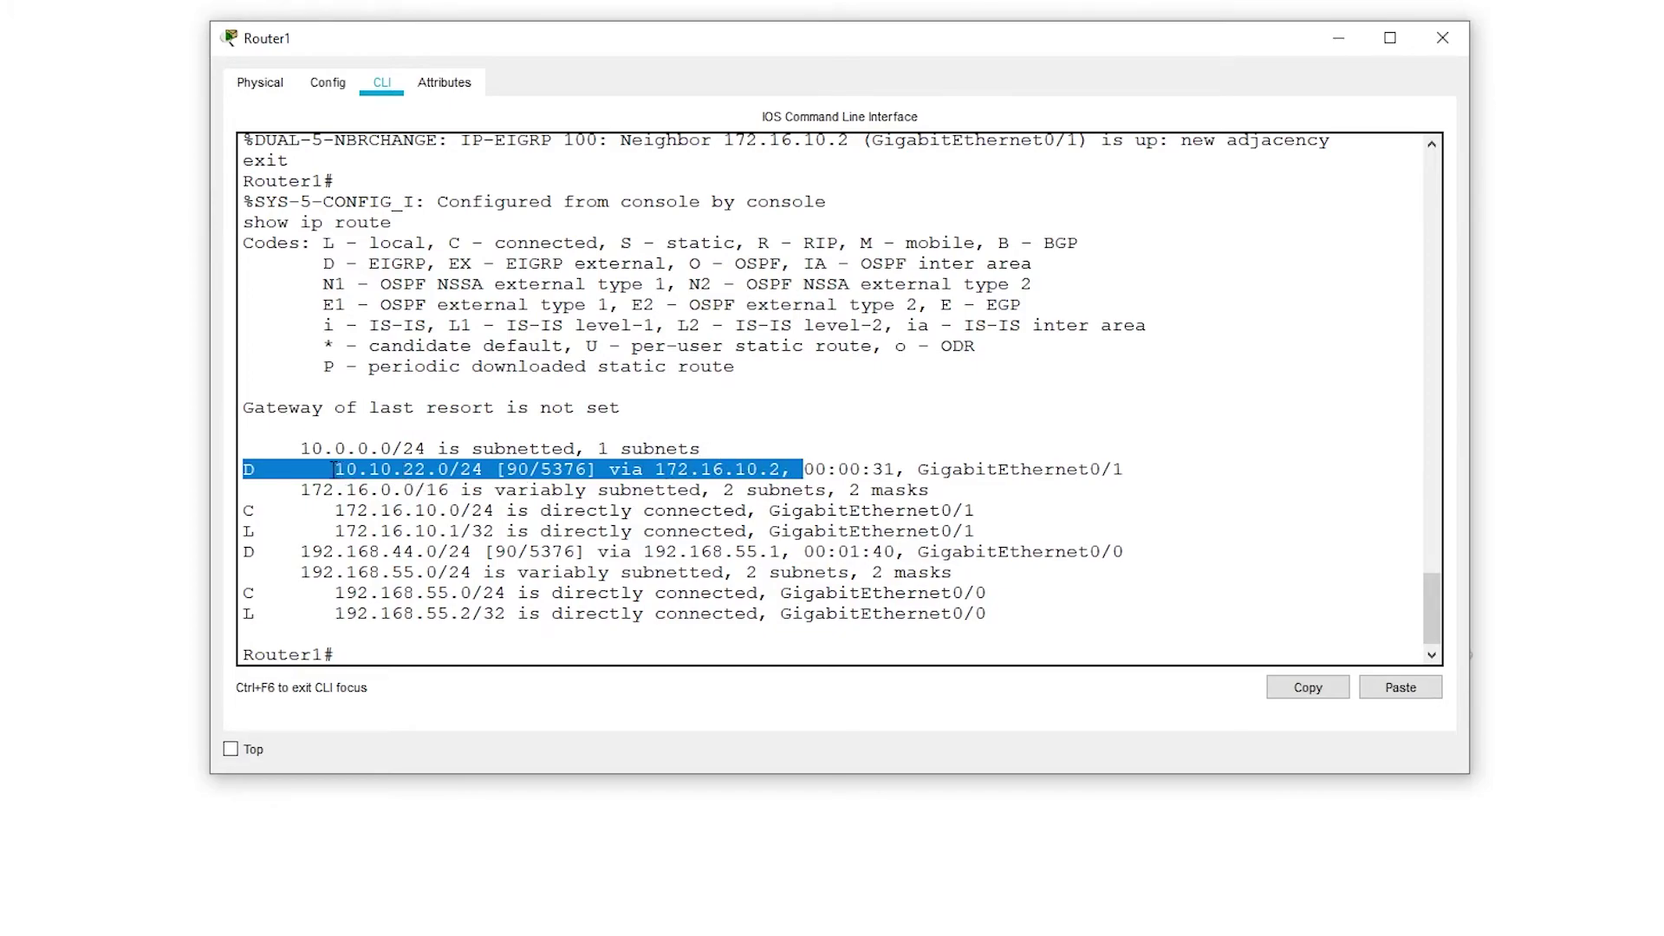
pyautogui.click(718, 468)
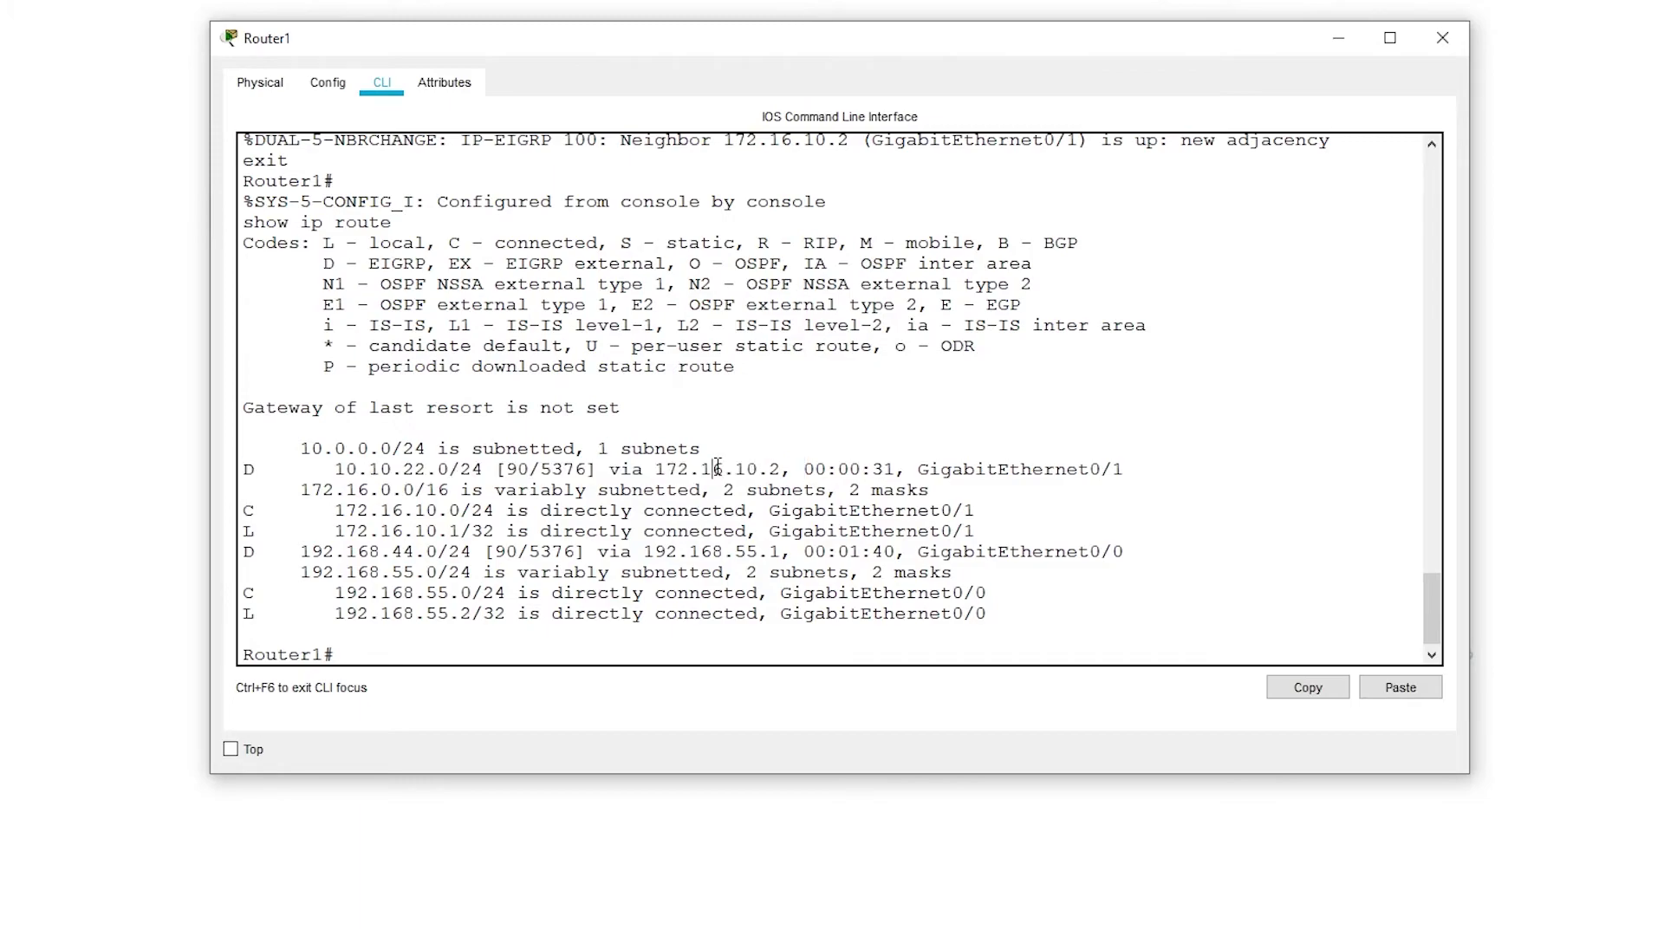
pyautogui.moveTo(655, 469); pyautogui.dragTo(760, 469)
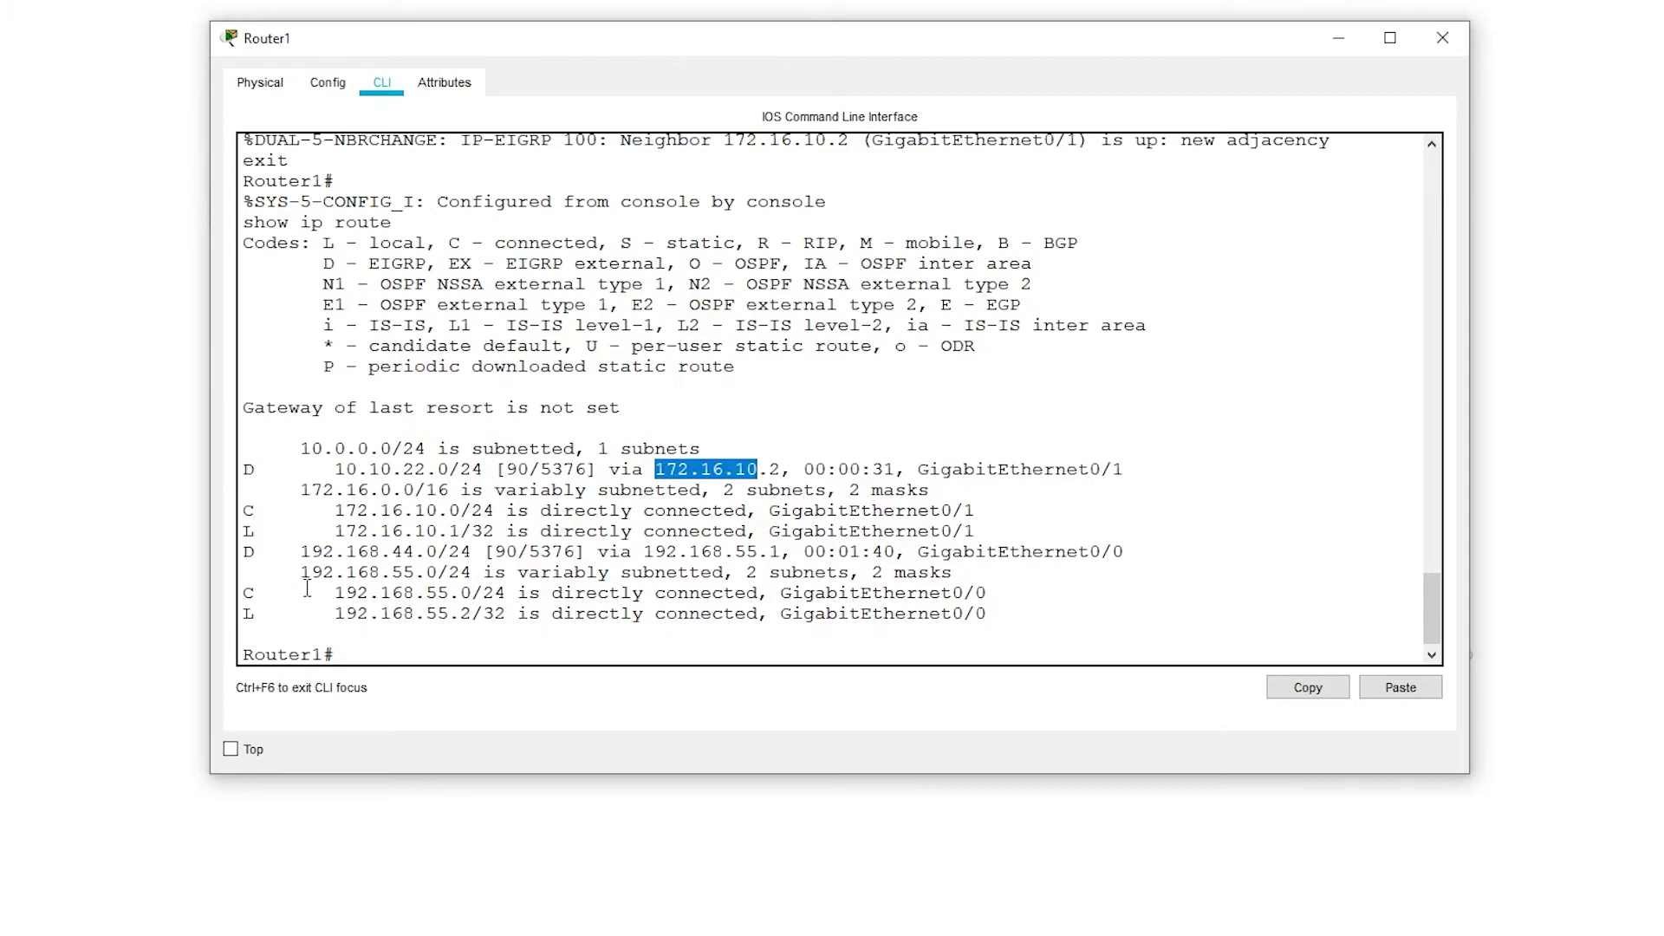
pyautogui.moveTo(301, 555); pyautogui.dragTo(484, 555)
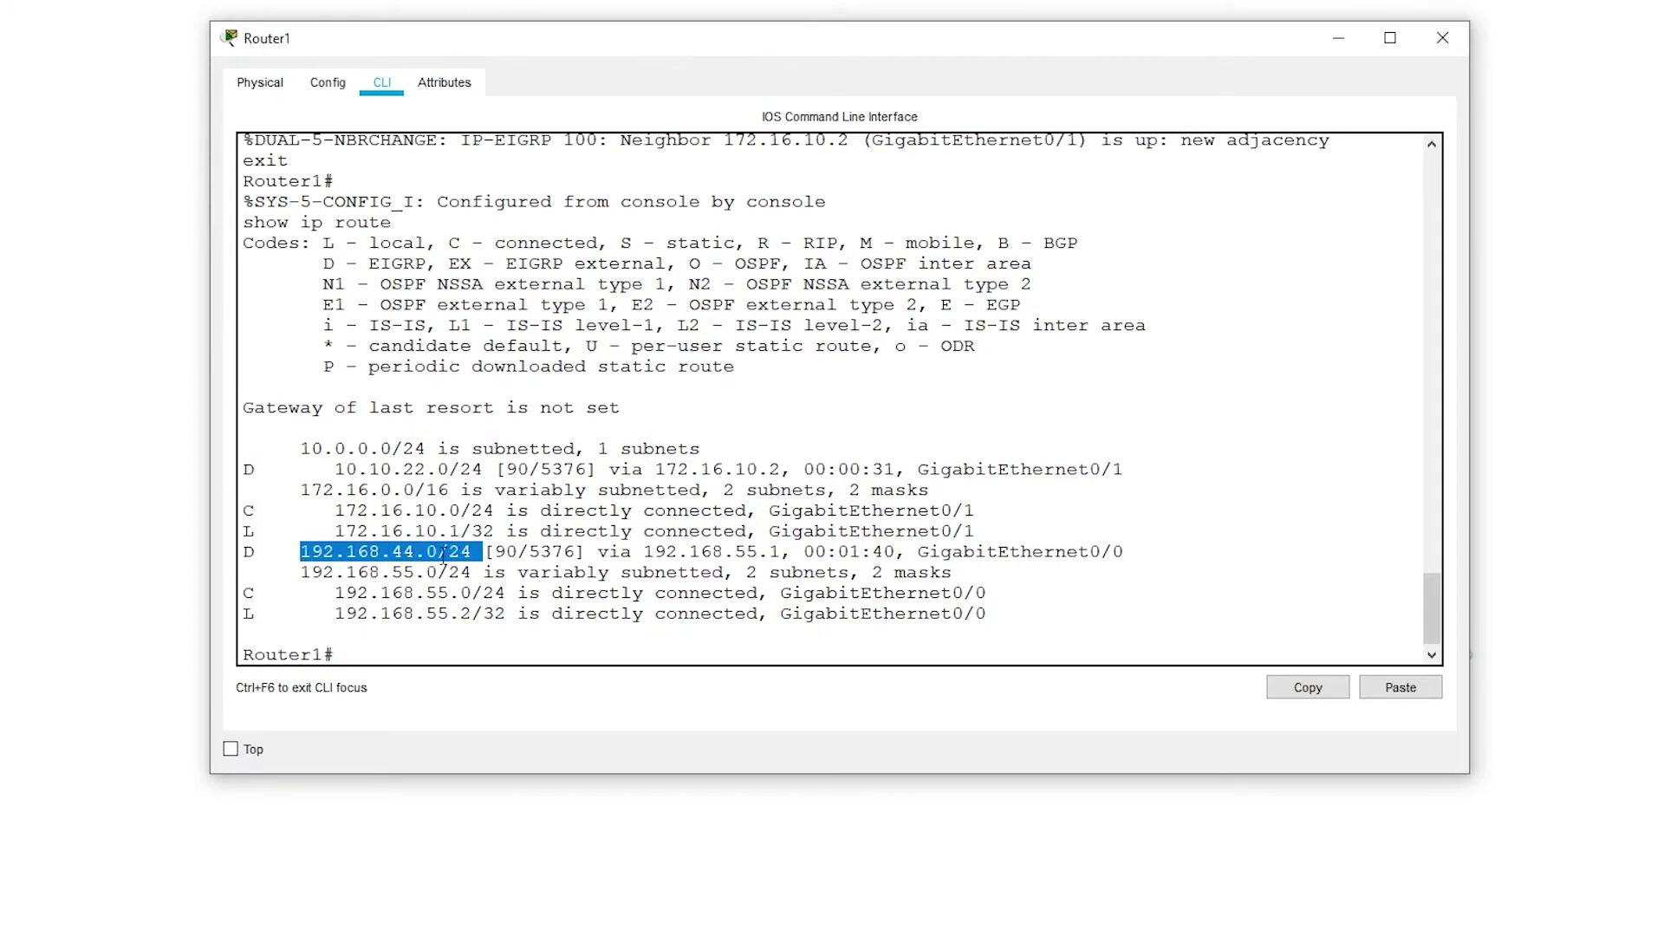
pyautogui.moveTo(643, 551); pyautogui.dragTo(785, 546)
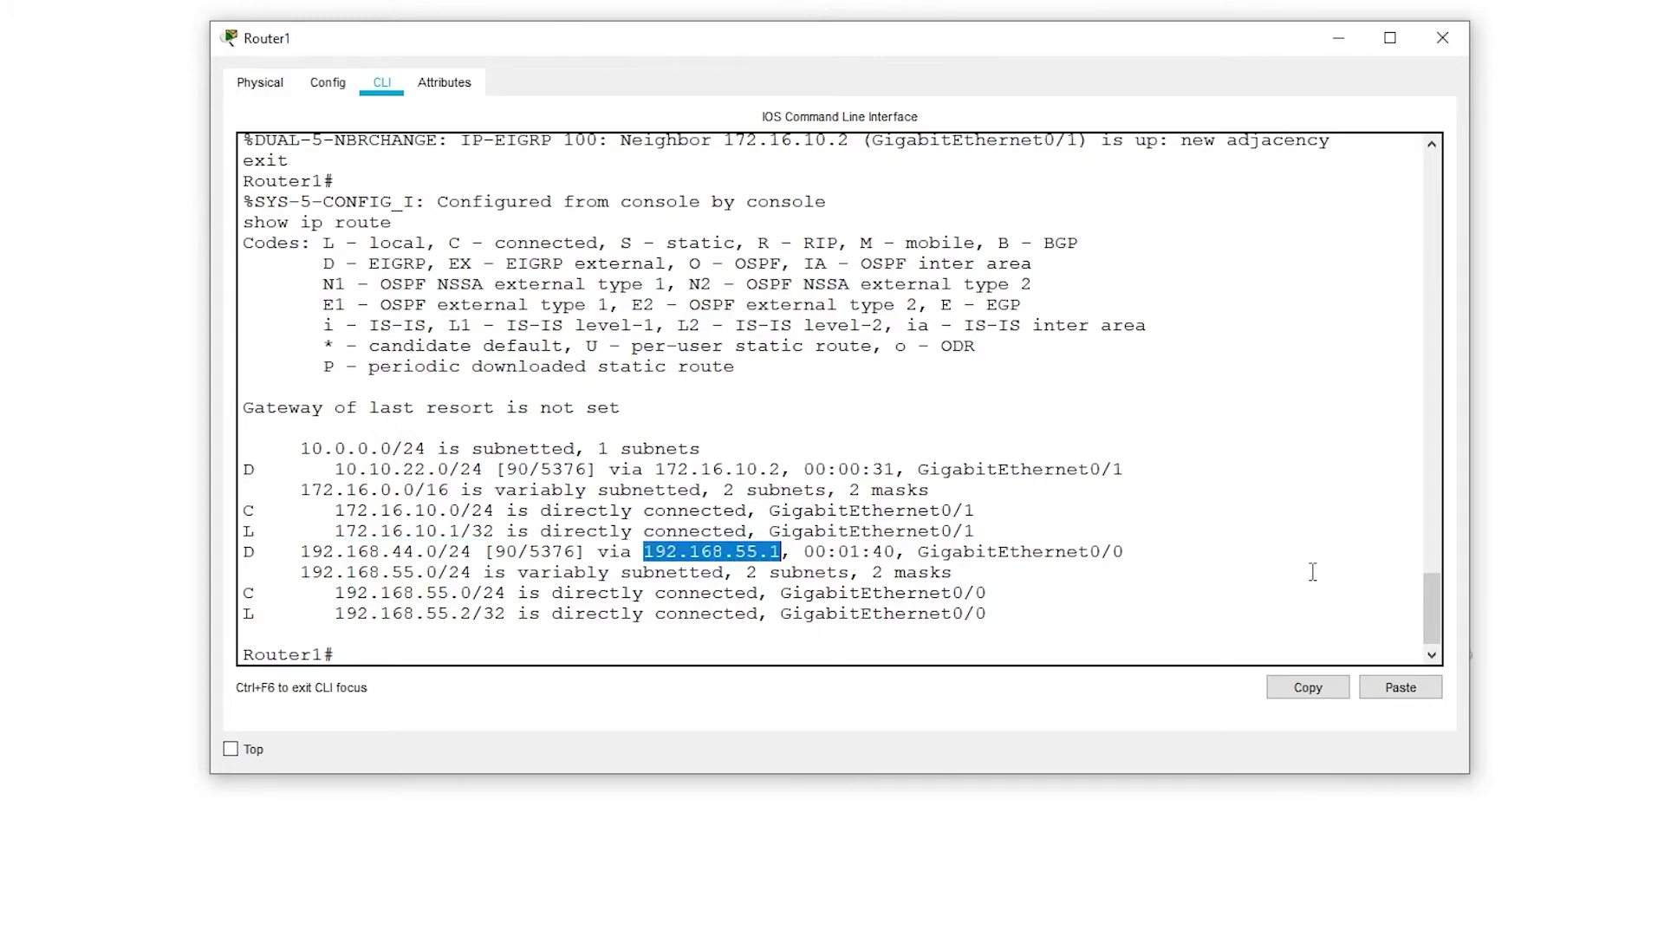